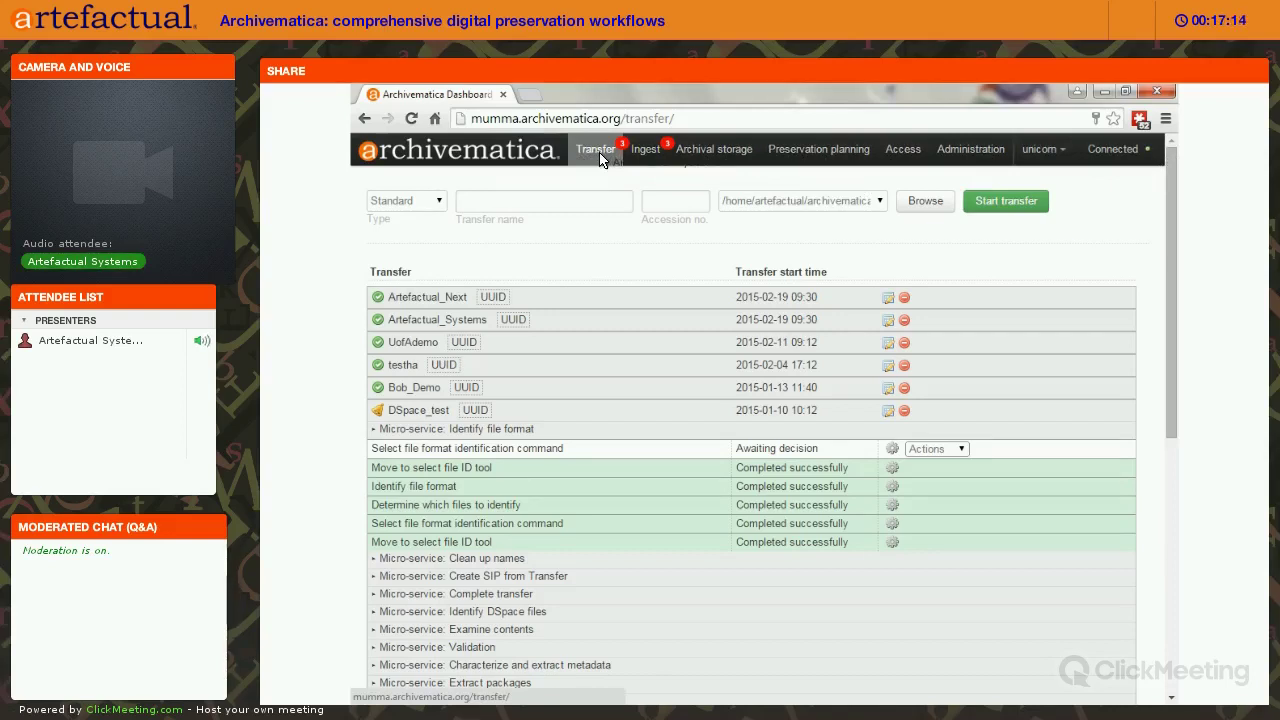
# Open the administration processing configuration and review its preconfigured workflow decisions, from quarantine through AIP and DIP storage locations.
pyautogui.click(984, 152)
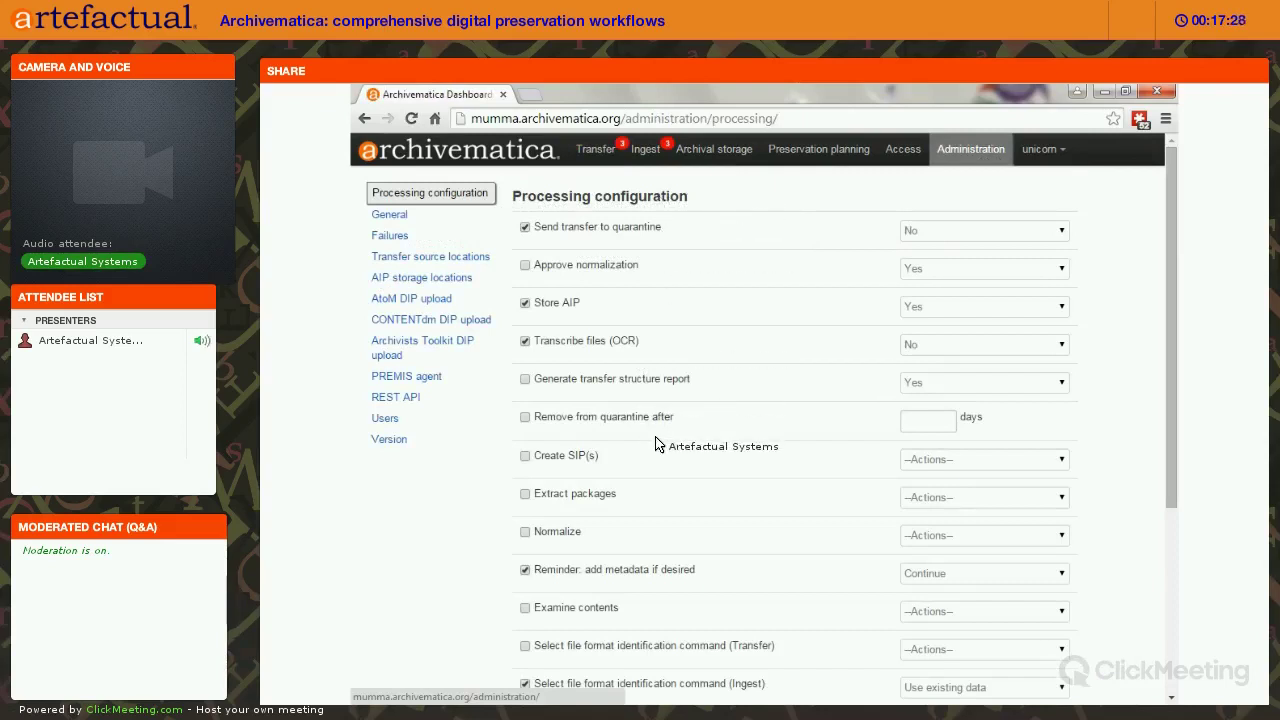
pyautogui.scroll(-3, 657, 440)
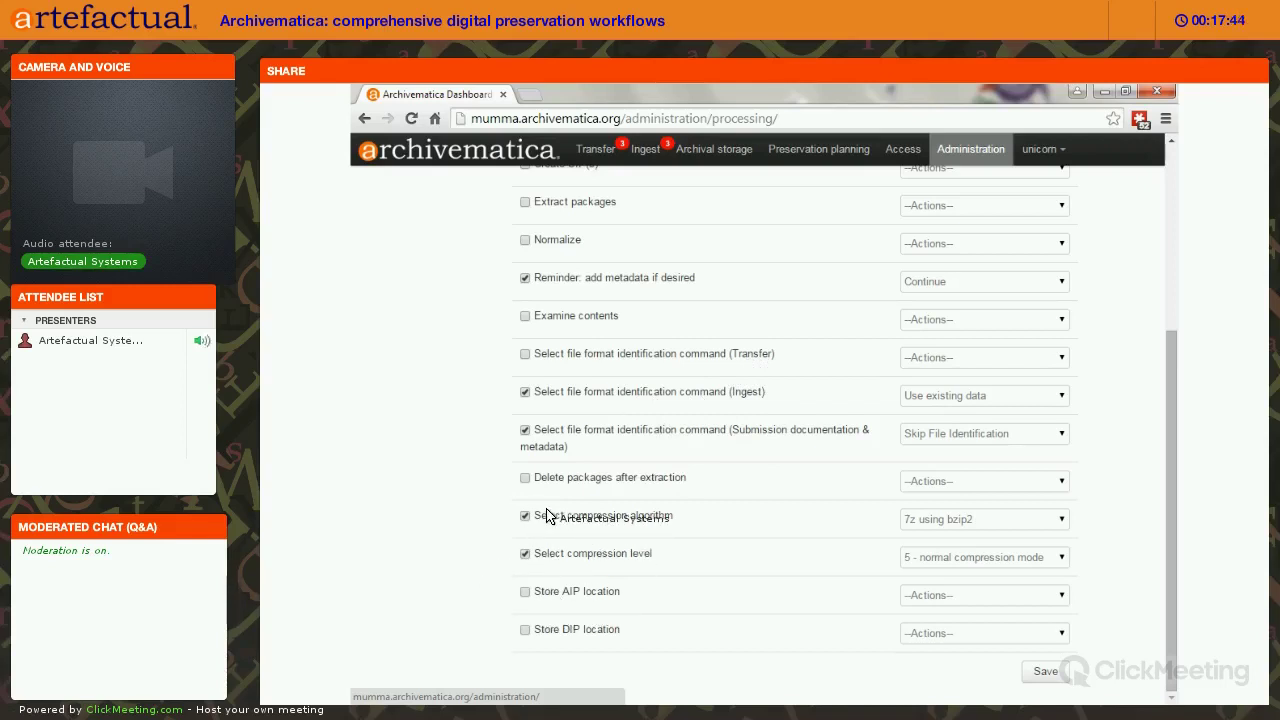
pyautogui.scroll(3, 547, 517)
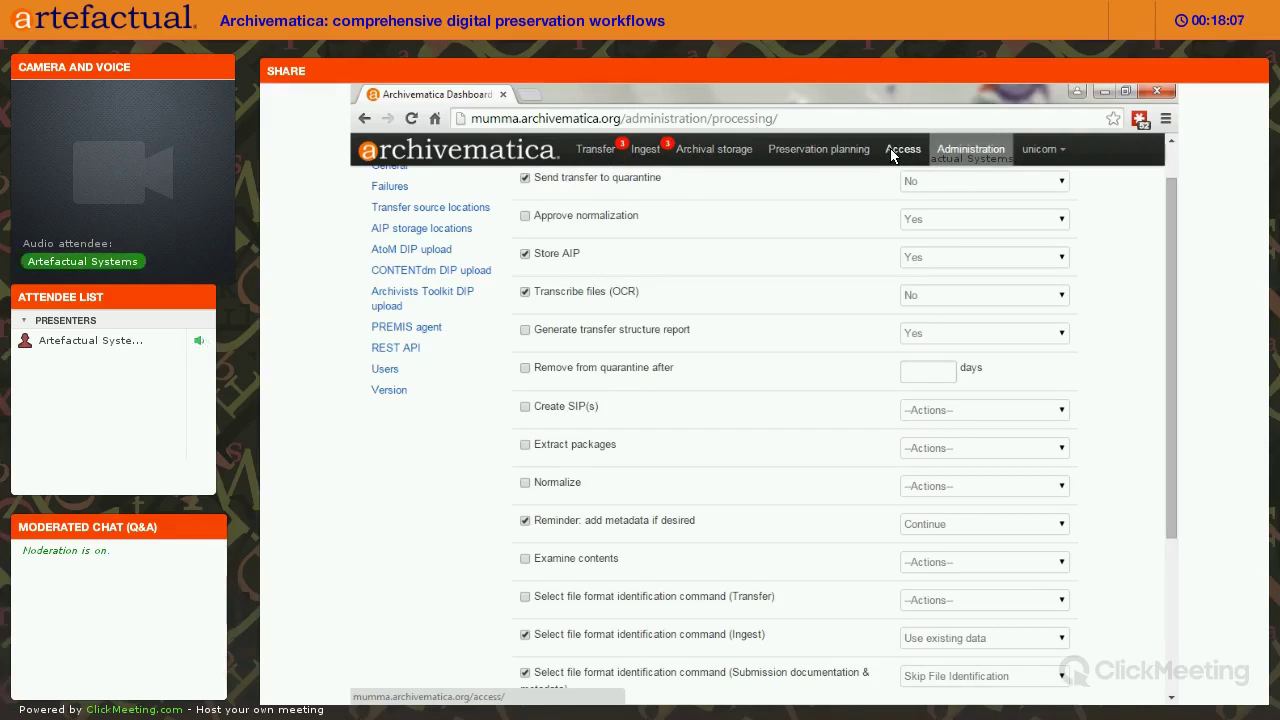
# Open the preservation planning format information and review the format list along with the available rule and command categories.
pyautogui.click(835, 158)
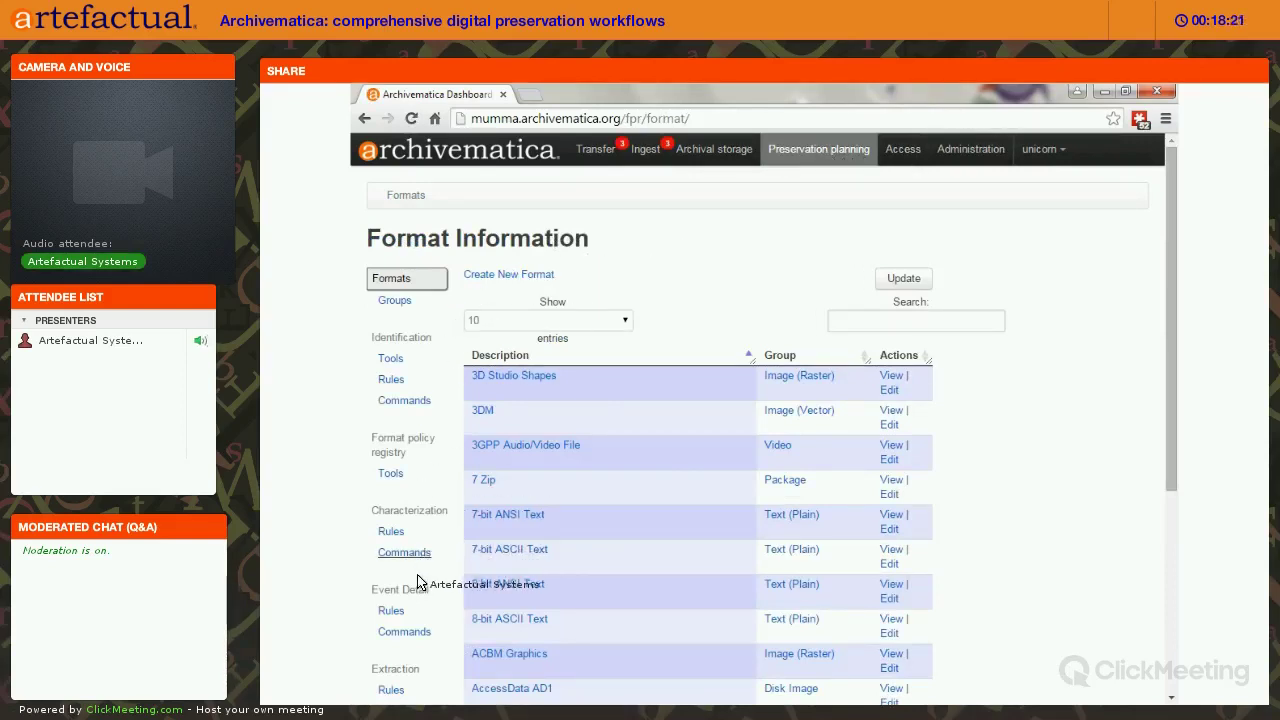
pyautogui.scroll(-3, 414, 583)
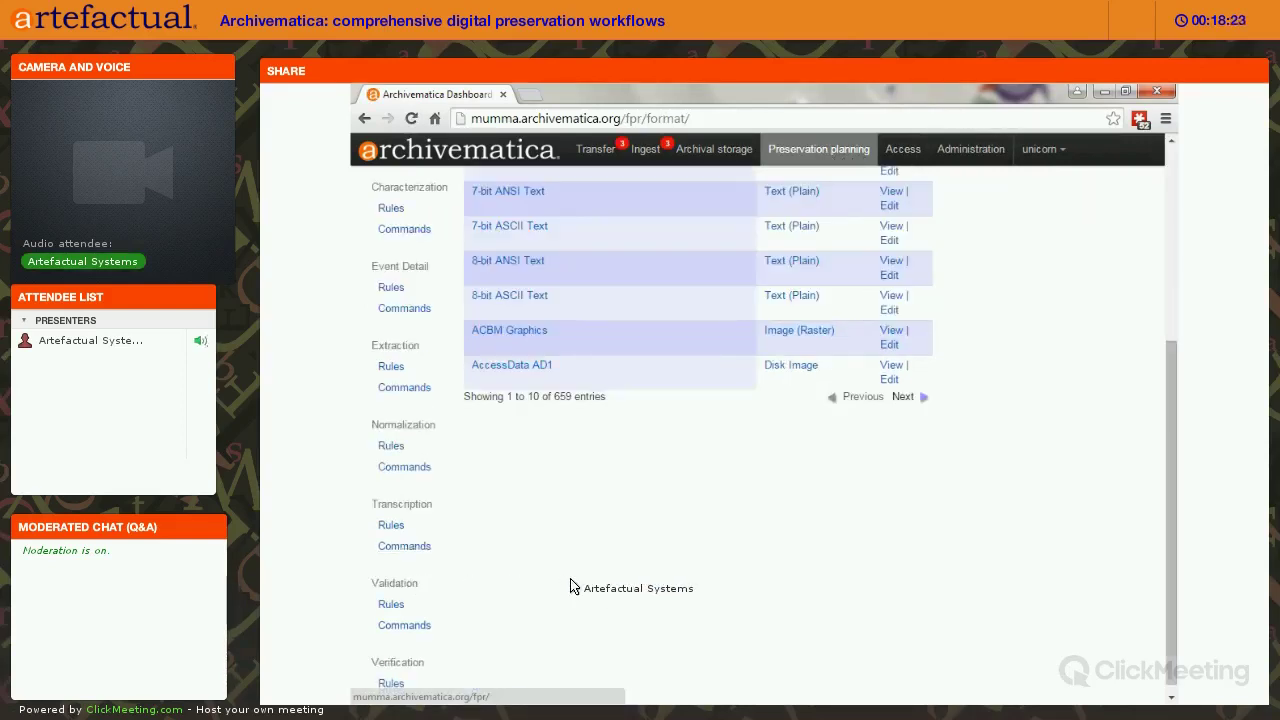
pyautogui.scroll(3, 565, 585)
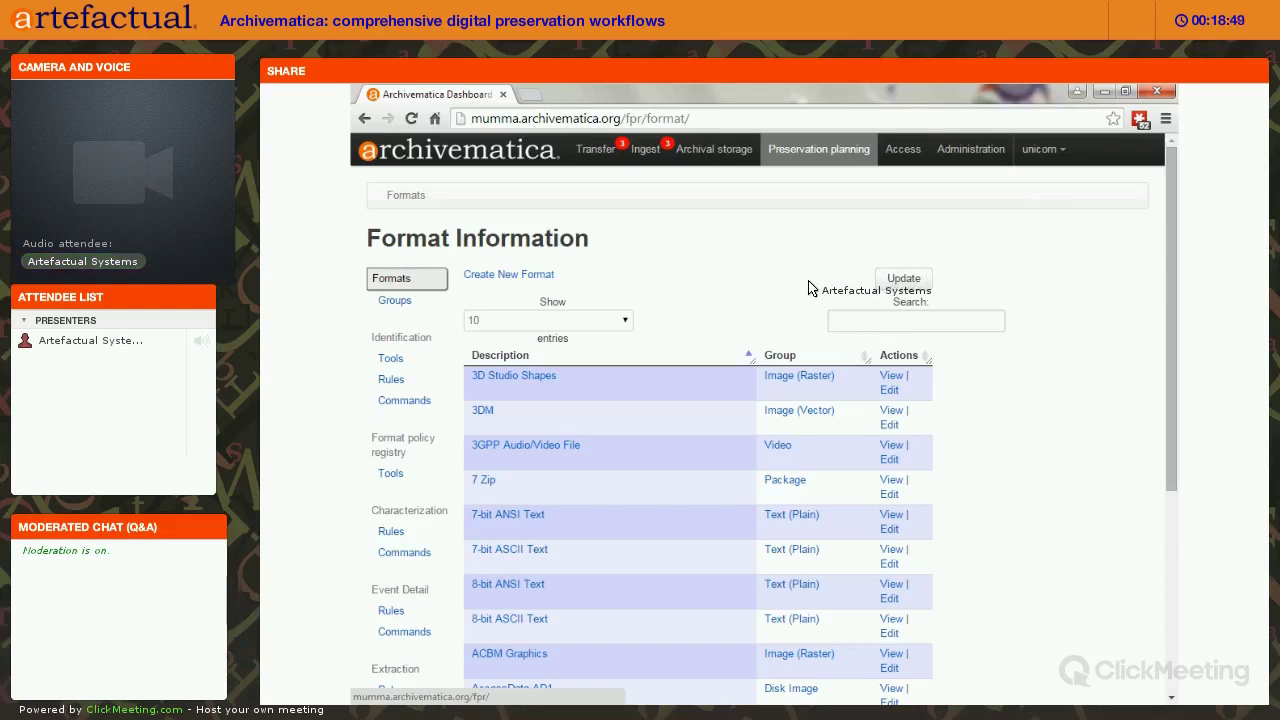
pyautogui.scroll(-3, 834, 554)
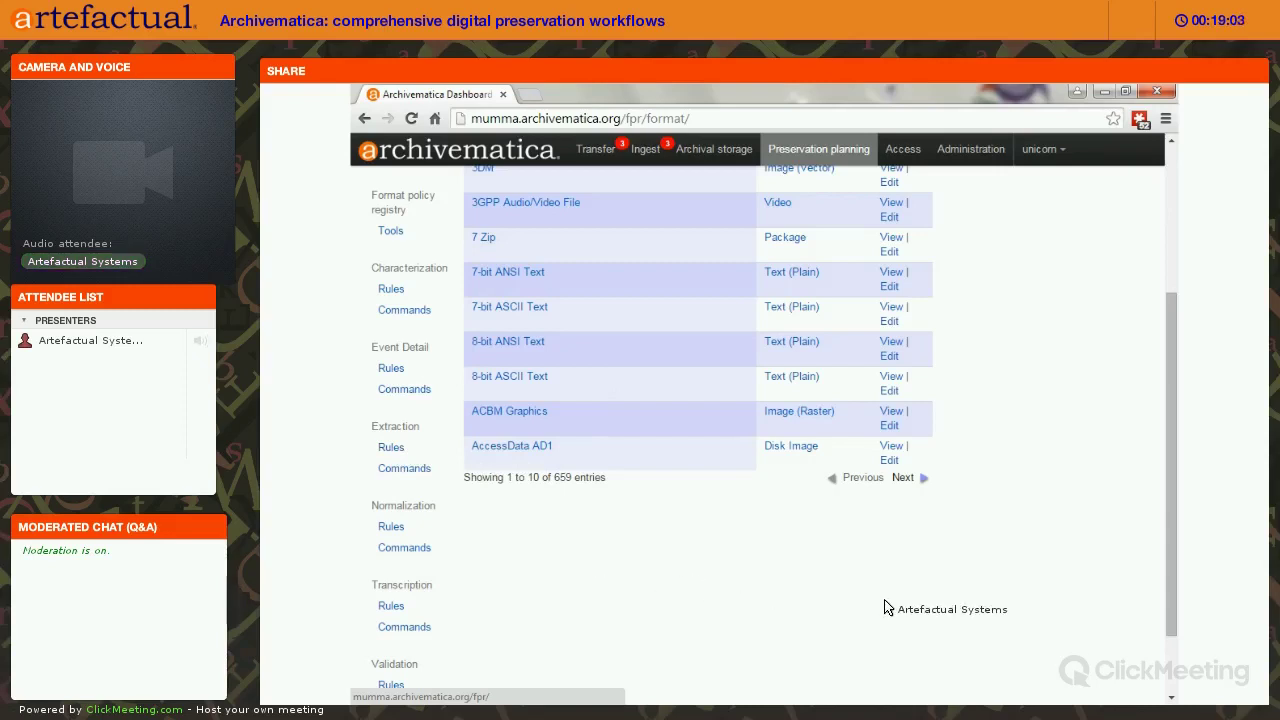
pyautogui.scroll(3, 1020, 300)
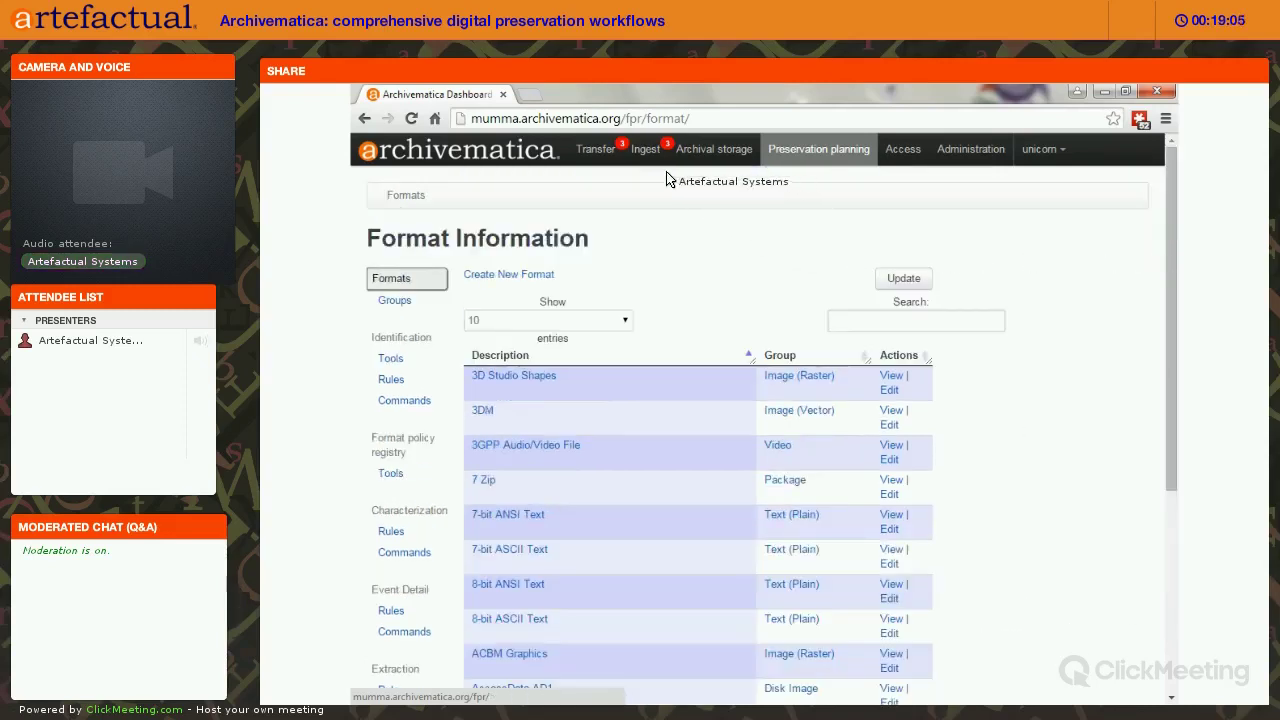
# Add the Images folder from archivematica-sampledata/SampleTransfers as the source directory of a new standard transfer.
pyautogui.click(597, 152)
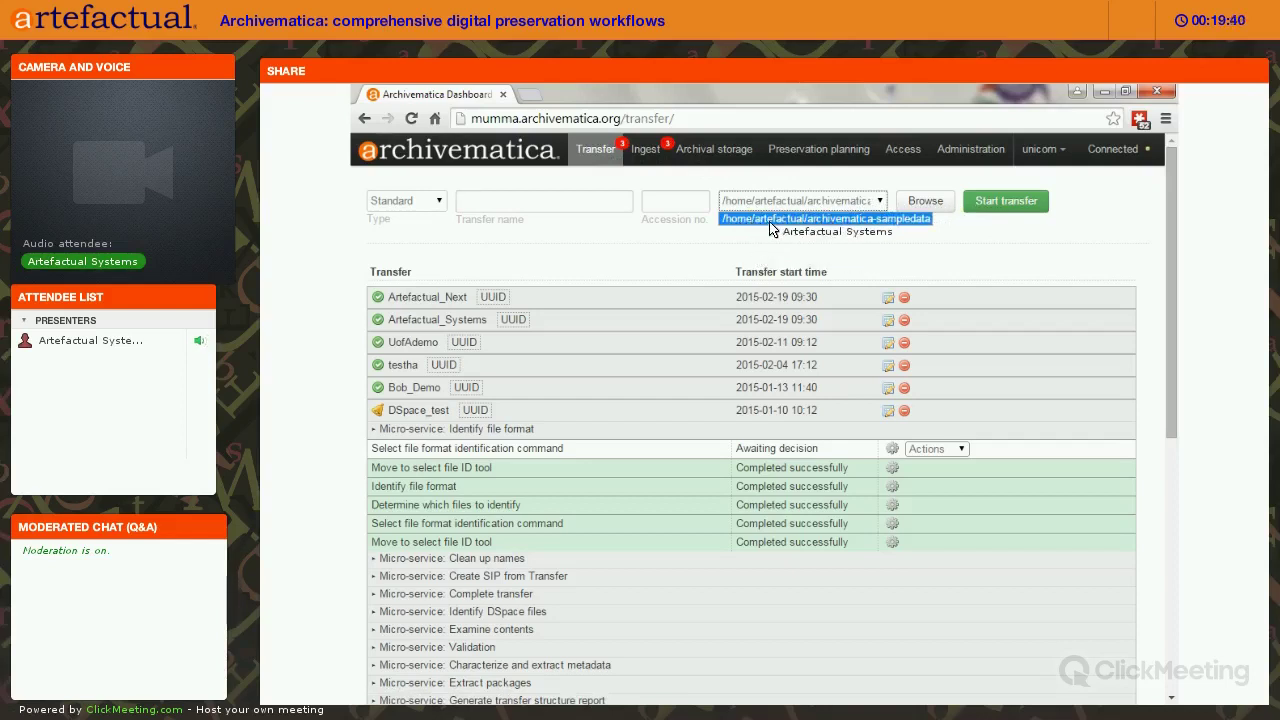
pyautogui.click(784, 205)
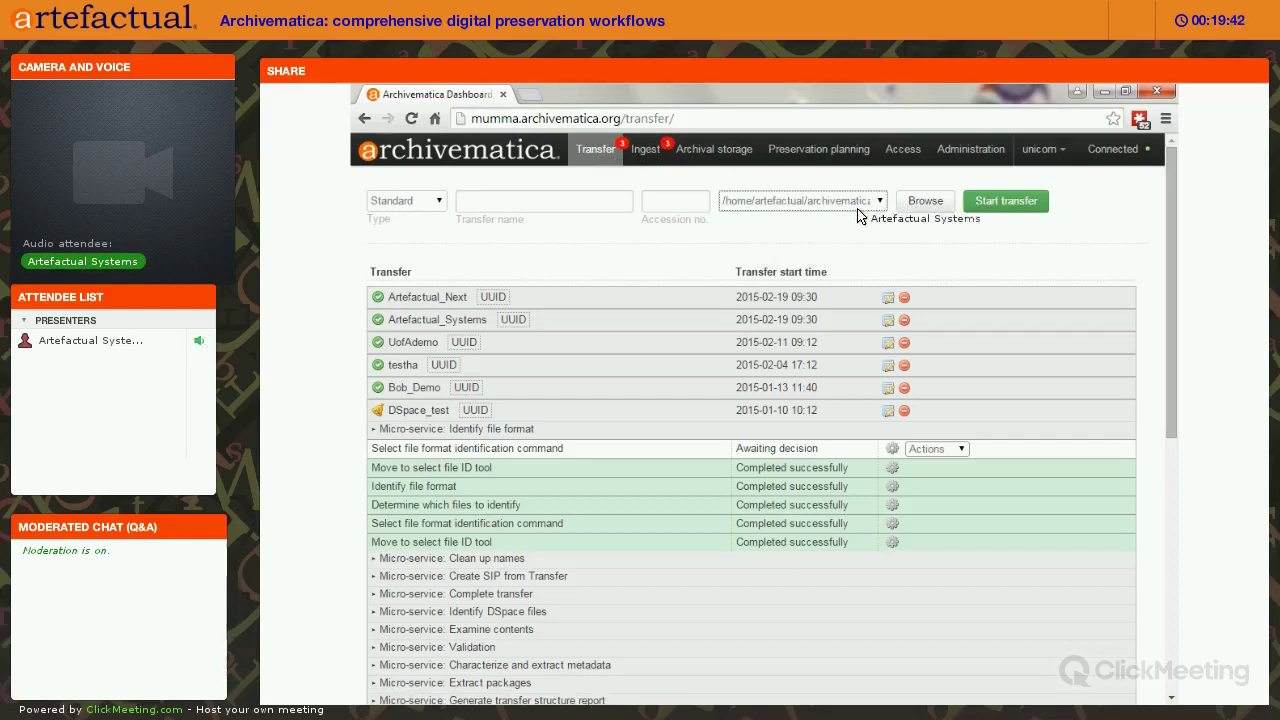
pyautogui.click(908, 203)
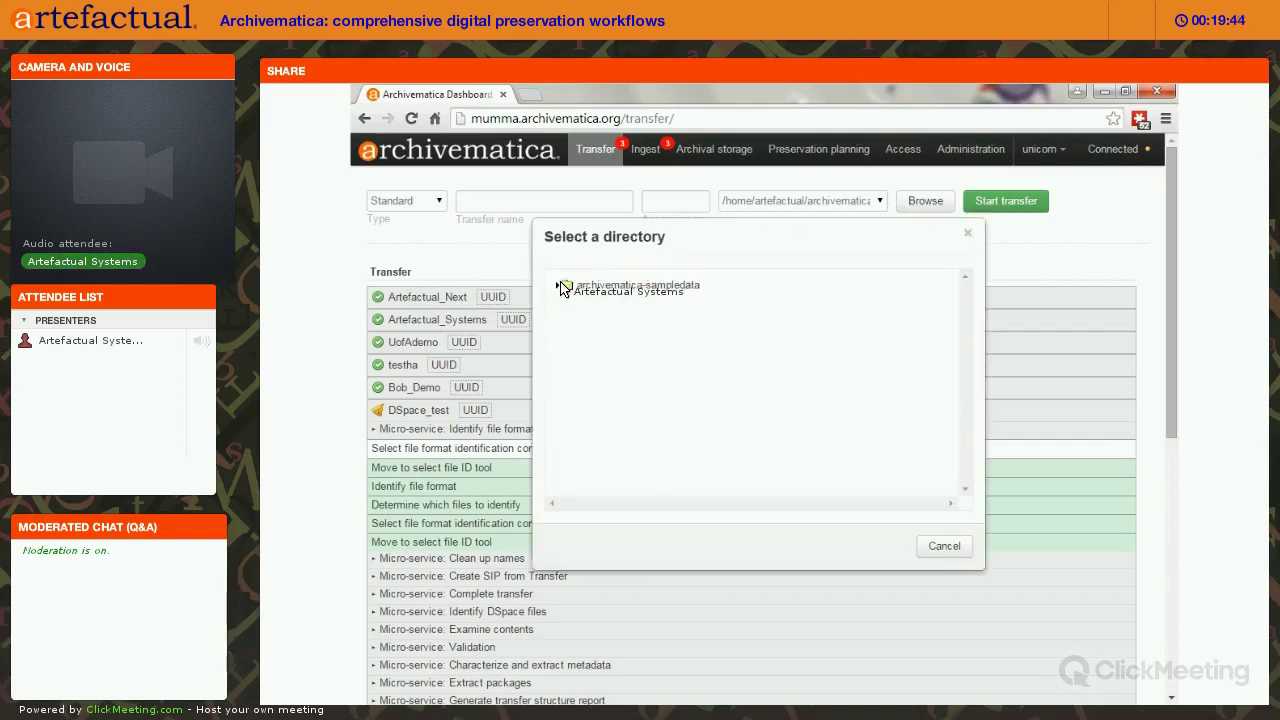
pyautogui.click(557, 287)
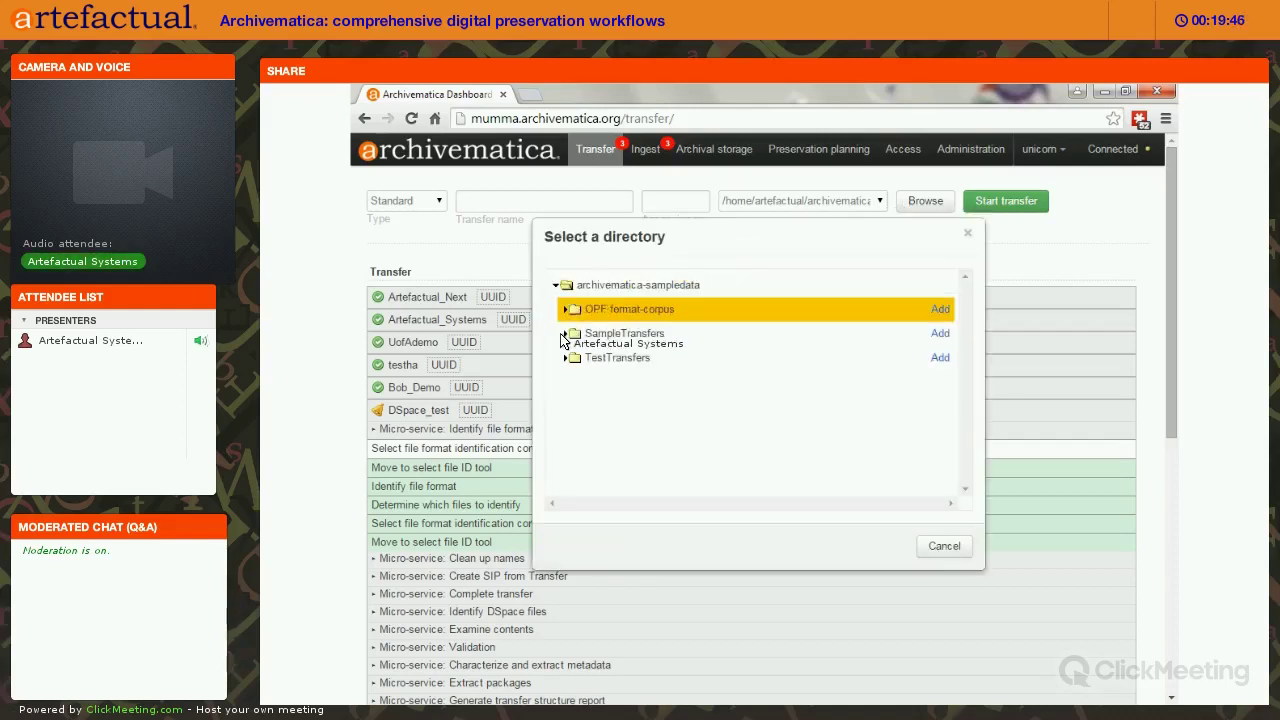
pyautogui.click(566, 336)
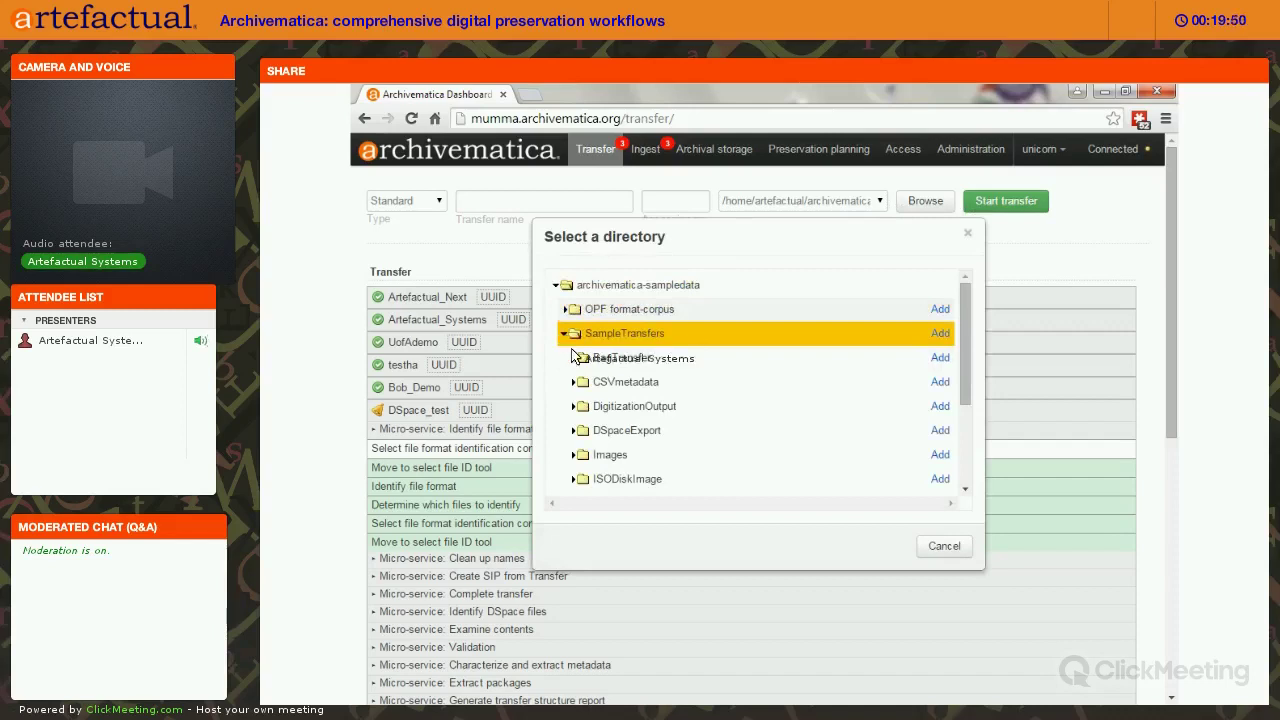
pyautogui.click(574, 457)
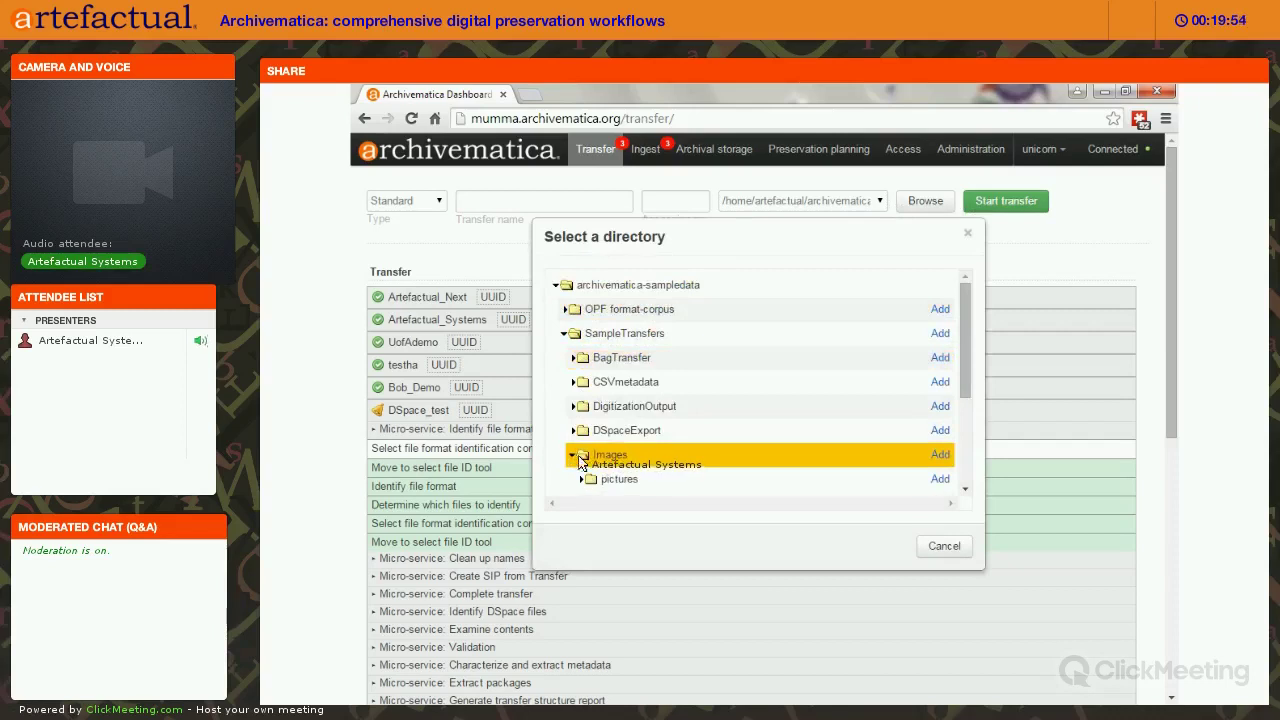
pyautogui.scroll(-2, 576, 462)
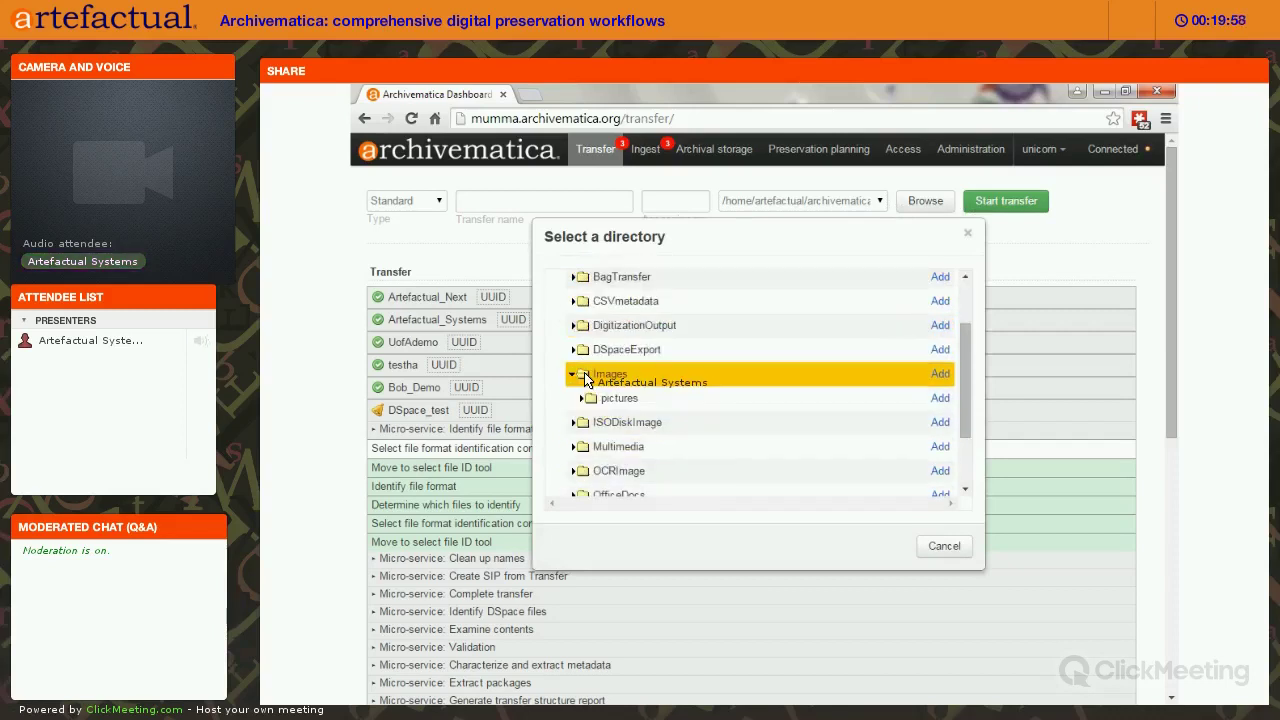
pyautogui.click(585, 376)
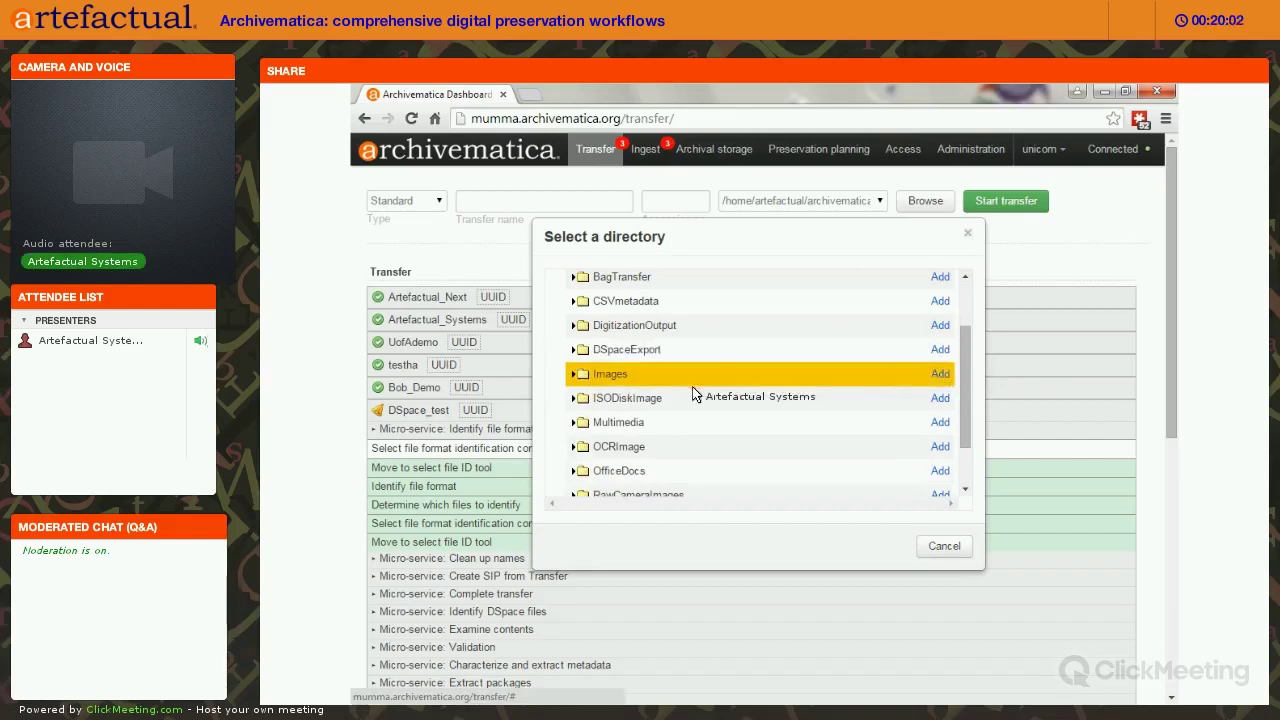
pyautogui.click(577, 376)
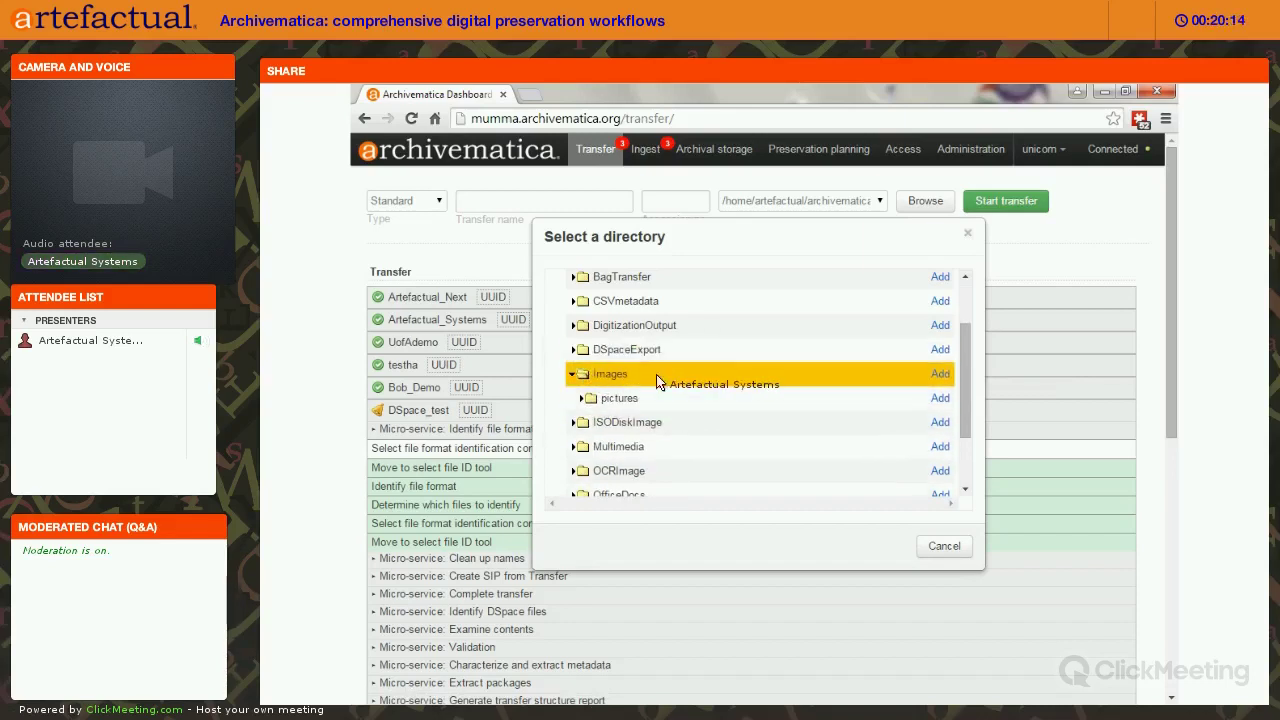
pyautogui.click(940, 376)
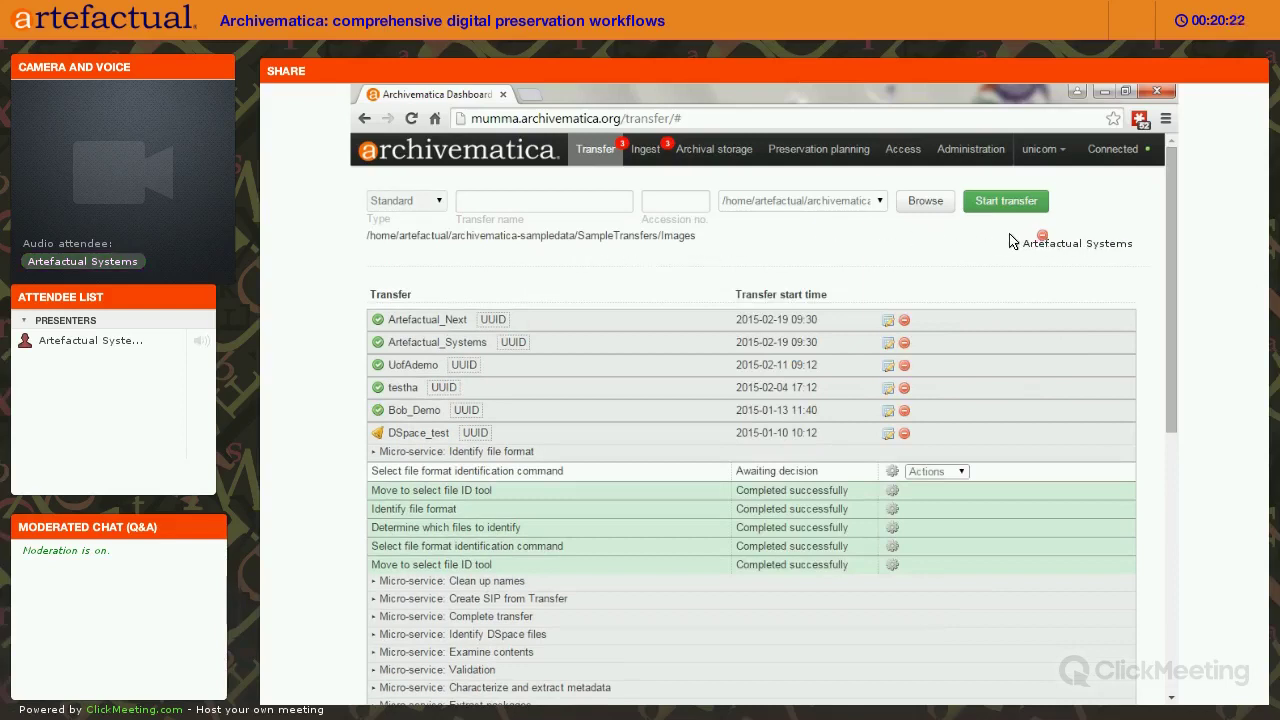
# Start the transfer under the name Webinar and approve it as a standard transfer.
pyautogui.click(517, 205)
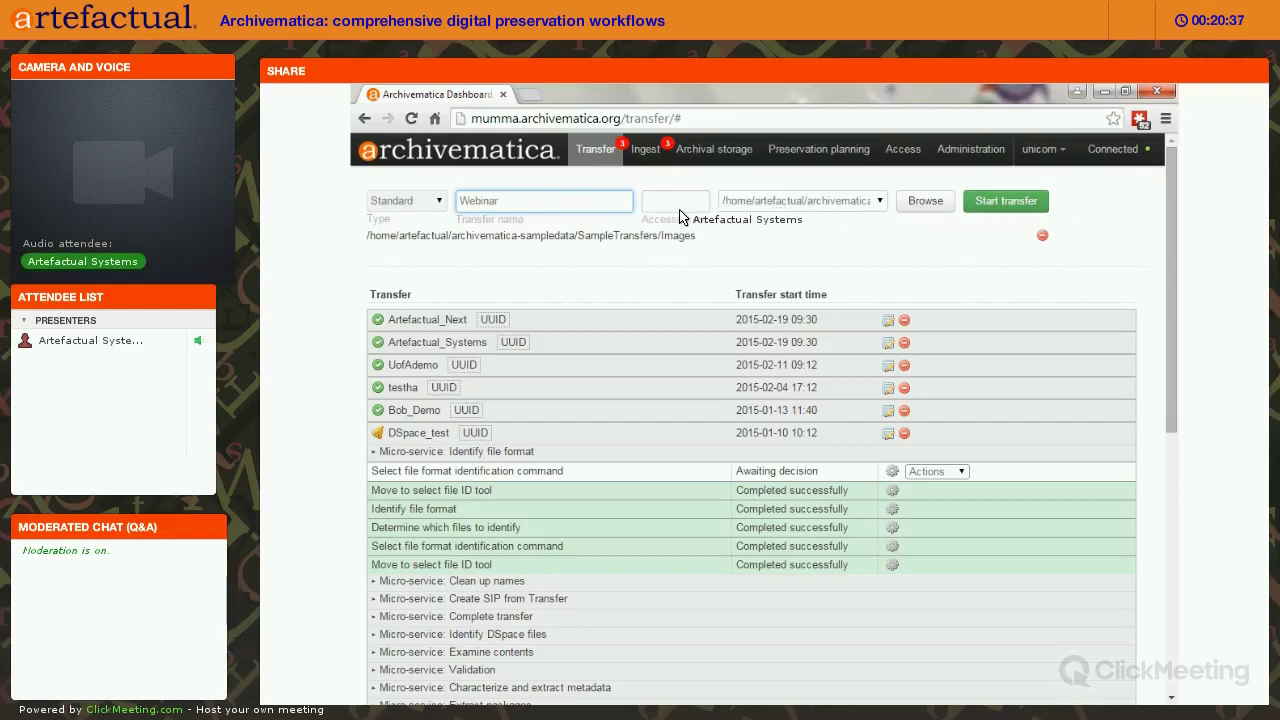
pyautogui.click(987, 205)
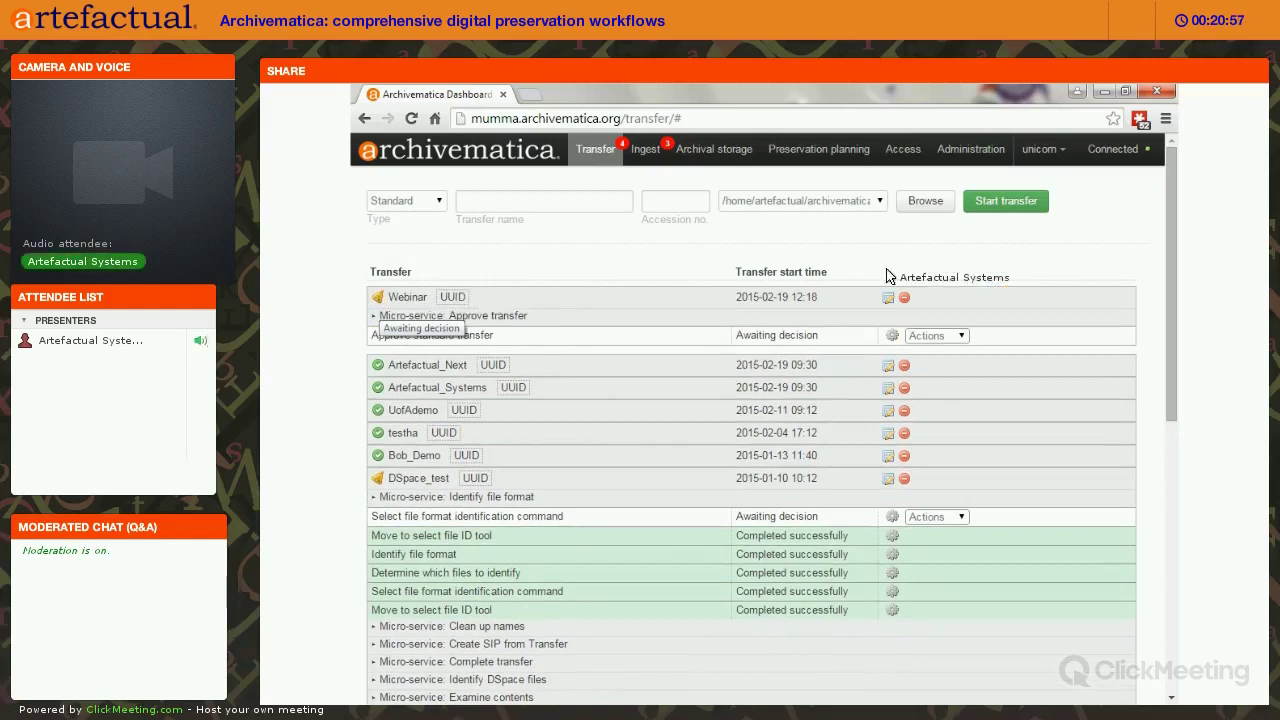
pyautogui.click(960, 342)
pyautogui.click(925, 365)
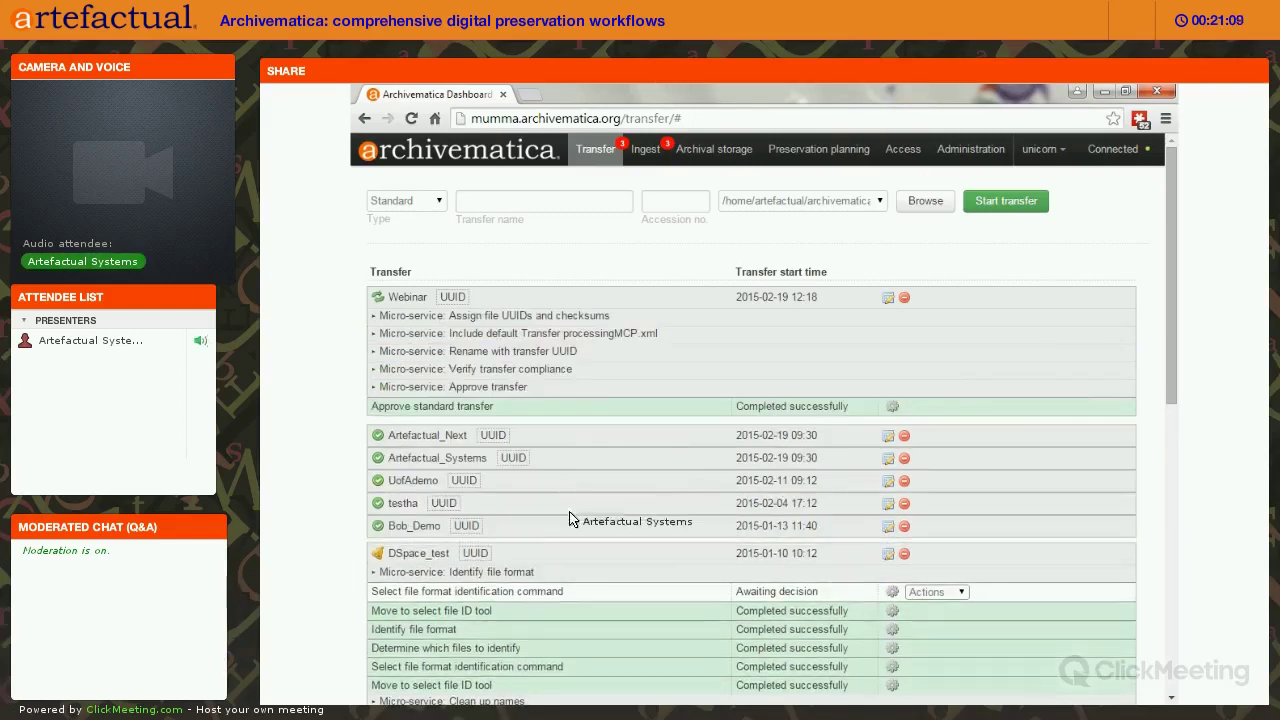
# Collapse the DSpace_test transfer and expand the micro-services of the completed Artefactual_Next transfer.
pyautogui.click(577, 550)
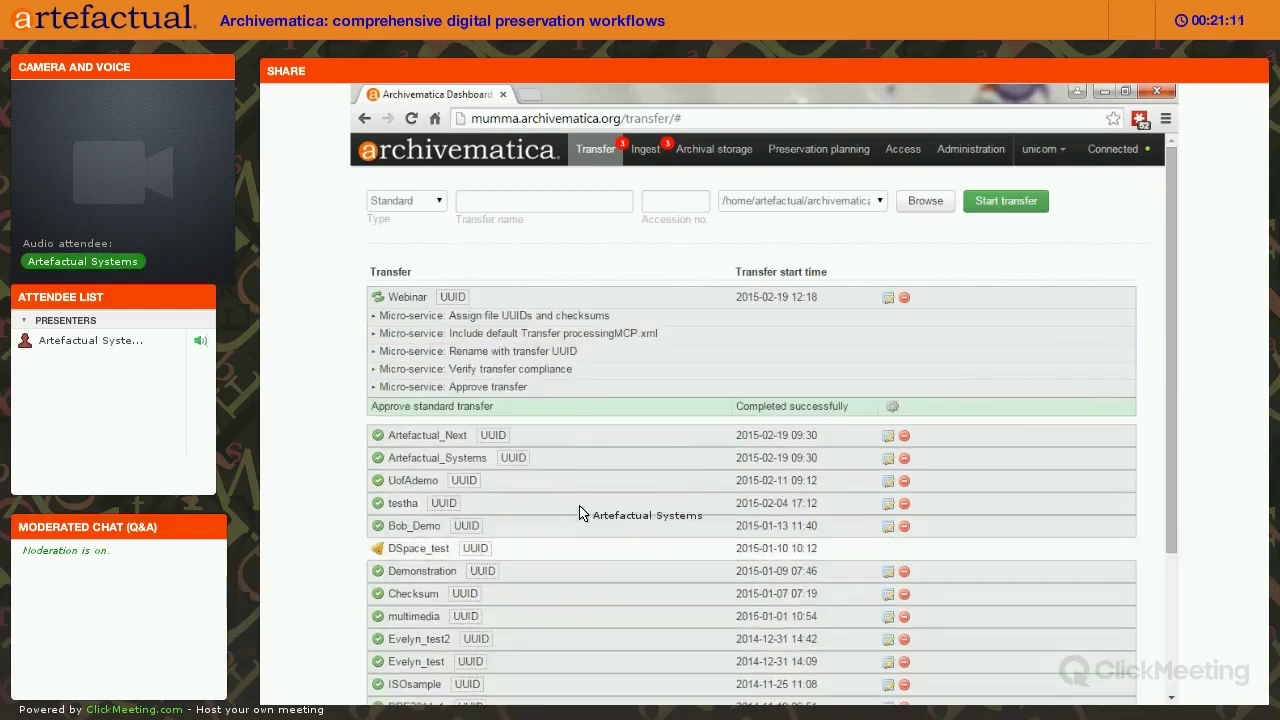
pyautogui.click(588, 485)
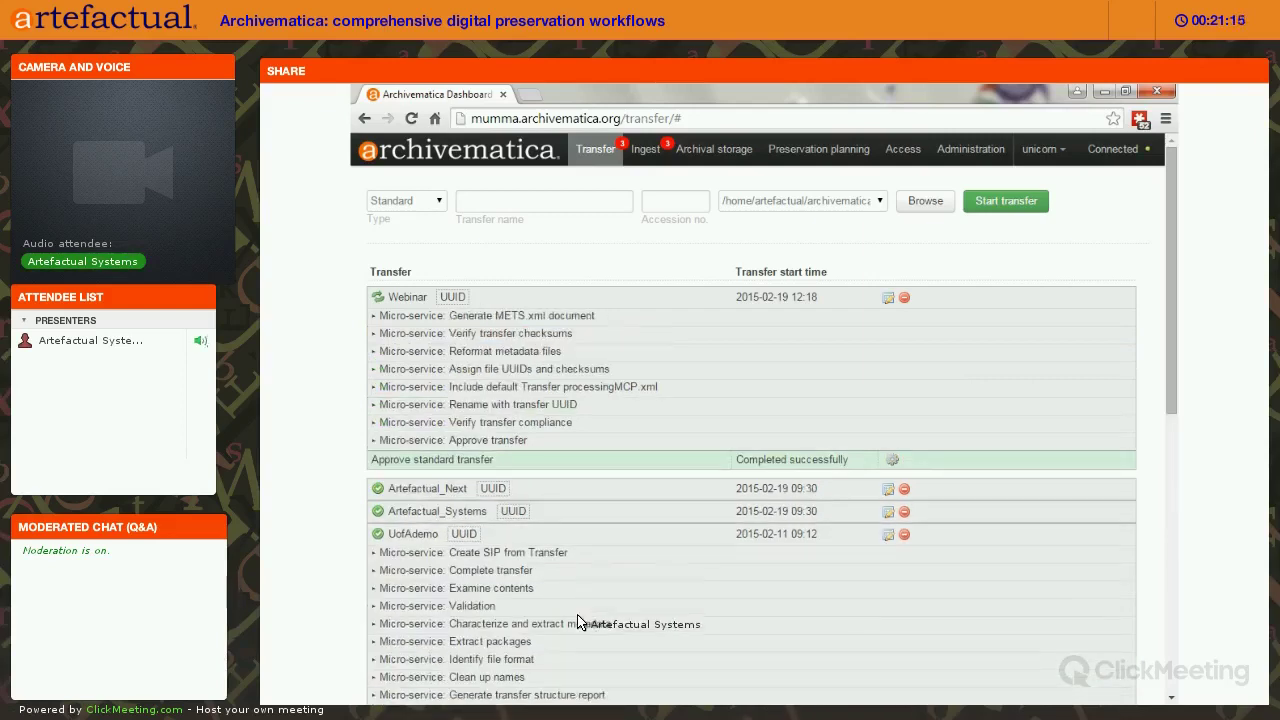
pyautogui.scroll(-3, 580, 622)
pyautogui.scroll(1, 615, 395)
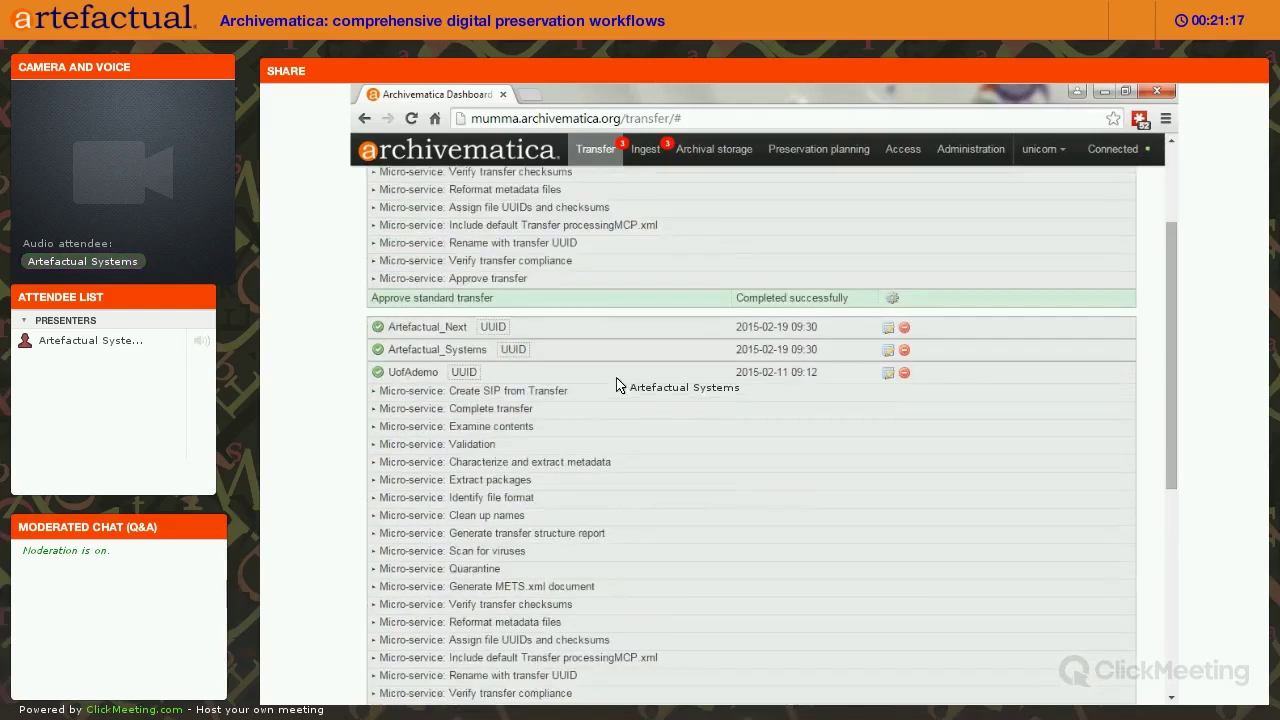
pyautogui.click(620, 378)
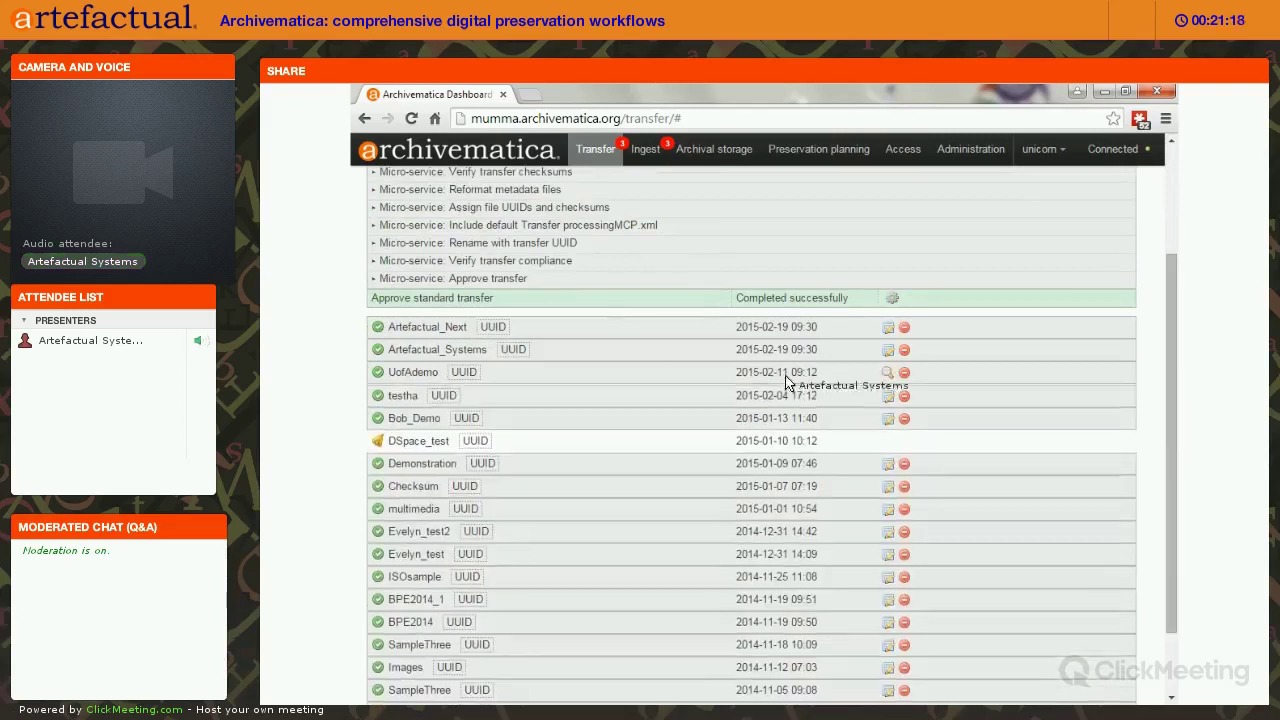
pyautogui.click(904, 372)
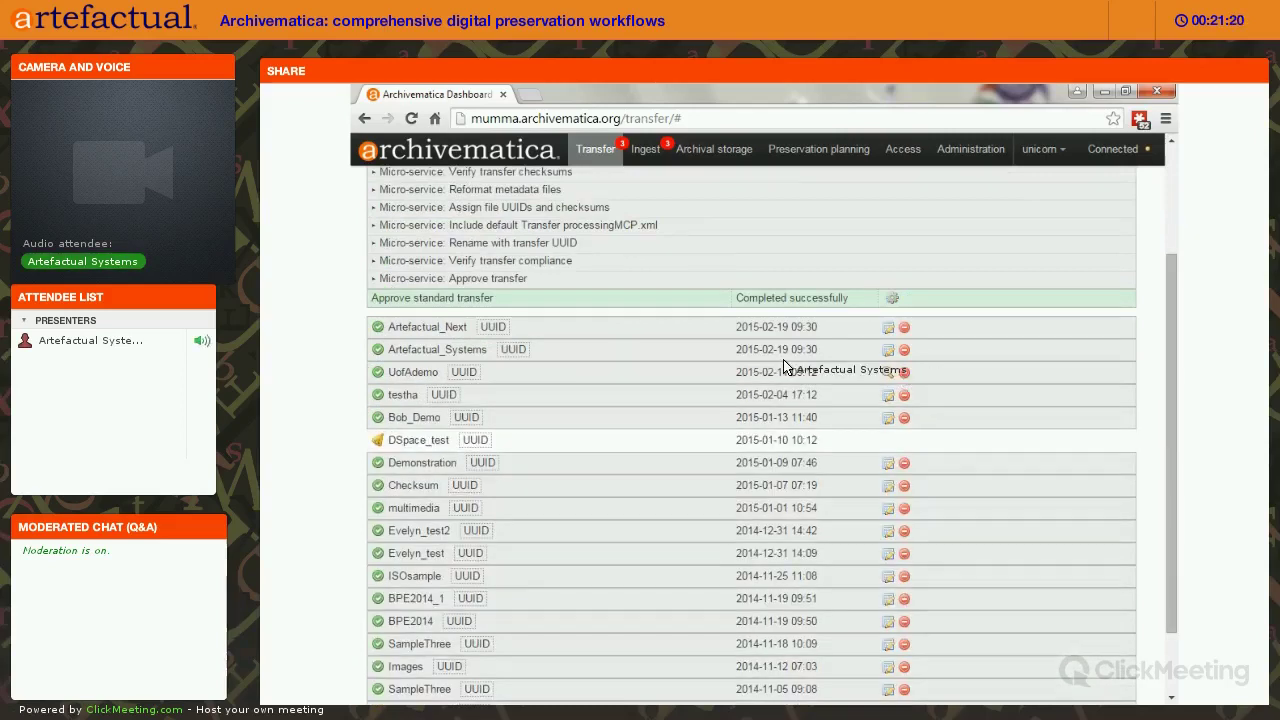
pyautogui.click(570, 373)
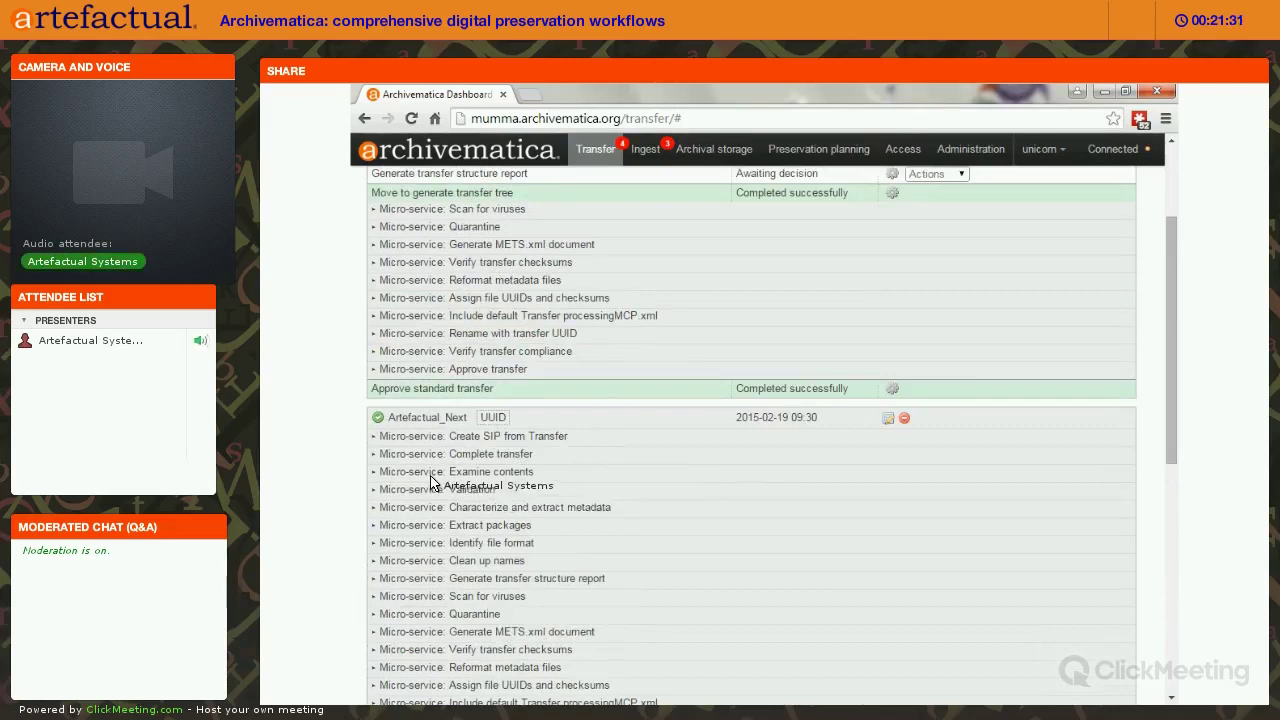
# Under Artefactual_Next's Characterize and extract metadata micro-service, examine the task details and arguments of the "Load labels from metadata/file_labels.csv" job.
pyautogui.click(560, 511)
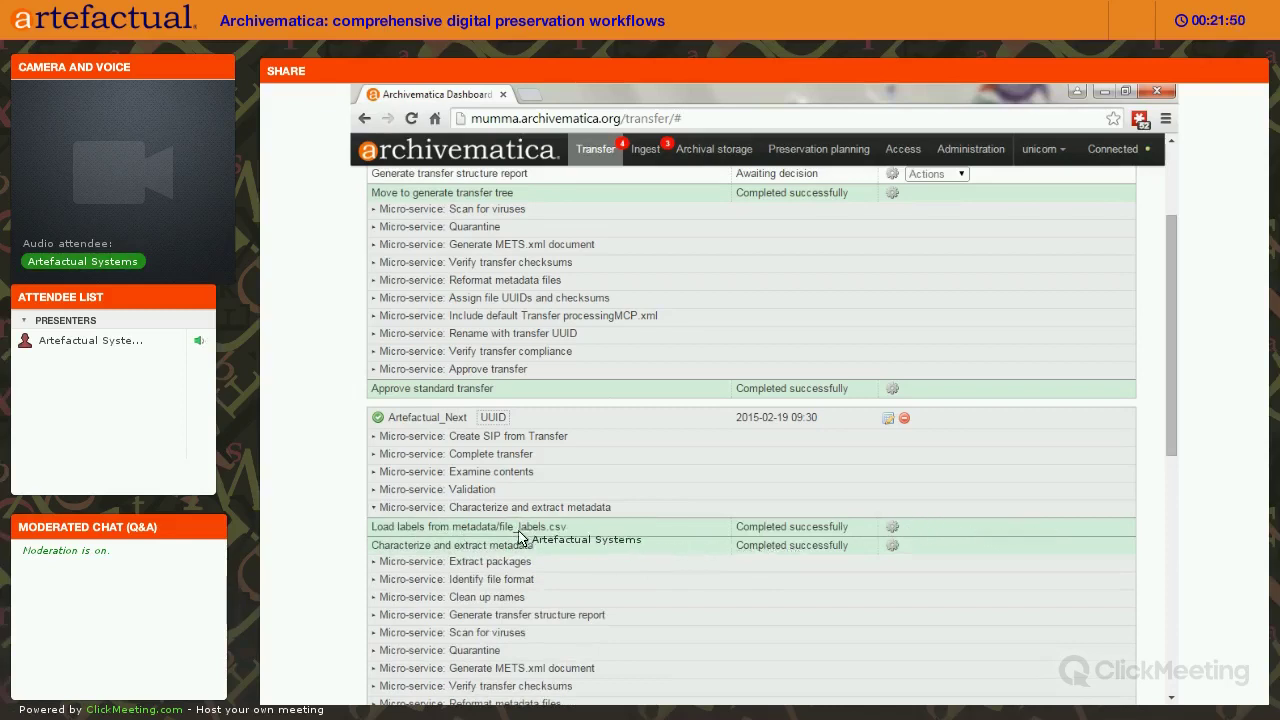
pyautogui.click(893, 529)
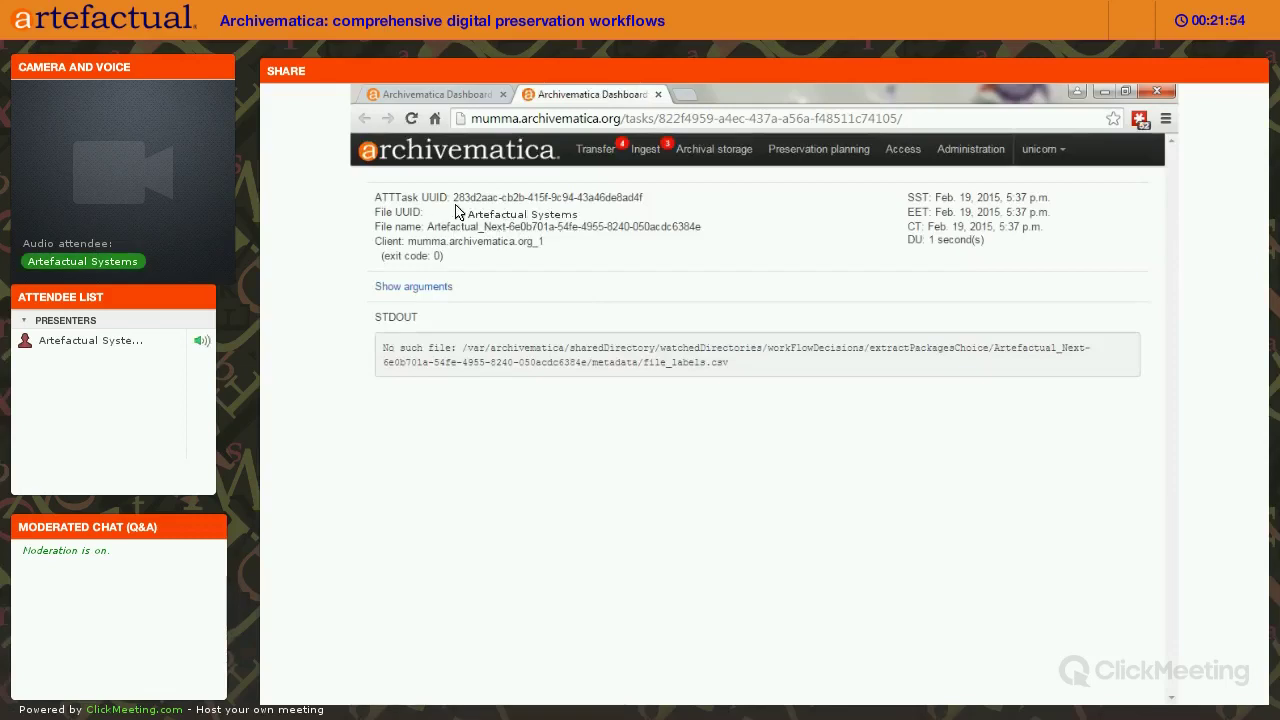
pyautogui.click(416, 287)
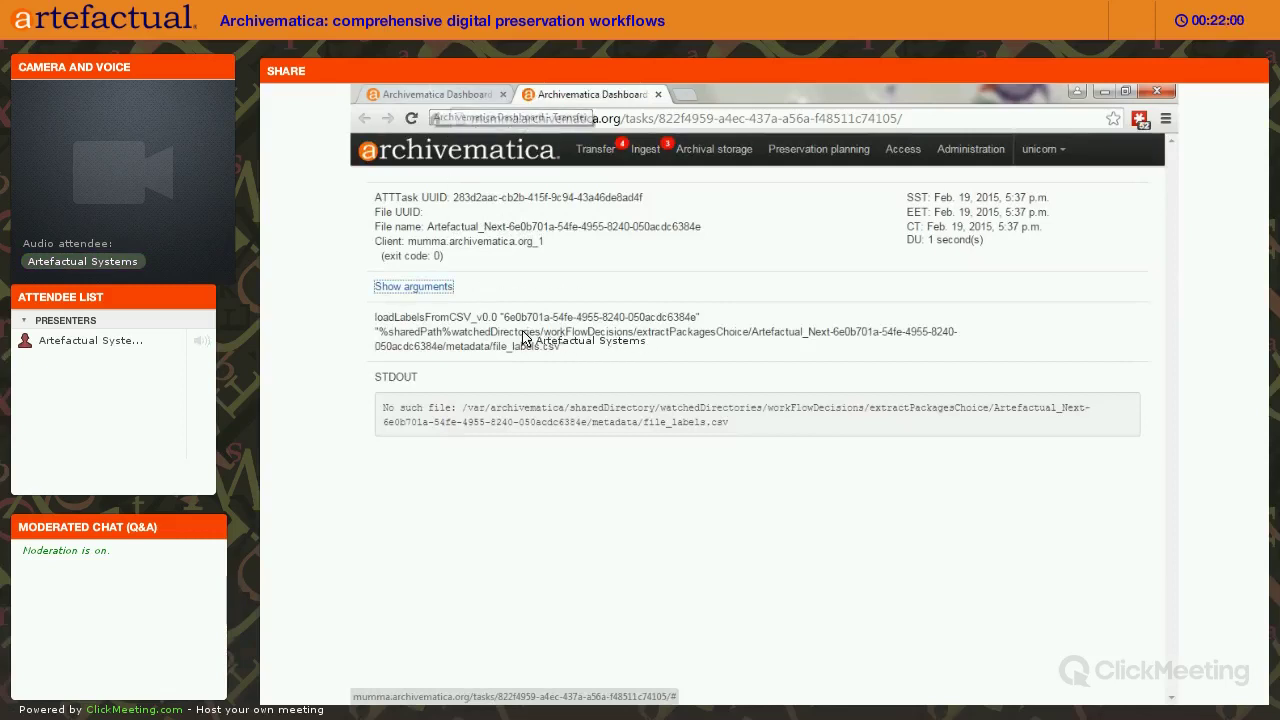
# Return to the transfer list and choose to generate the transfer structure report for the Webinar transfer.
pyautogui.click(437, 94)
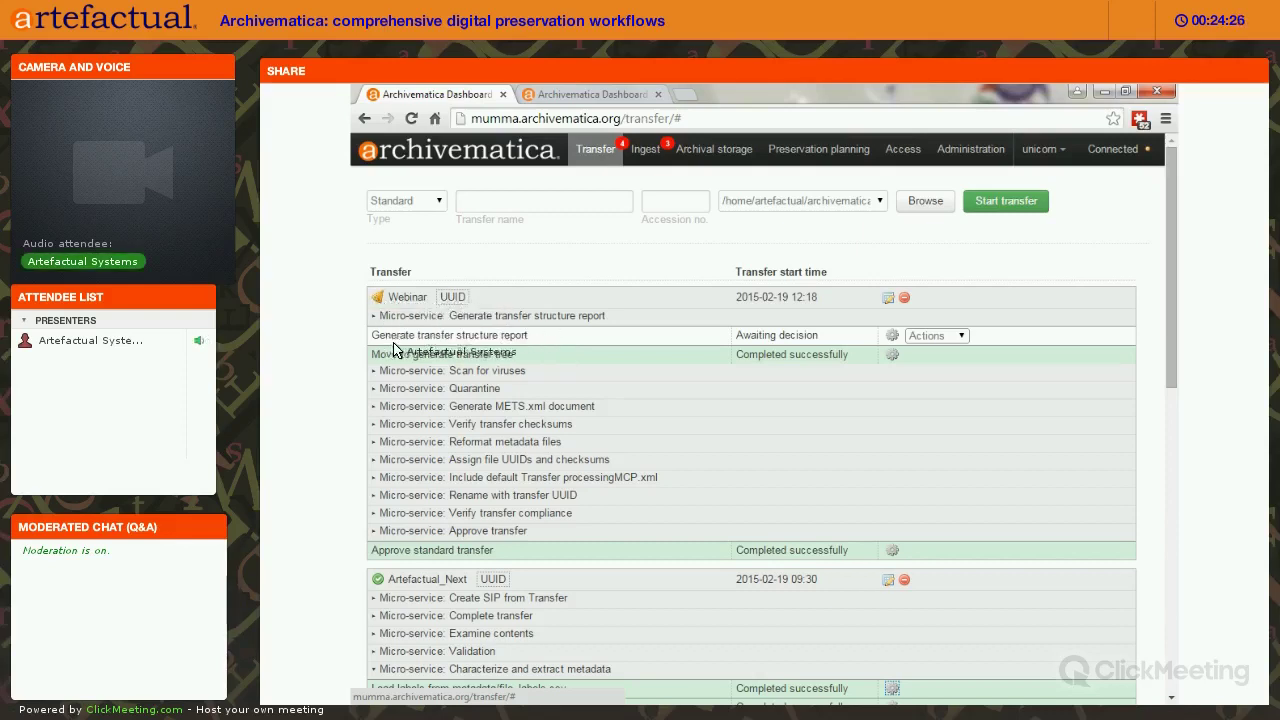
pyautogui.click(962, 336)
pyautogui.click(950, 376)
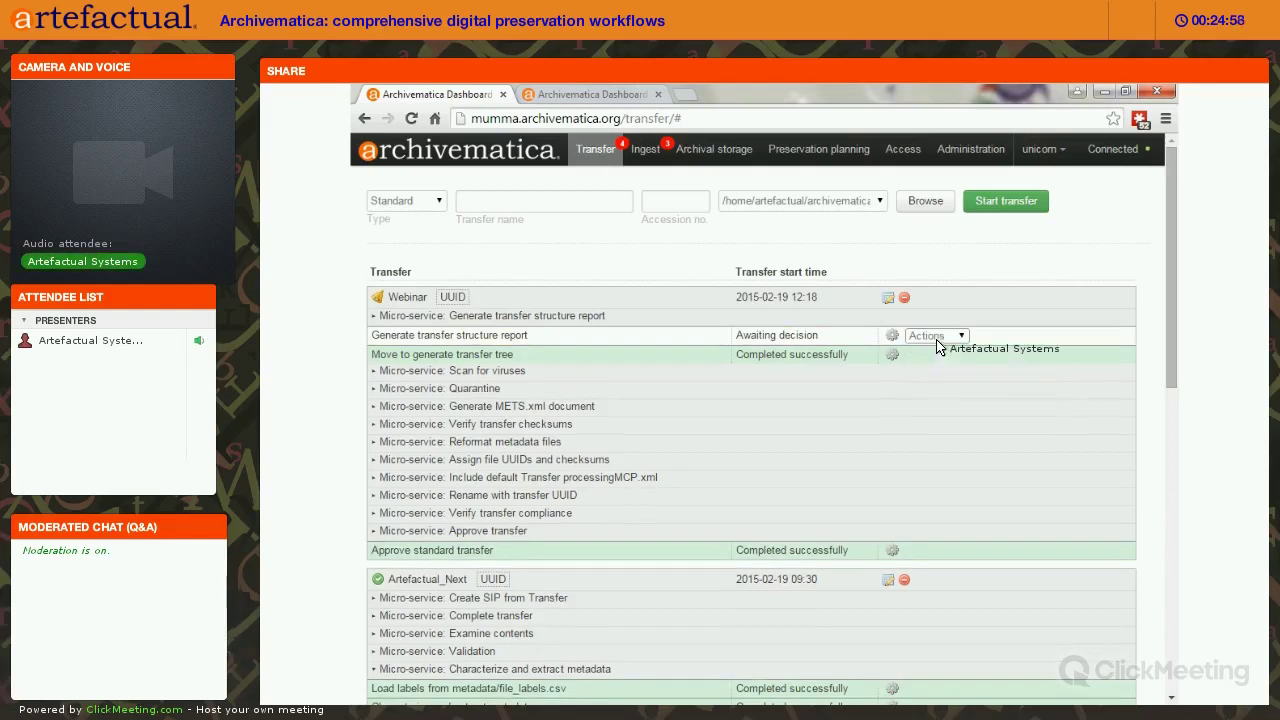
pyautogui.click(936, 336)
pyautogui.click(940, 376)
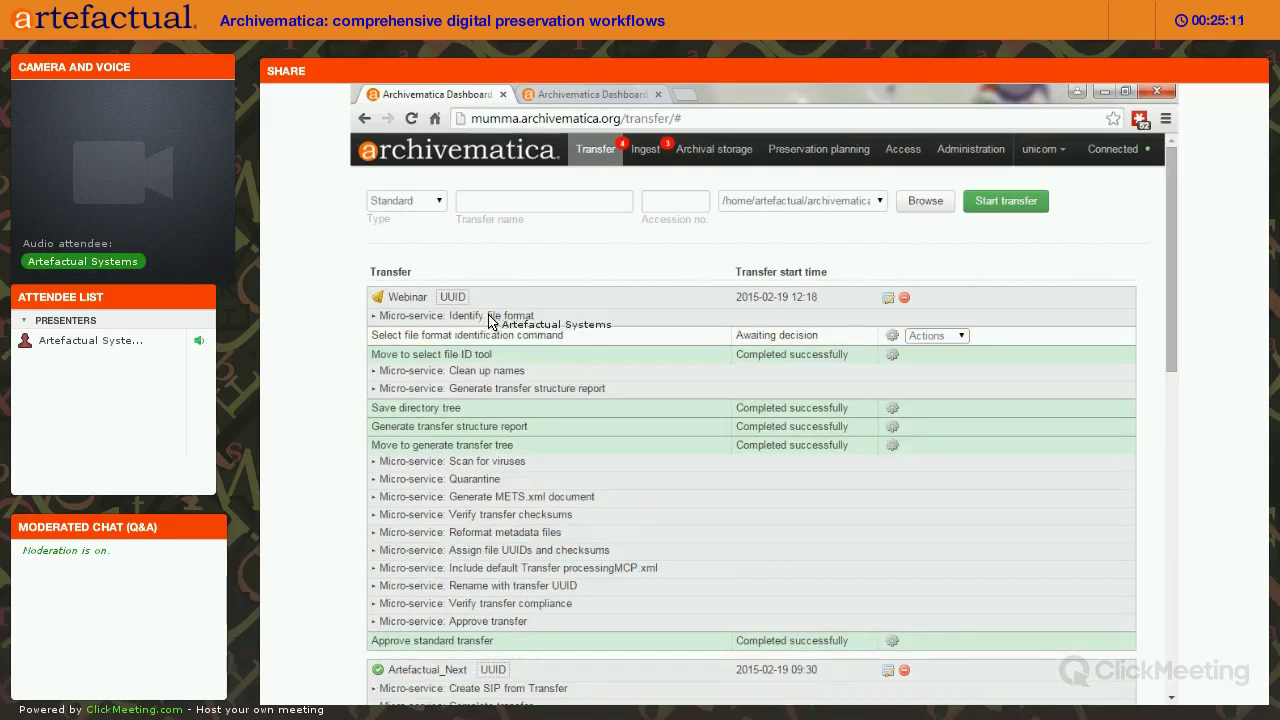
# Choose "Fido version 1 PUID runs Identify using Fido" as the Webinar transfer's file format identification command.
pyautogui.click(962, 338)
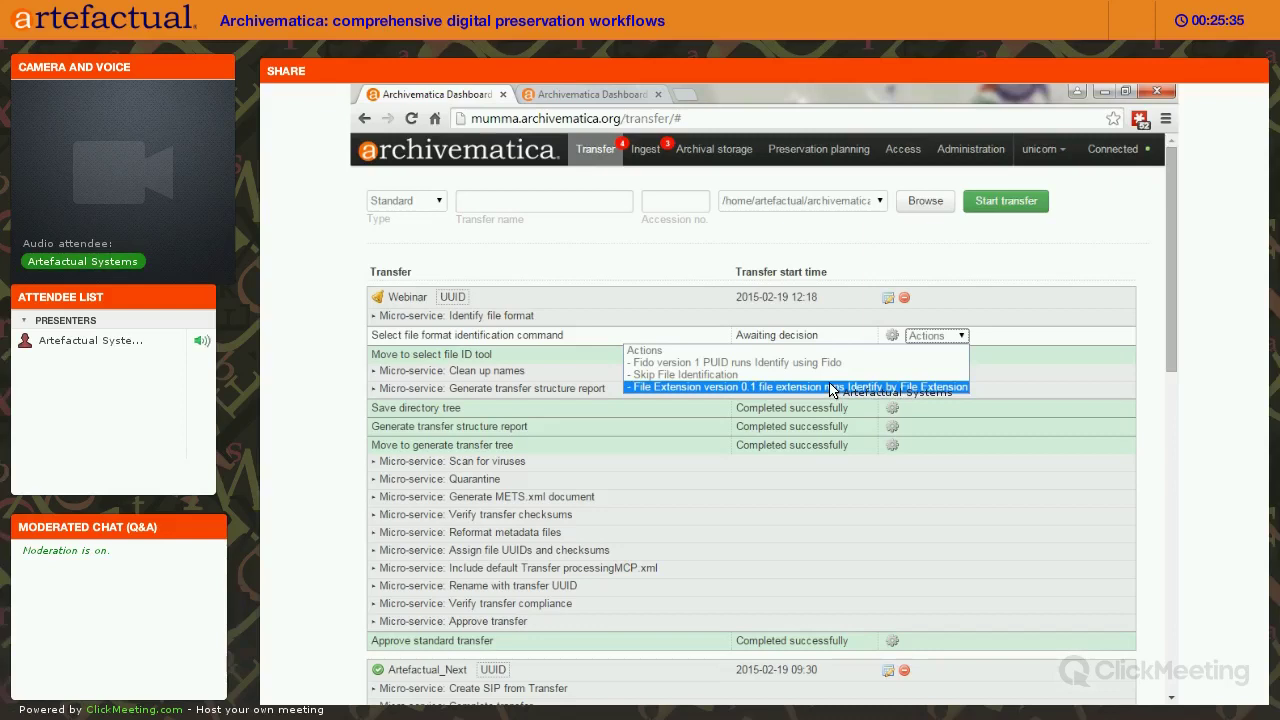
pyautogui.press('Up')
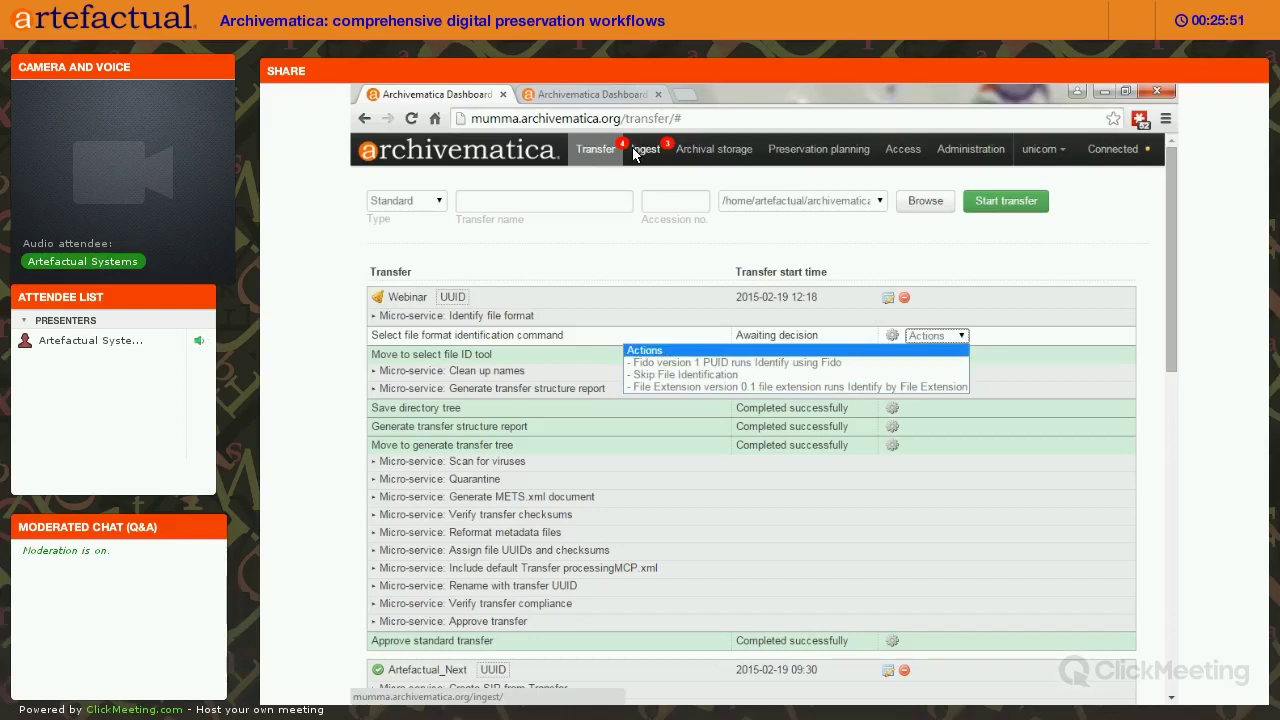
pyautogui.click(720, 362)
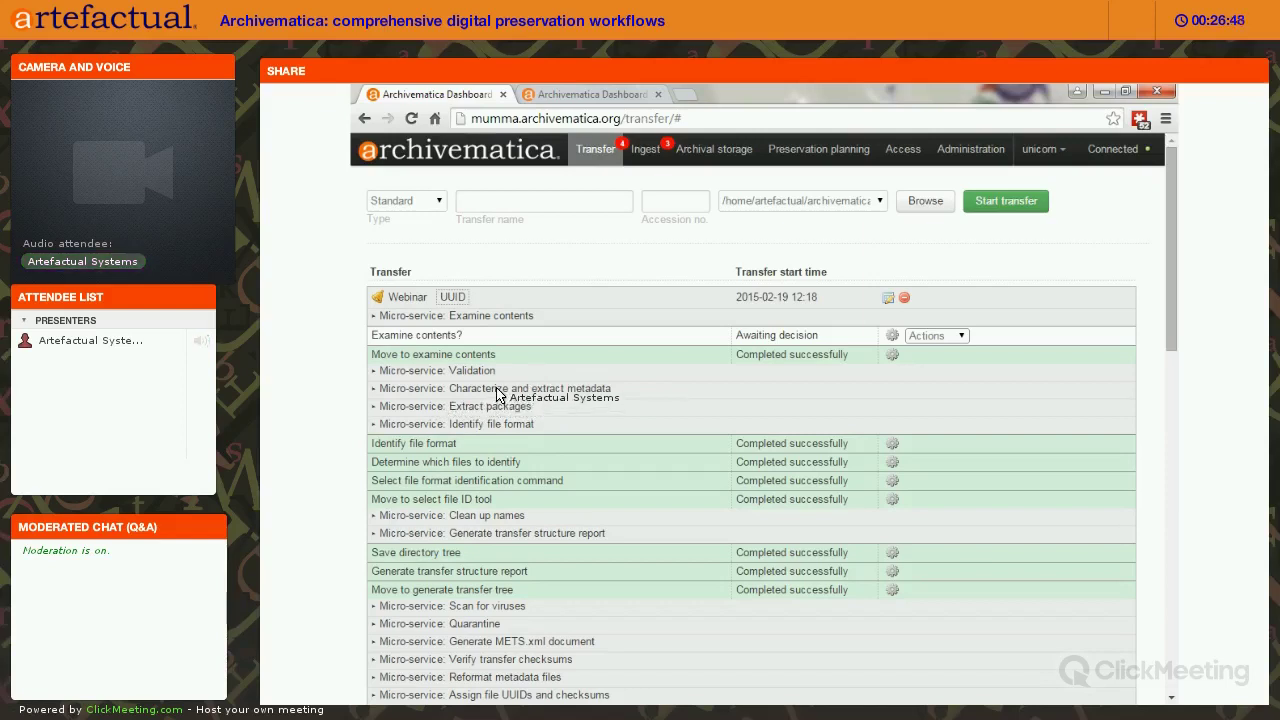
# Inspect Webinar's Characterize and extract metadata jobs and the format policy registry's characterization commands, and return to the transfer list.
pyautogui.click(497, 389)
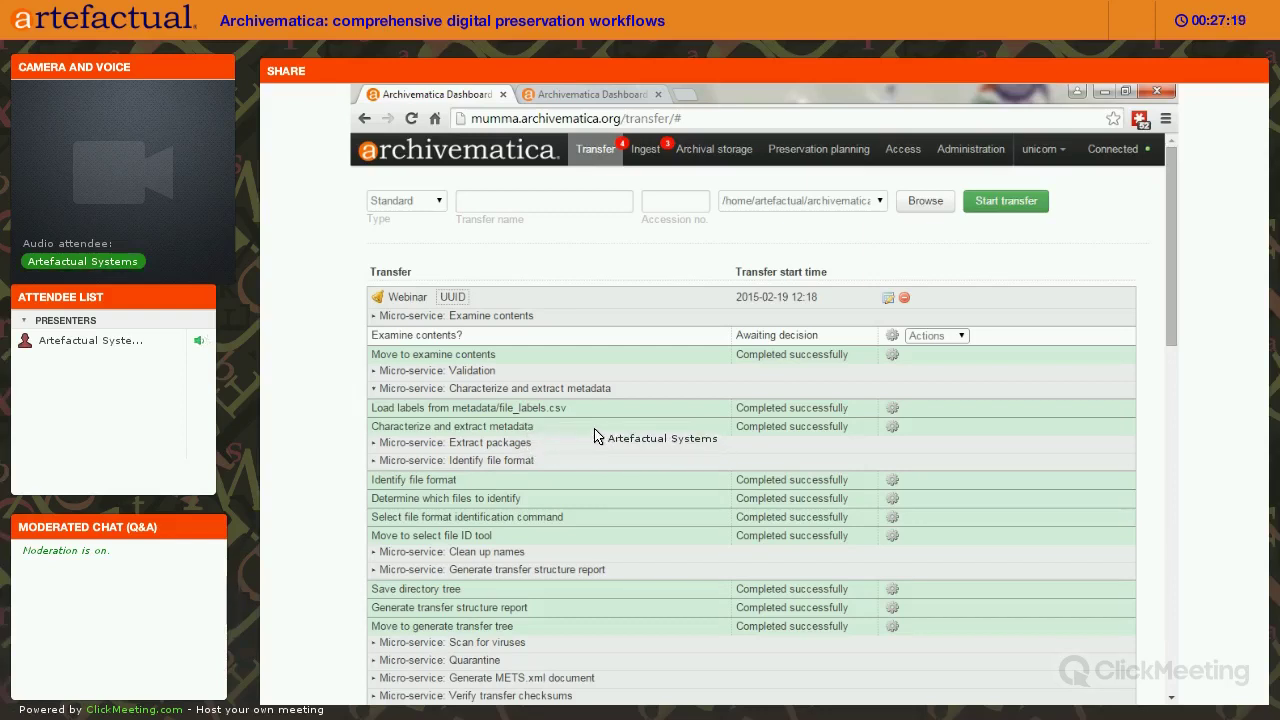
pyautogui.click(821, 152)
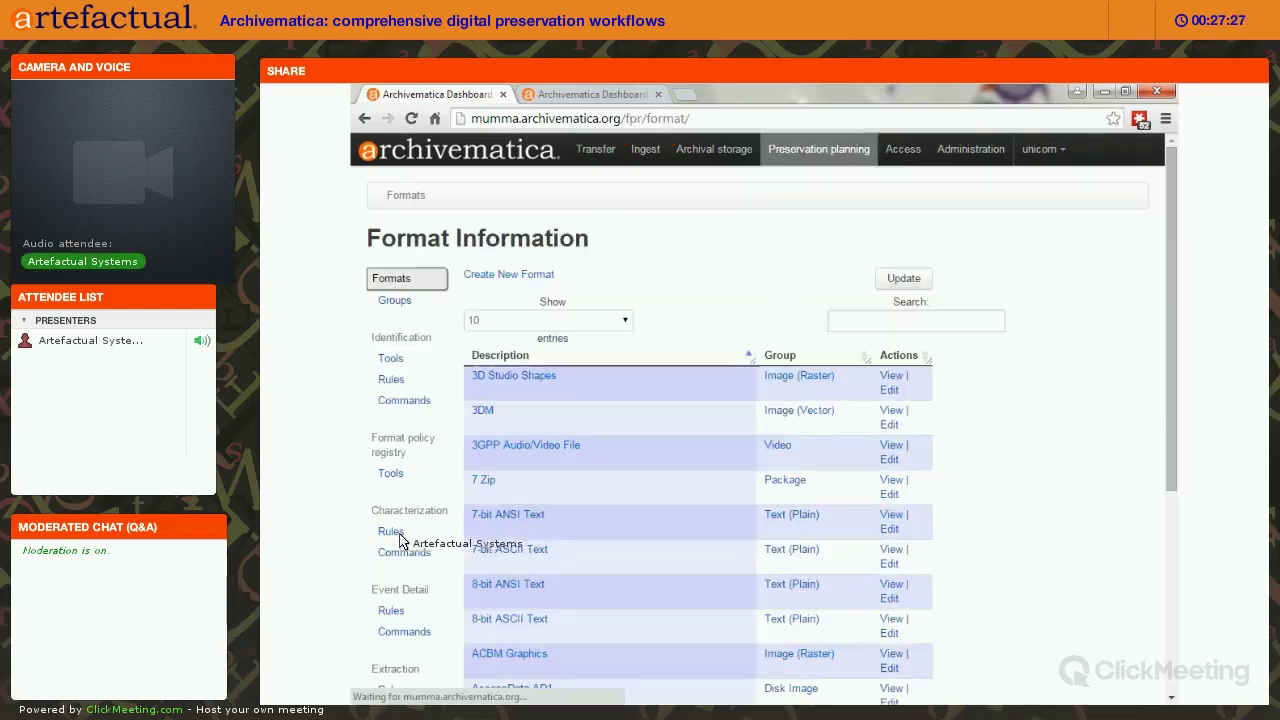
pyautogui.click(400, 555)
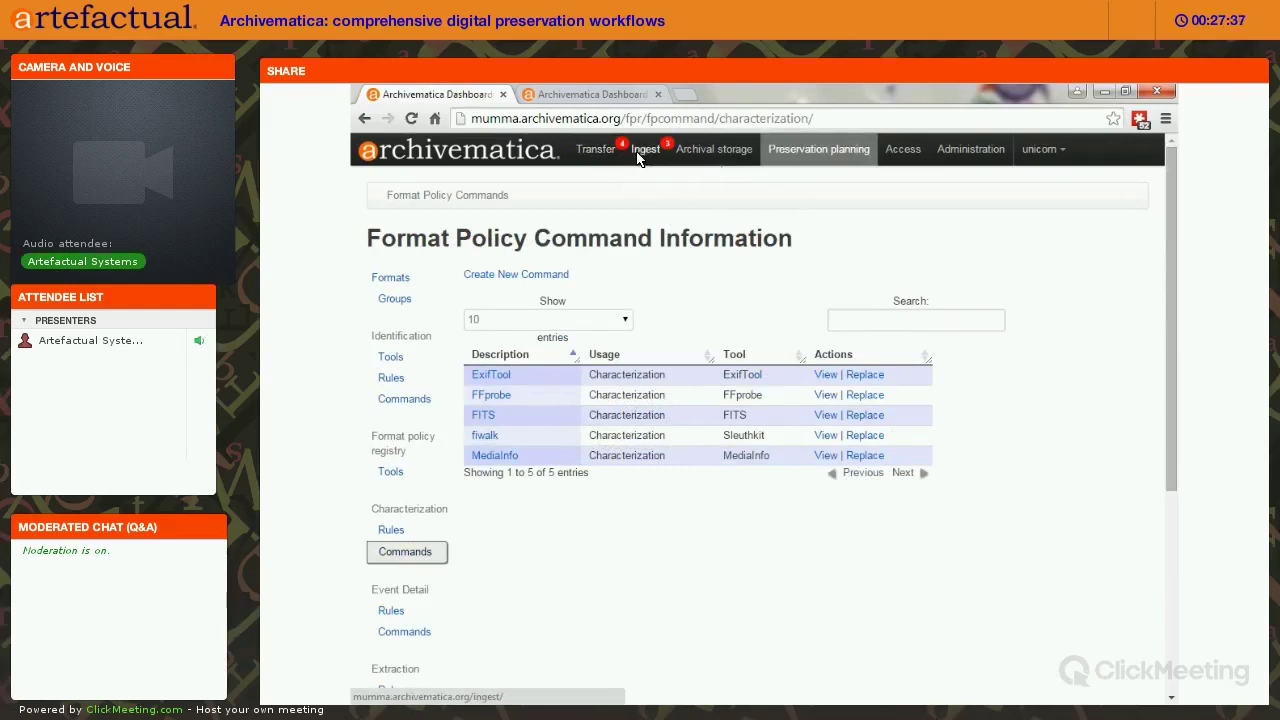
pyautogui.click(602, 155)
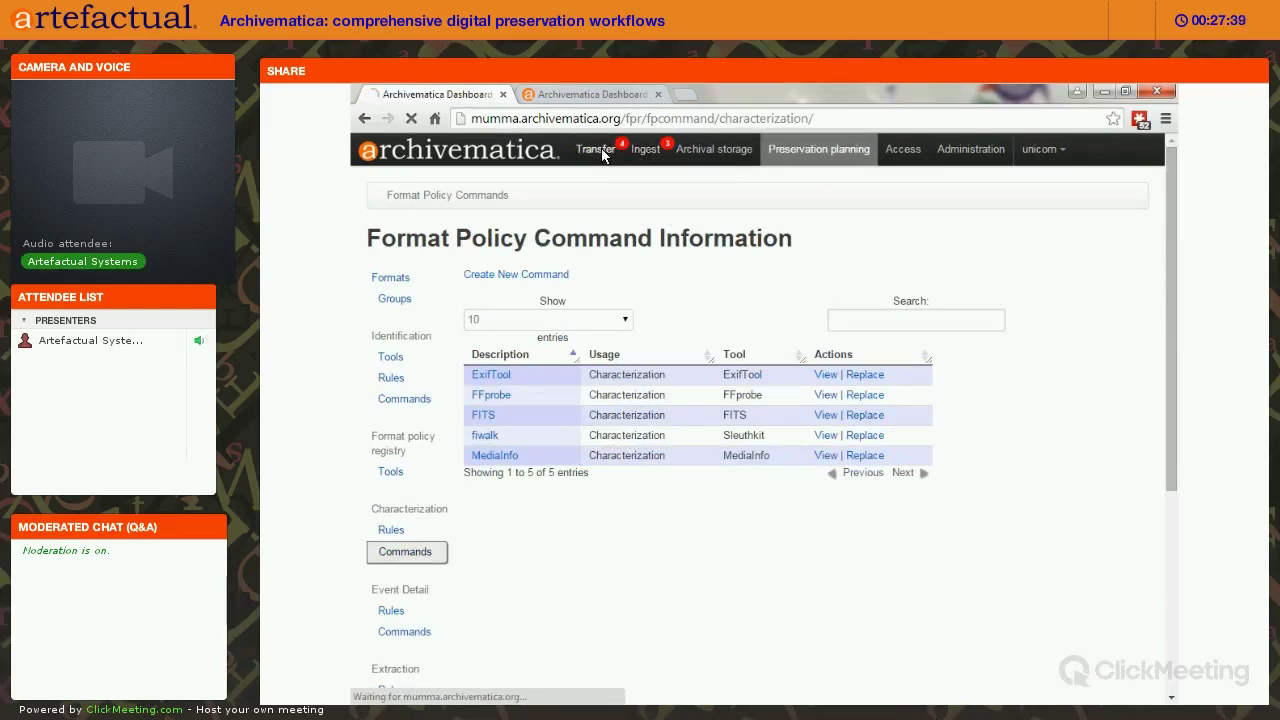
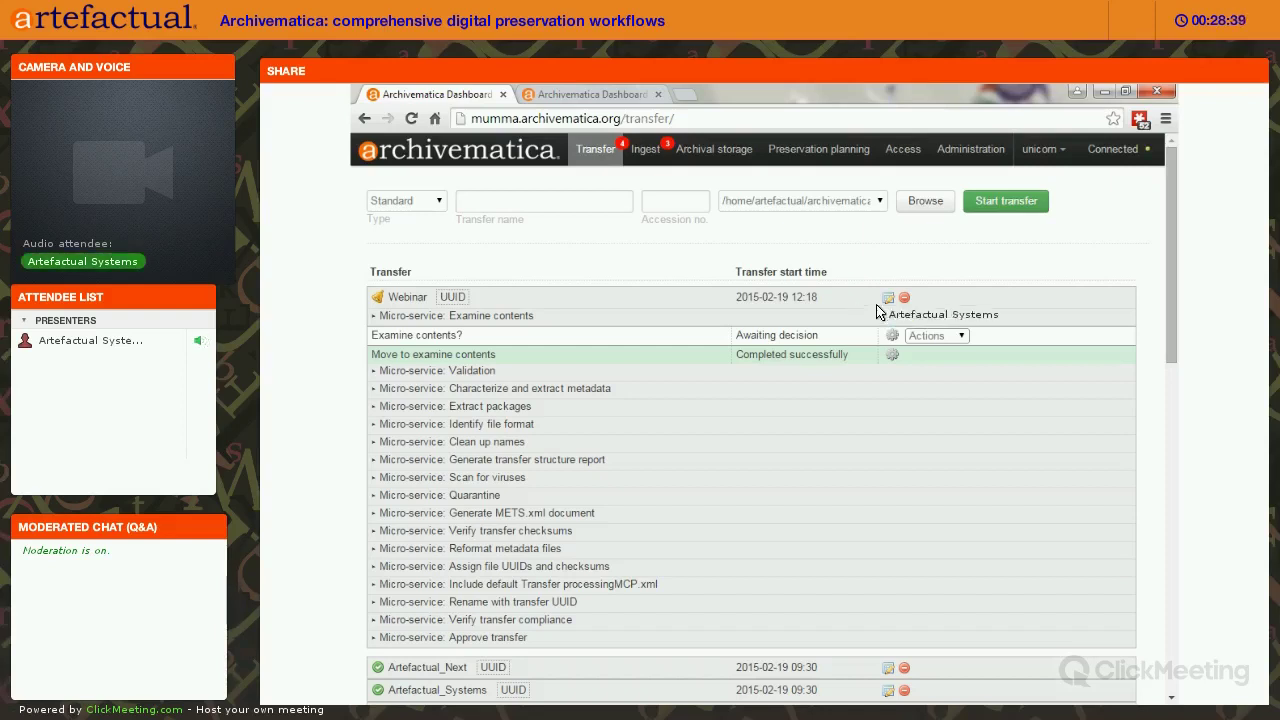
# Skip examining the Webinar transfer's contents and send the transfer to the backlog.
pyautogui.click(930, 337)
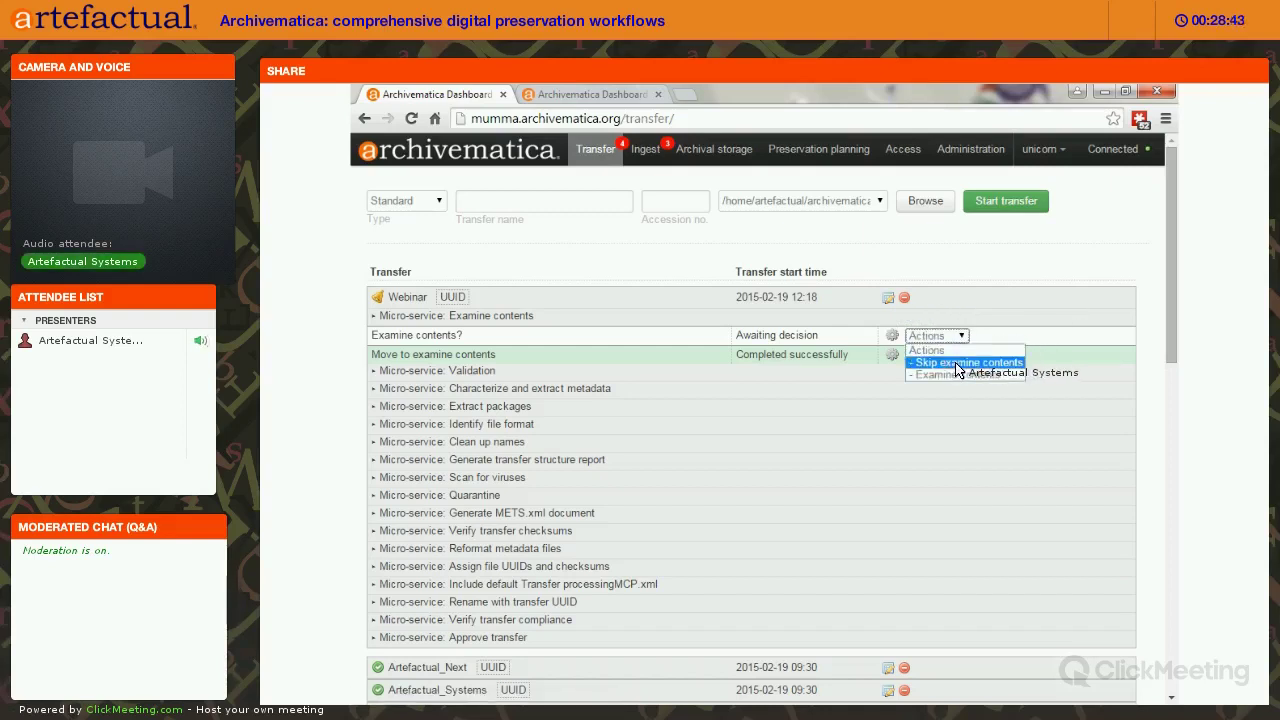
pyautogui.click(955, 364)
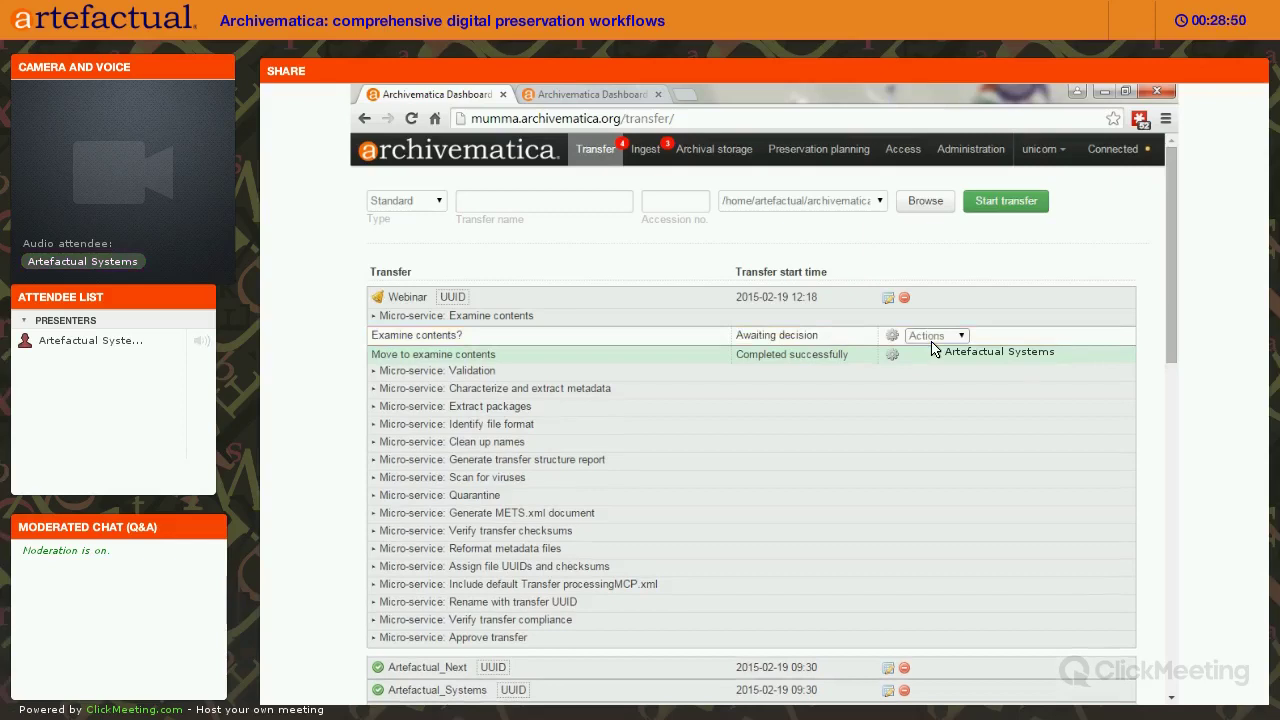
pyautogui.click(940, 336)
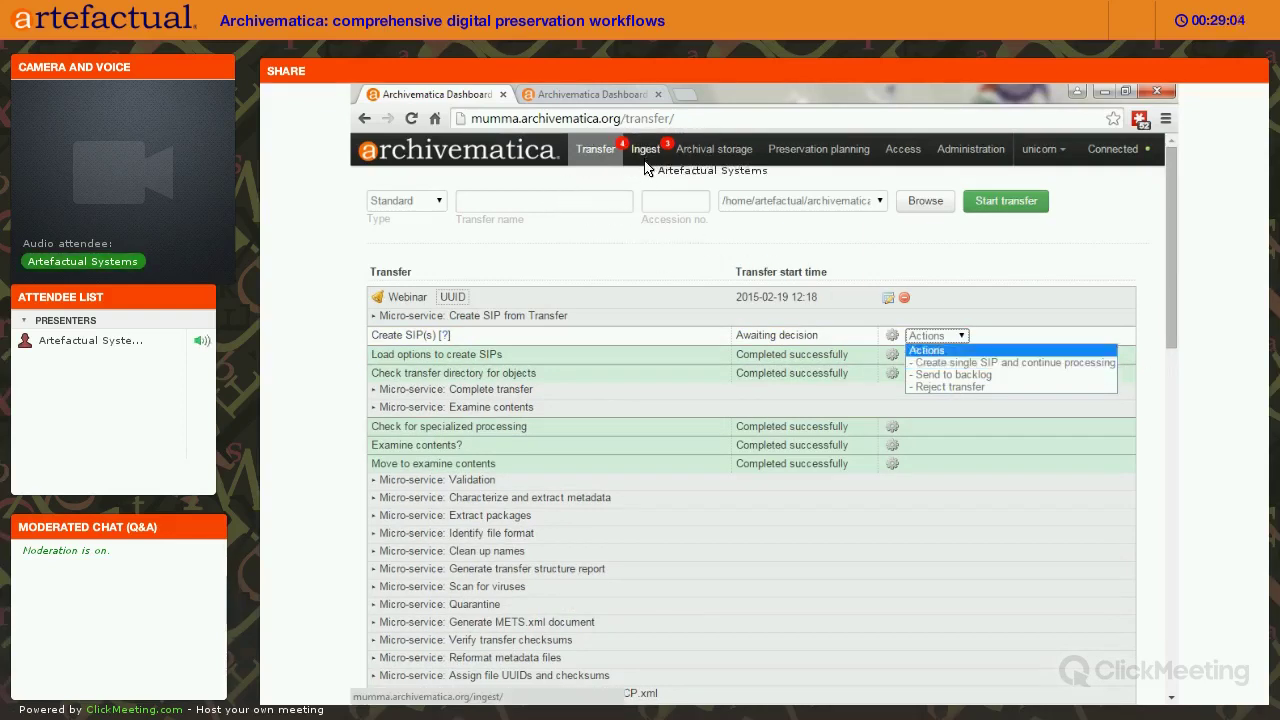
pyautogui.click(977, 377)
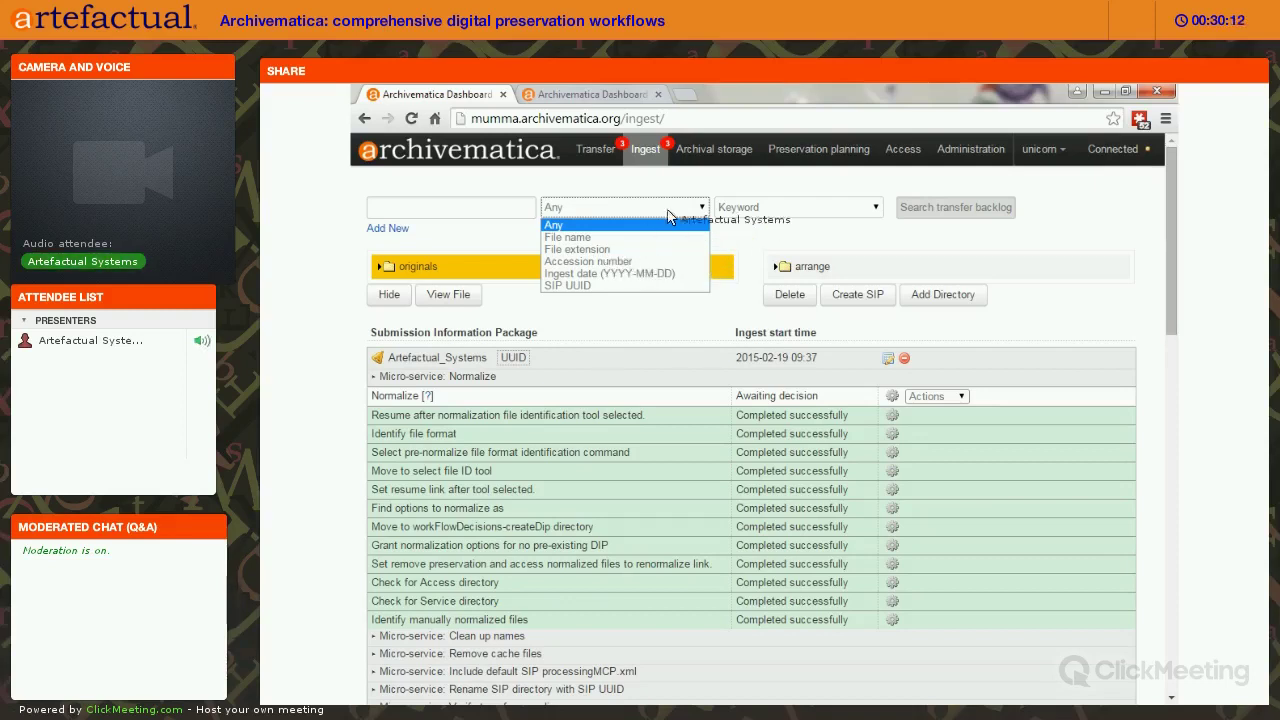
# Review the field and match-type options of the ingest backlog search, and add and remove a second search criterion.
pyautogui.click(731, 207)
pyautogui.click(731, 207)
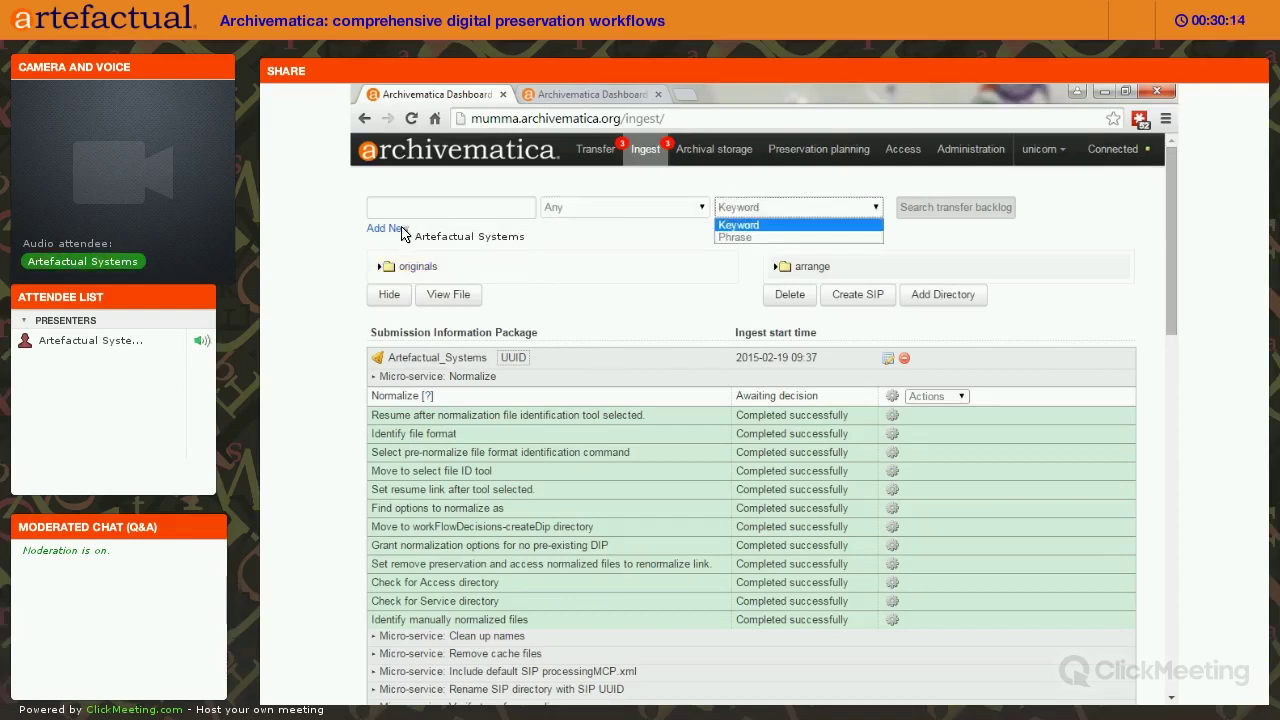
pyautogui.click(381, 246)
pyautogui.moveTo(381, 246); pyautogui.dragTo(971, 265)
pyautogui.click(419, 236)
pyautogui.click(969, 259)
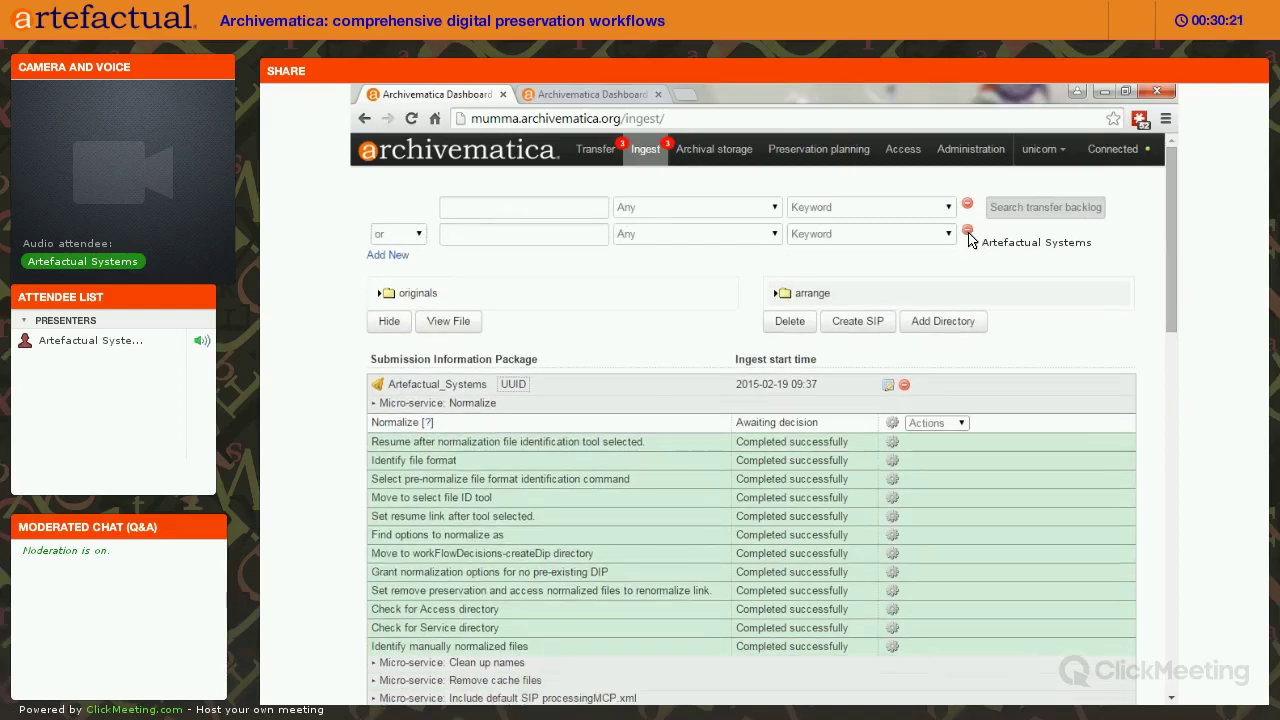
pyautogui.click(968, 233)
# Search the transfer backlog for "*" in any field by keyword and expand the originals folder.
pyautogui.moveTo(383, 230); pyautogui.dragTo(383, 205)
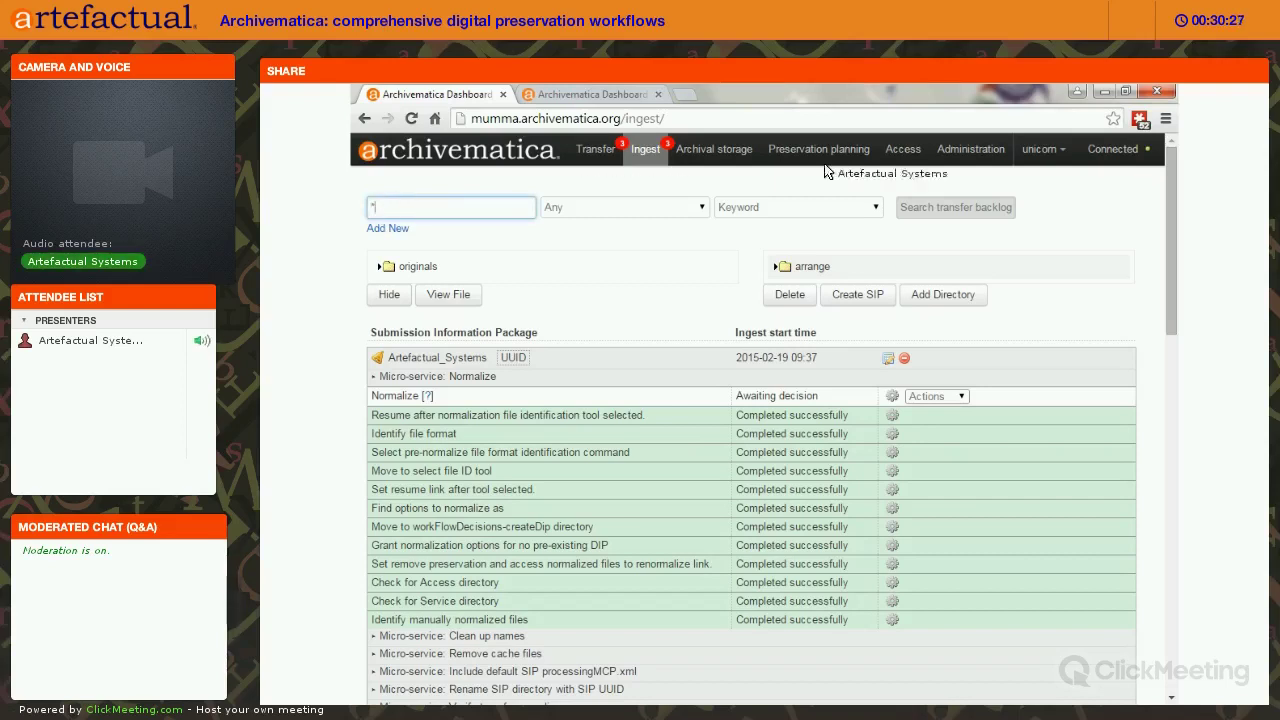
pyautogui.click(981, 219)
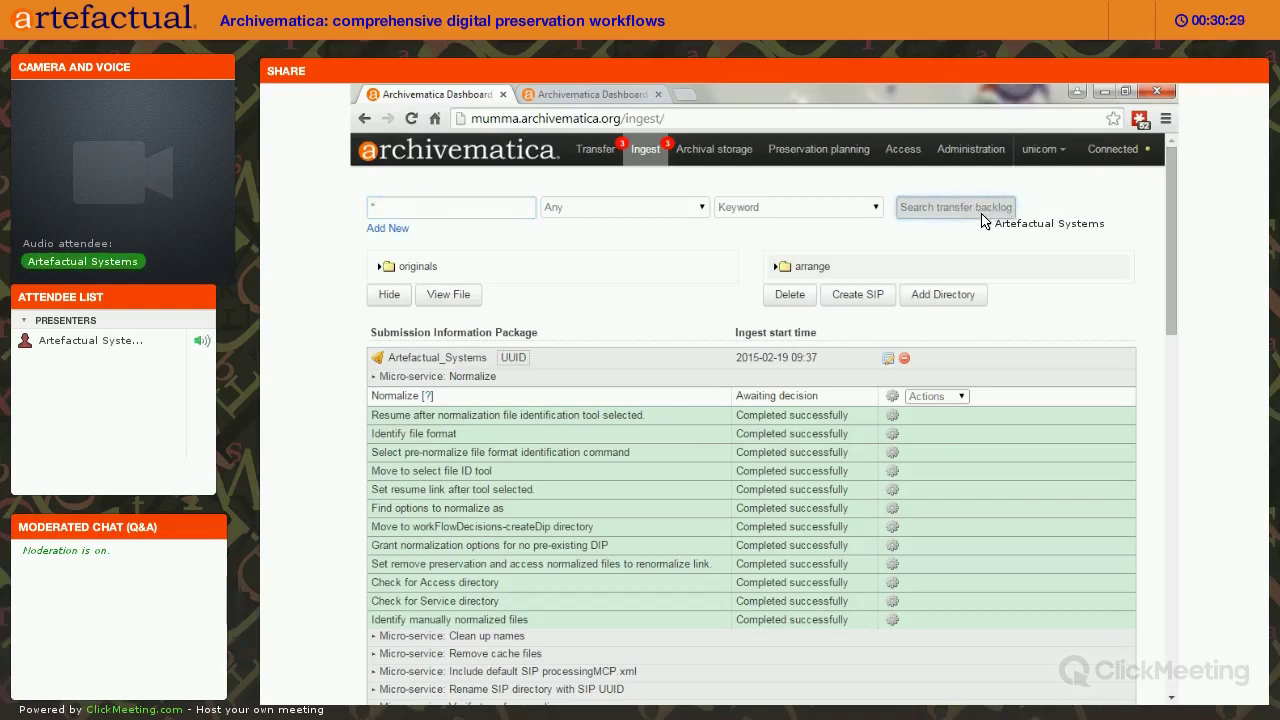
pyautogui.click(388, 268)
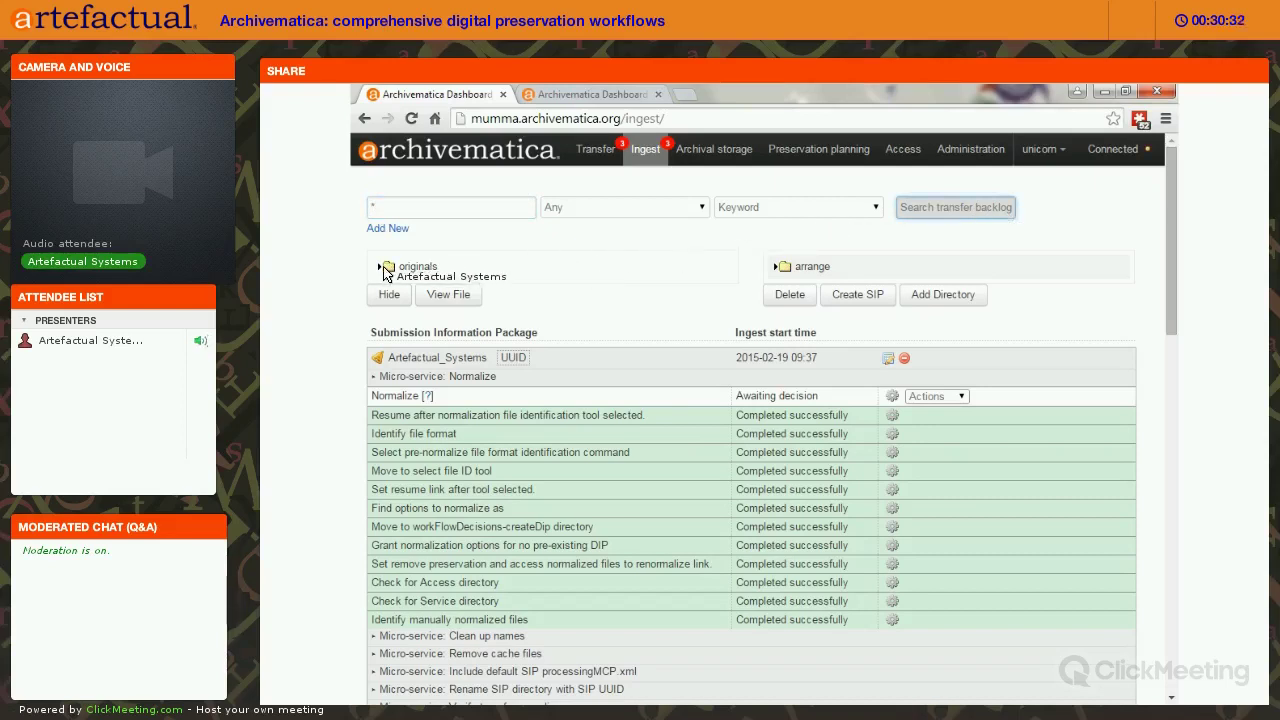
pyautogui.click(990, 210)
pyautogui.click(393, 295)
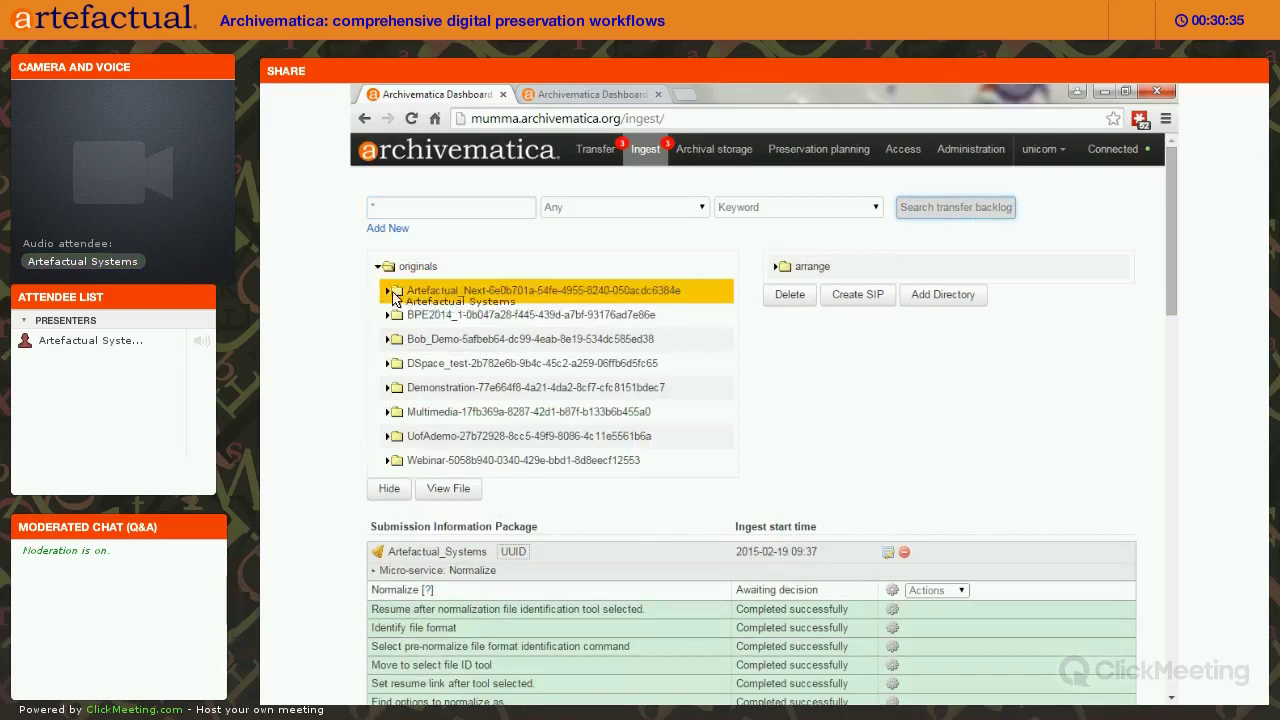
pyautogui.click(390, 271)
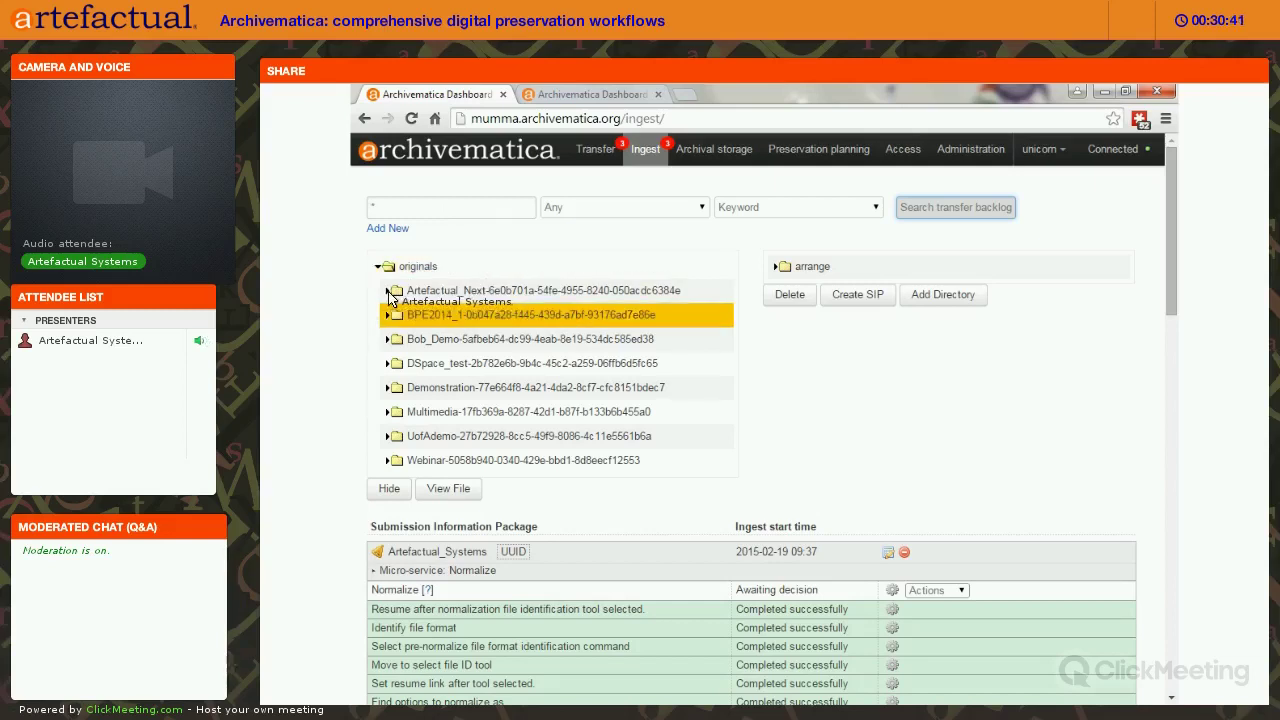
# Expand the Webinar and Multimedia transfers under originals and look through the files in Webinar's objects folder.
pyautogui.moveTo(447, 467); pyautogui.dragTo(409, 470)
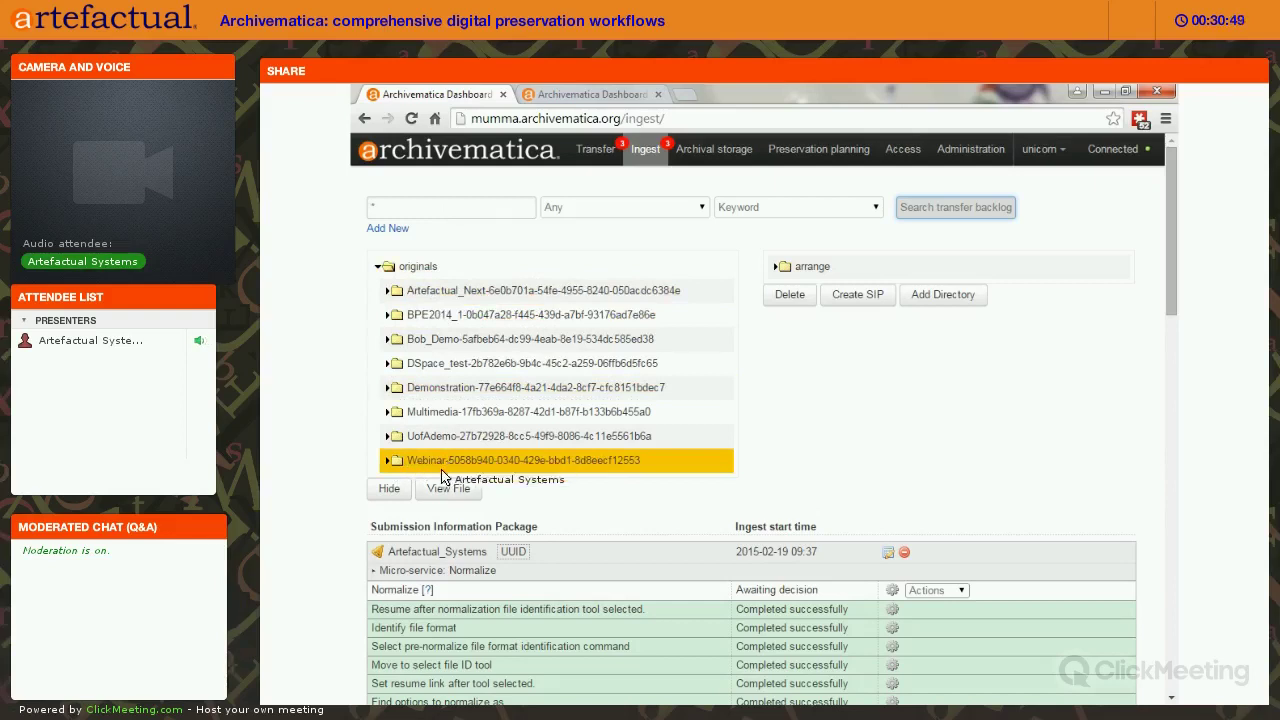
pyautogui.click(402, 340)
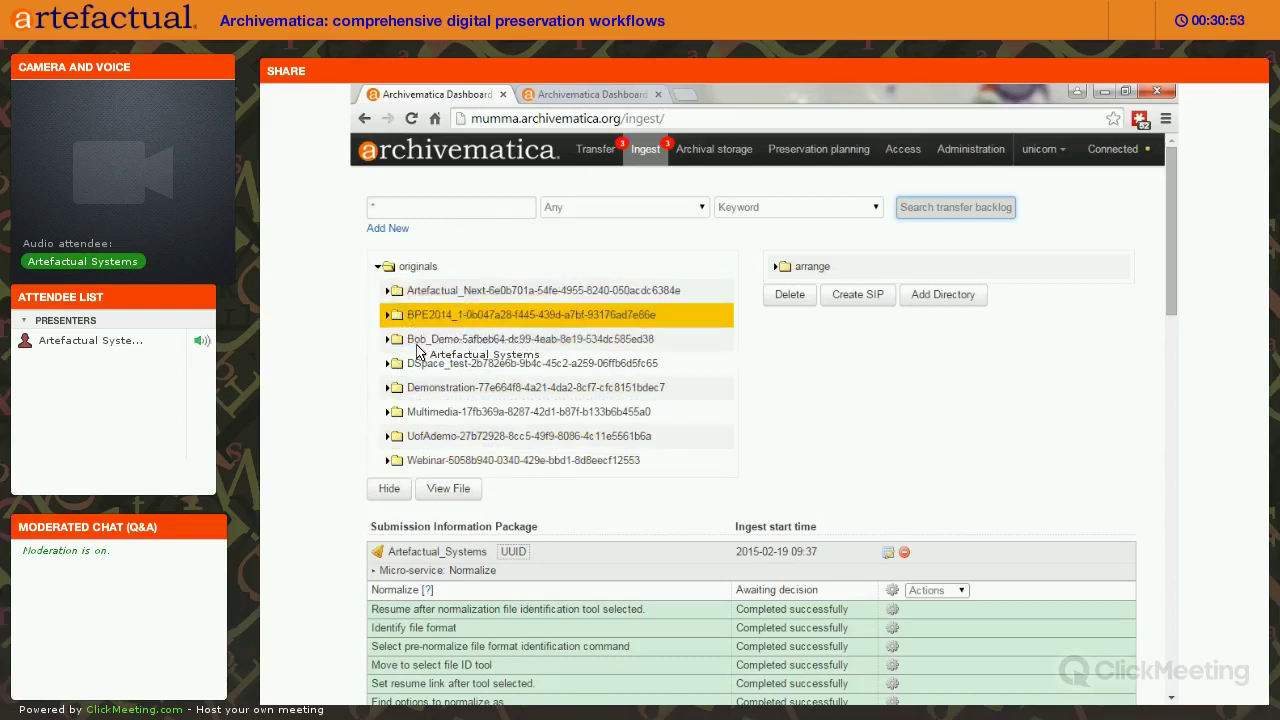
pyautogui.click(388, 461)
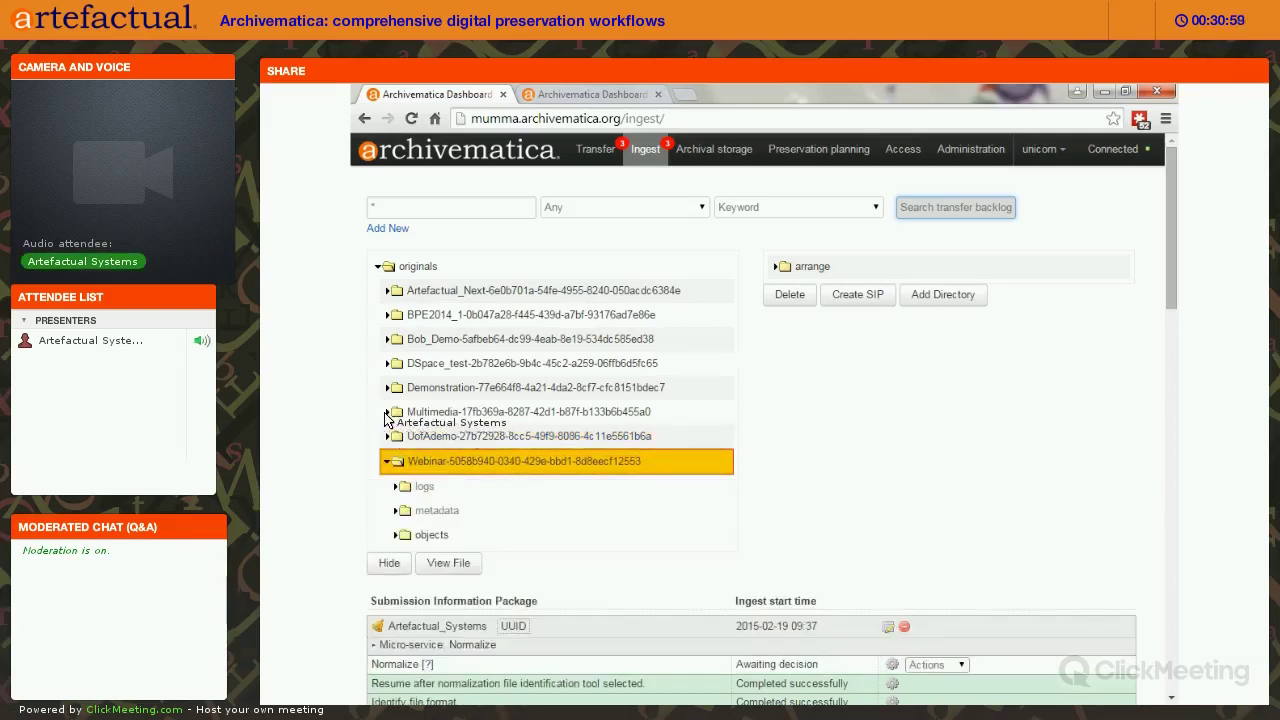
pyautogui.moveTo(391, 421); pyautogui.dragTo(440, 486)
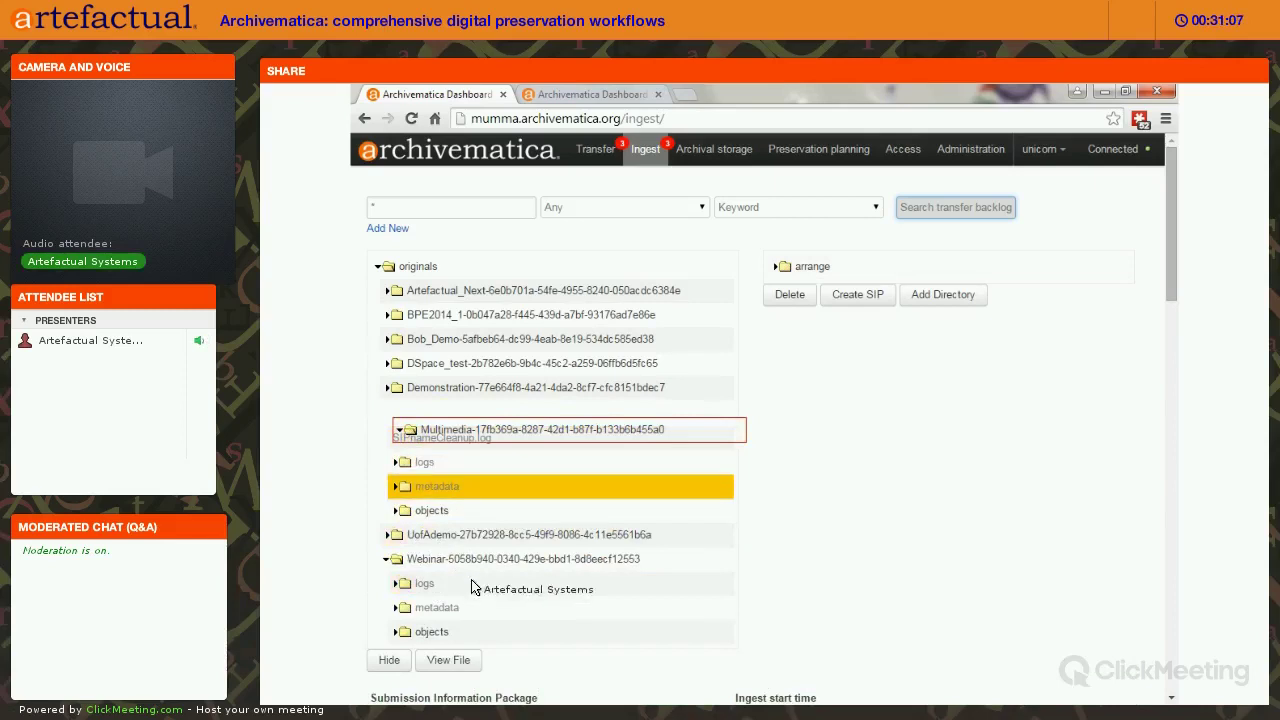
pyautogui.click(398, 636)
pyautogui.scroll(-1, 400, 630)
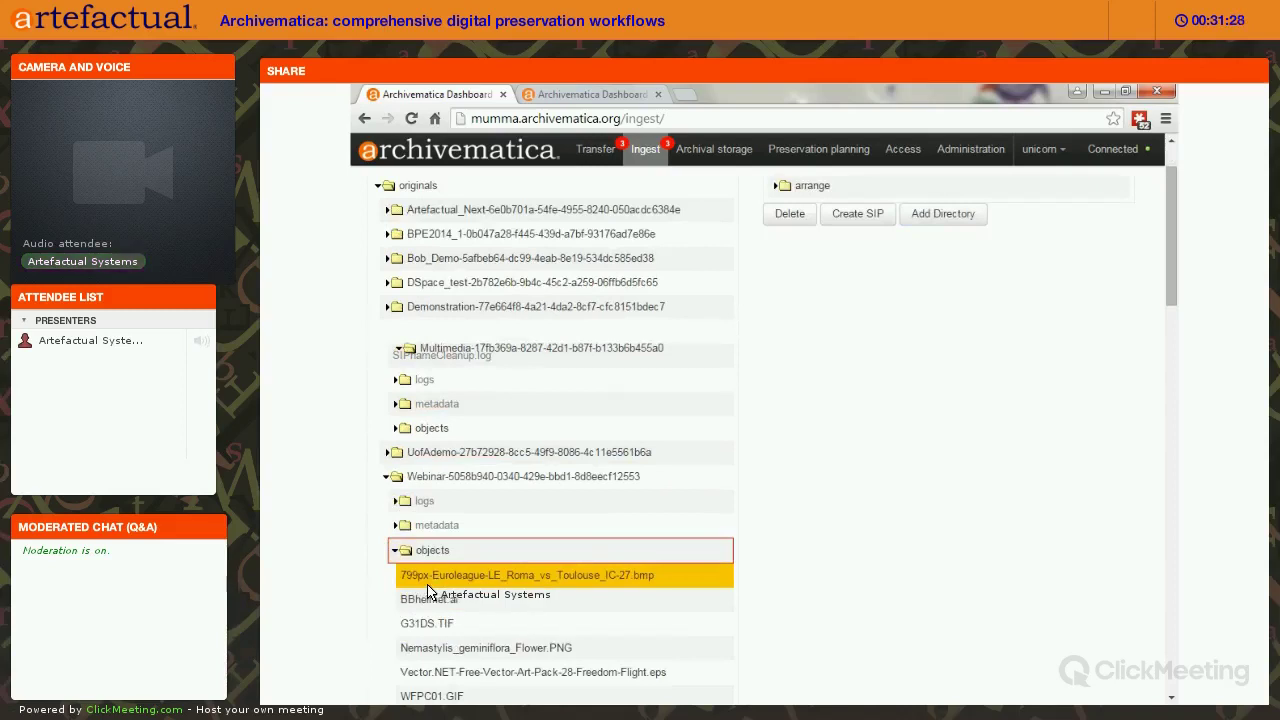
pyautogui.scroll(-2, 428, 591)
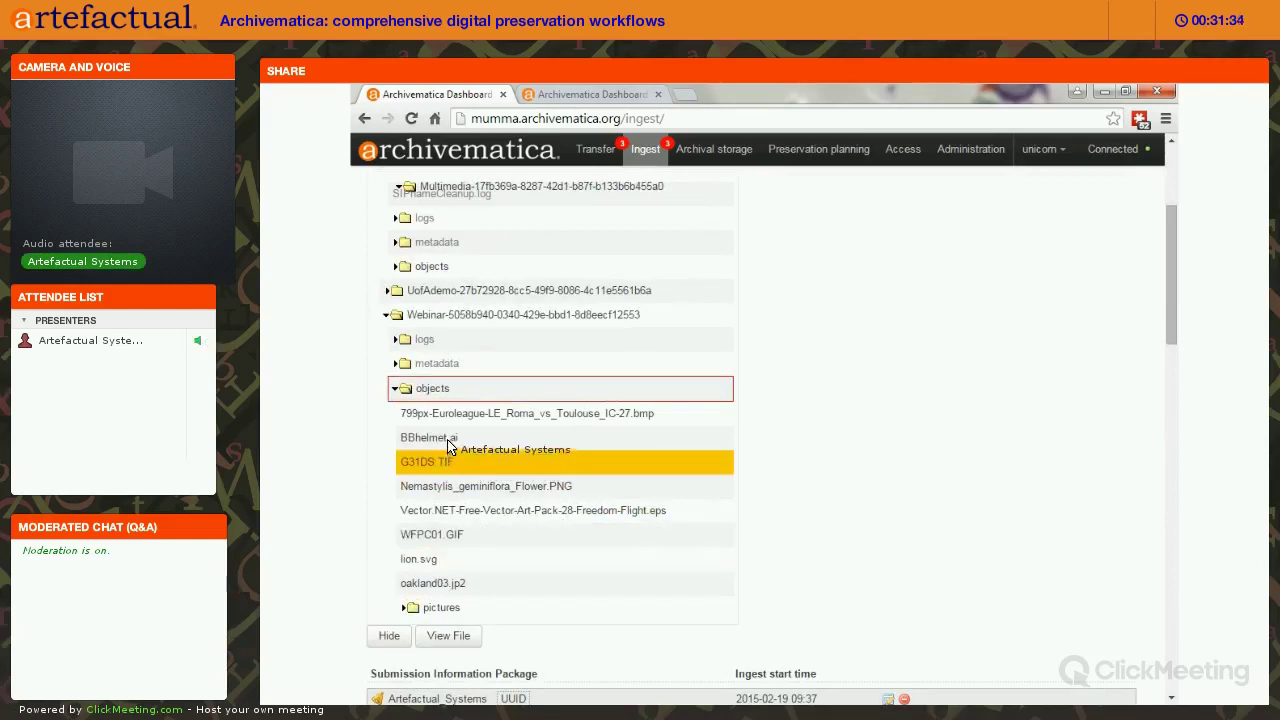
# View the file Nemastylis_geminiflora_Flower.PNG from Webinar's objects folder and return to the ingest page.
pyautogui.click(437, 490)
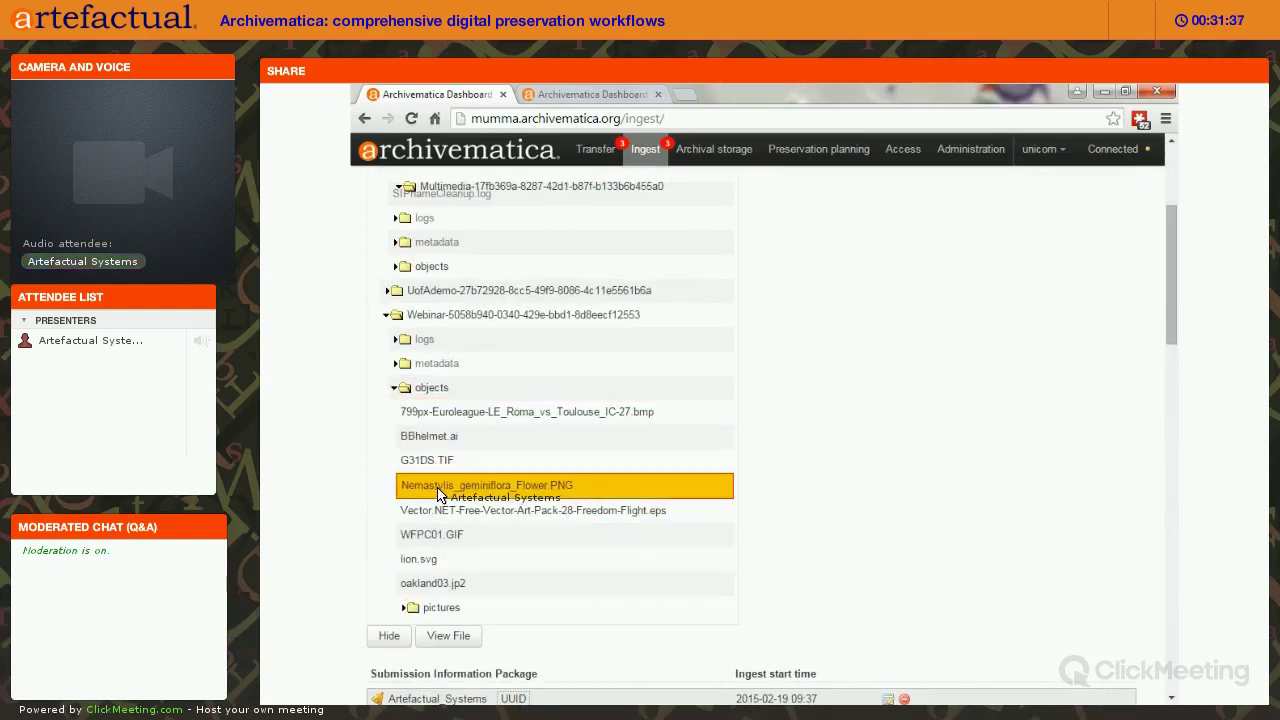
pyautogui.click(448, 636)
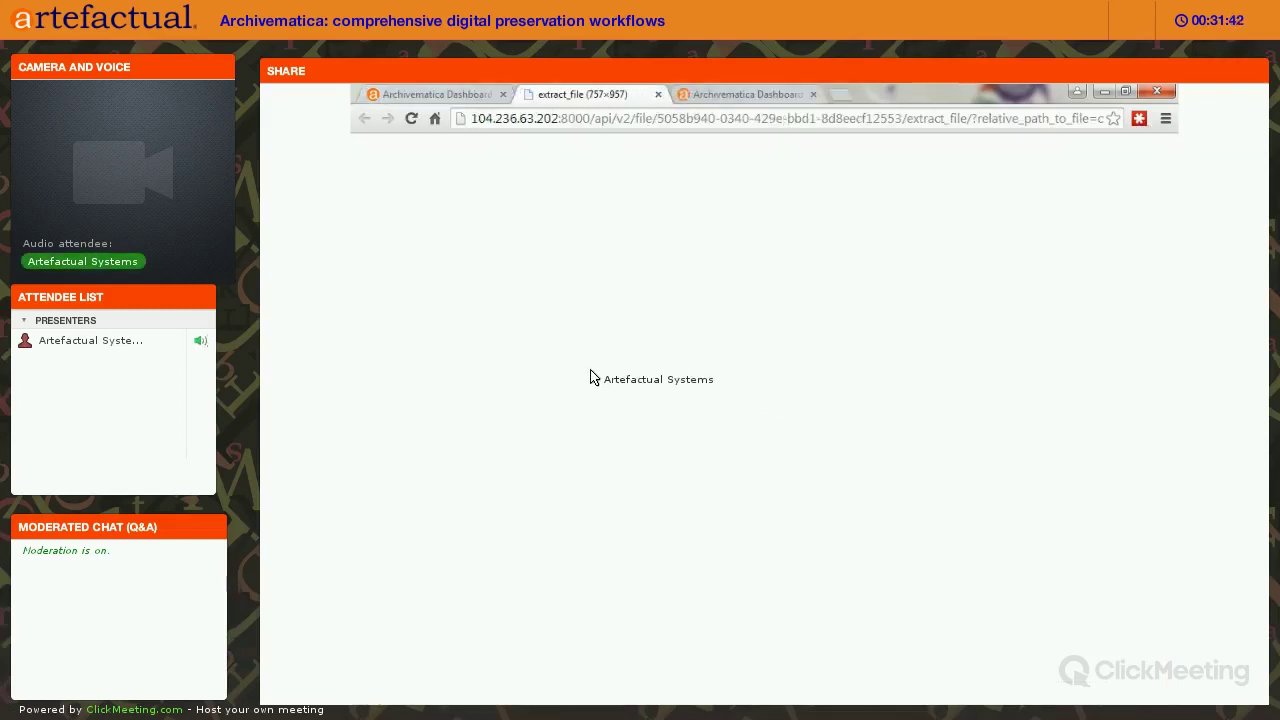
pyautogui.click(433, 96)
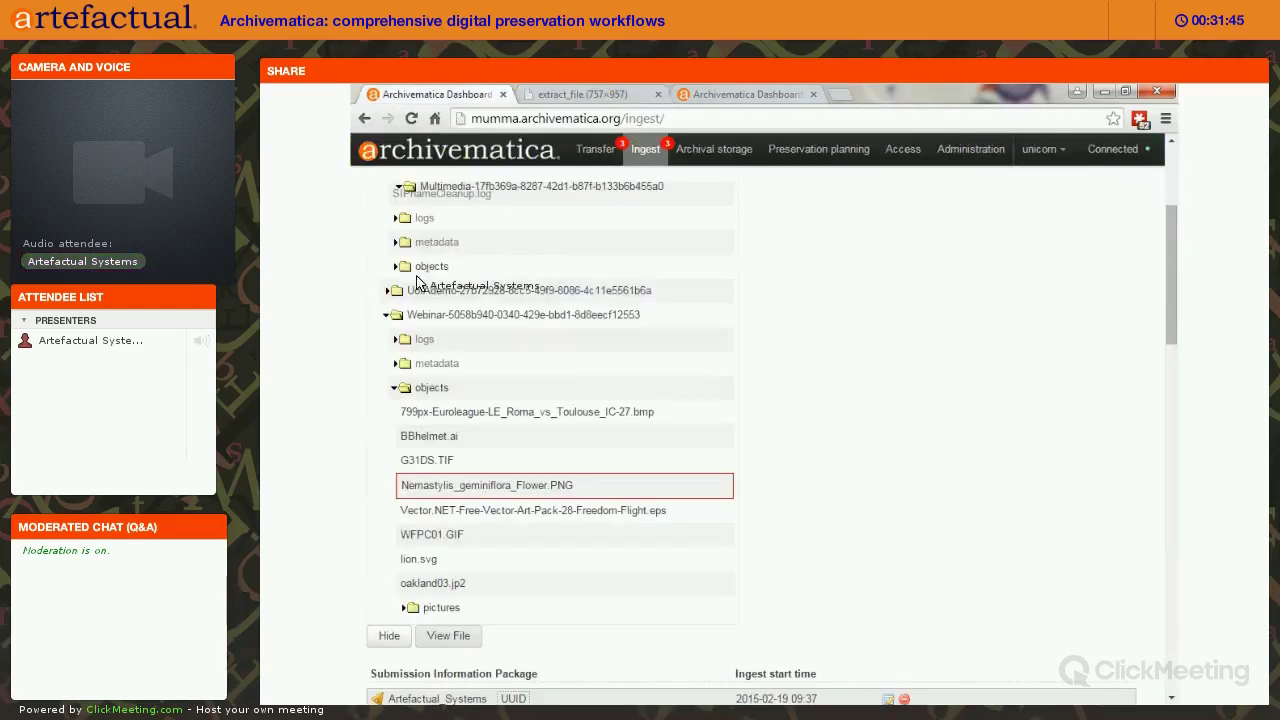
# Expand Webinar's logs folder, view fileFormatIdentification.log, and return to the ingest page.
pyautogui.click(399, 343)
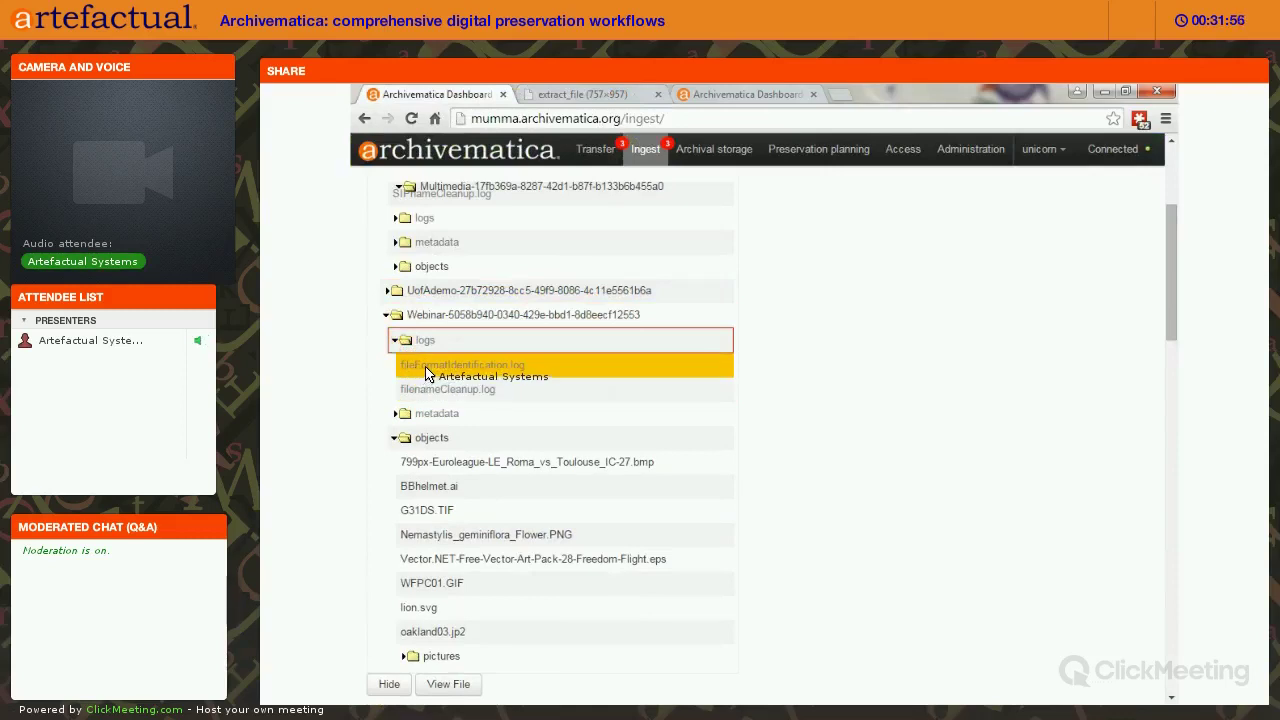
pyautogui.click(427, 372)
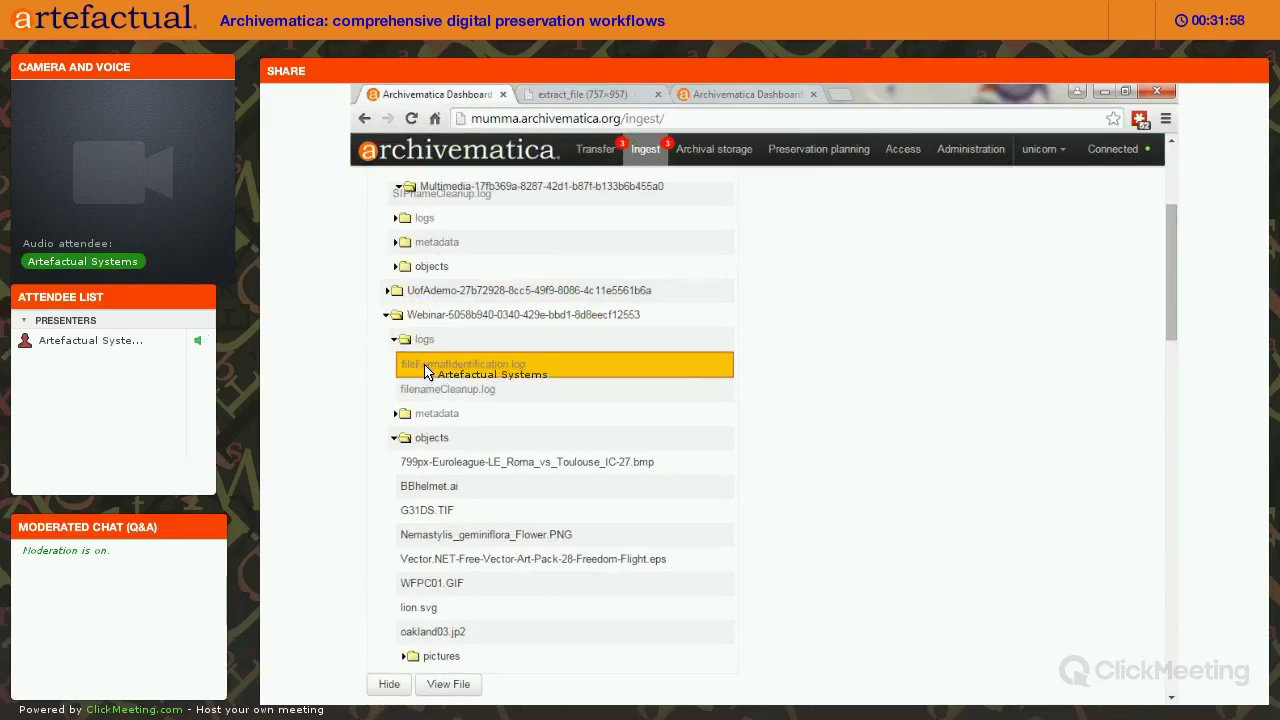
pyautogui.click(441, 686)
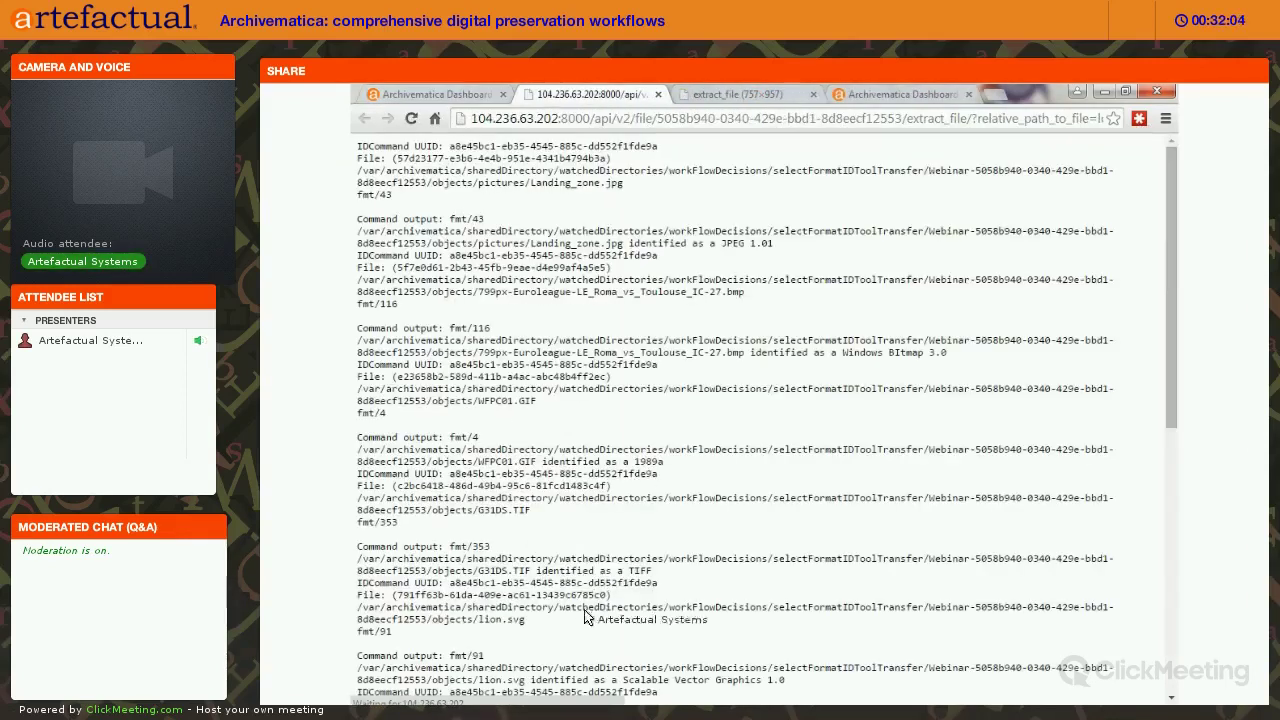
pyautogui.click(413, 96)
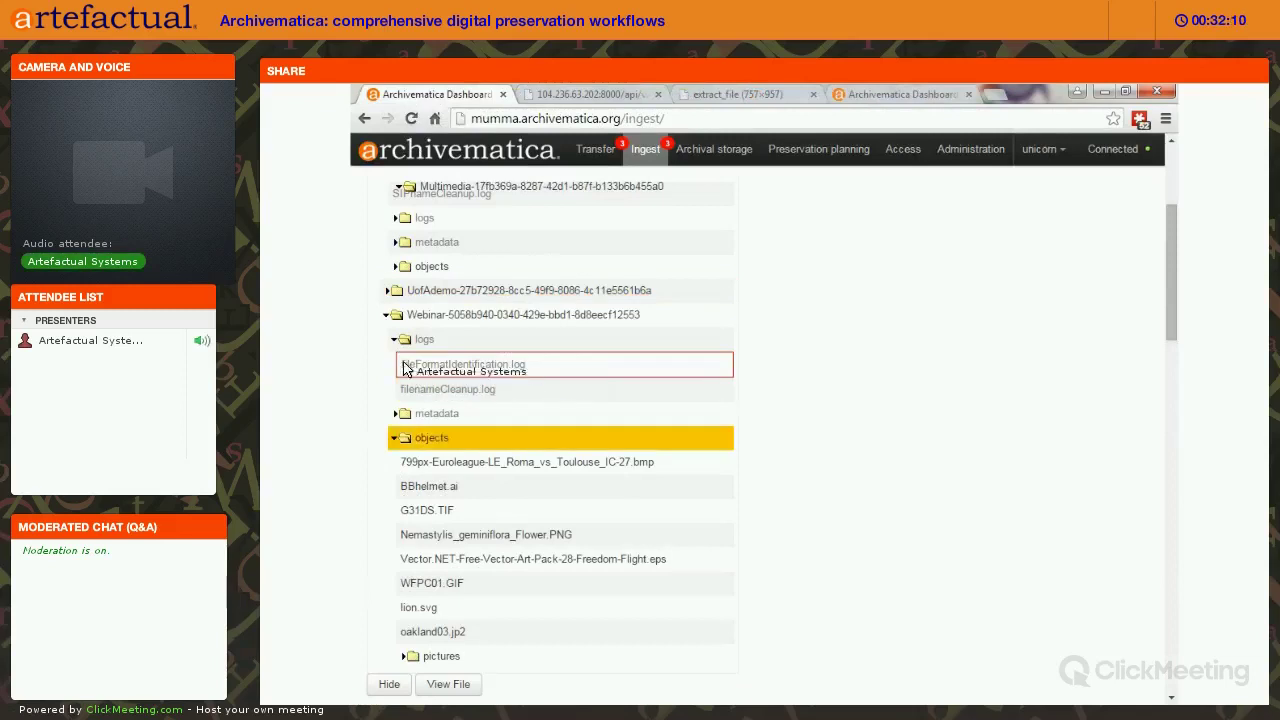
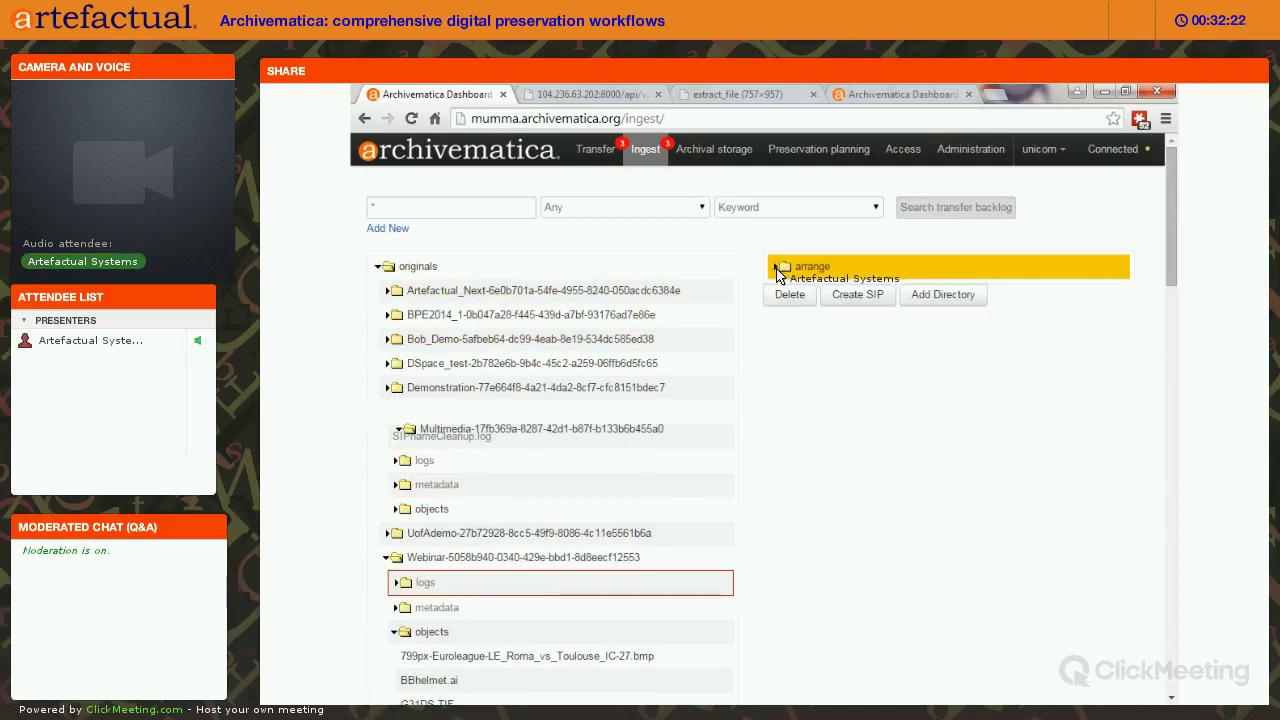
# Add a directory named "Webinar series" to the SIP arrangement and expand the arrange folder.
pyautogui.moveTo(779, 276); pyautogui.dragTo(400, 298)
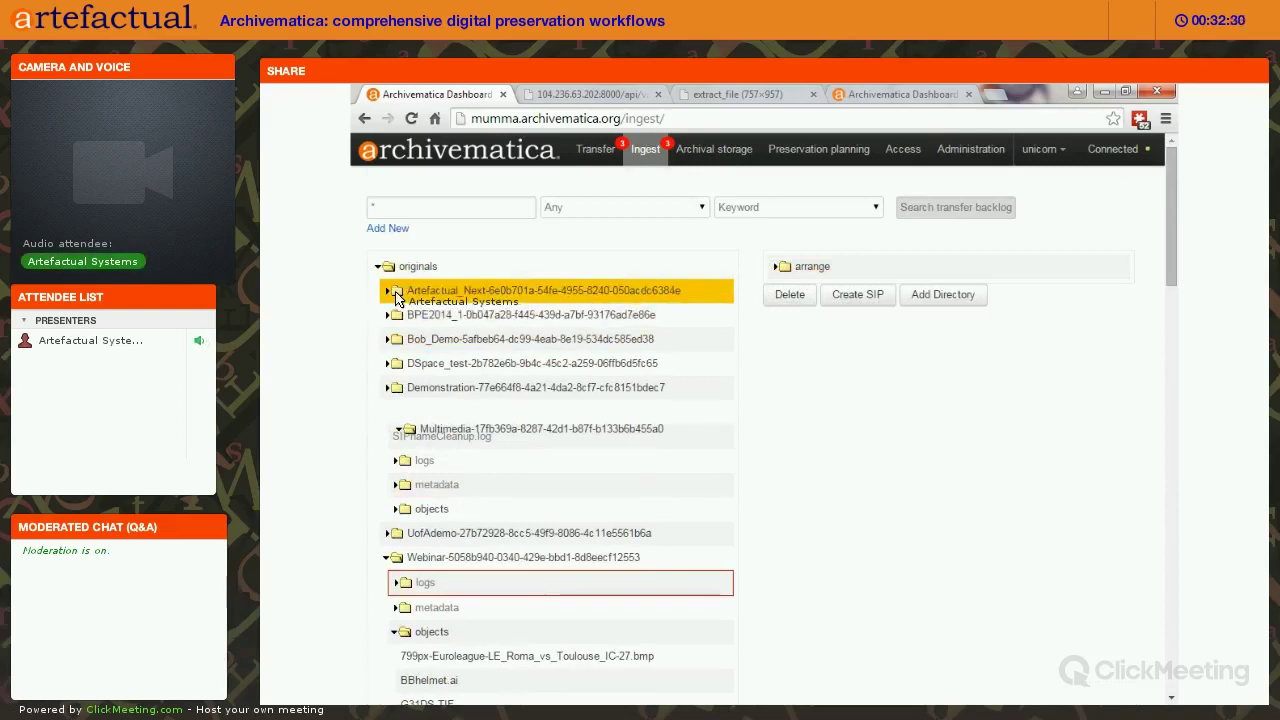
pyautogui.moveTo(397, 299); pyautogui.dragTo(933, 303)
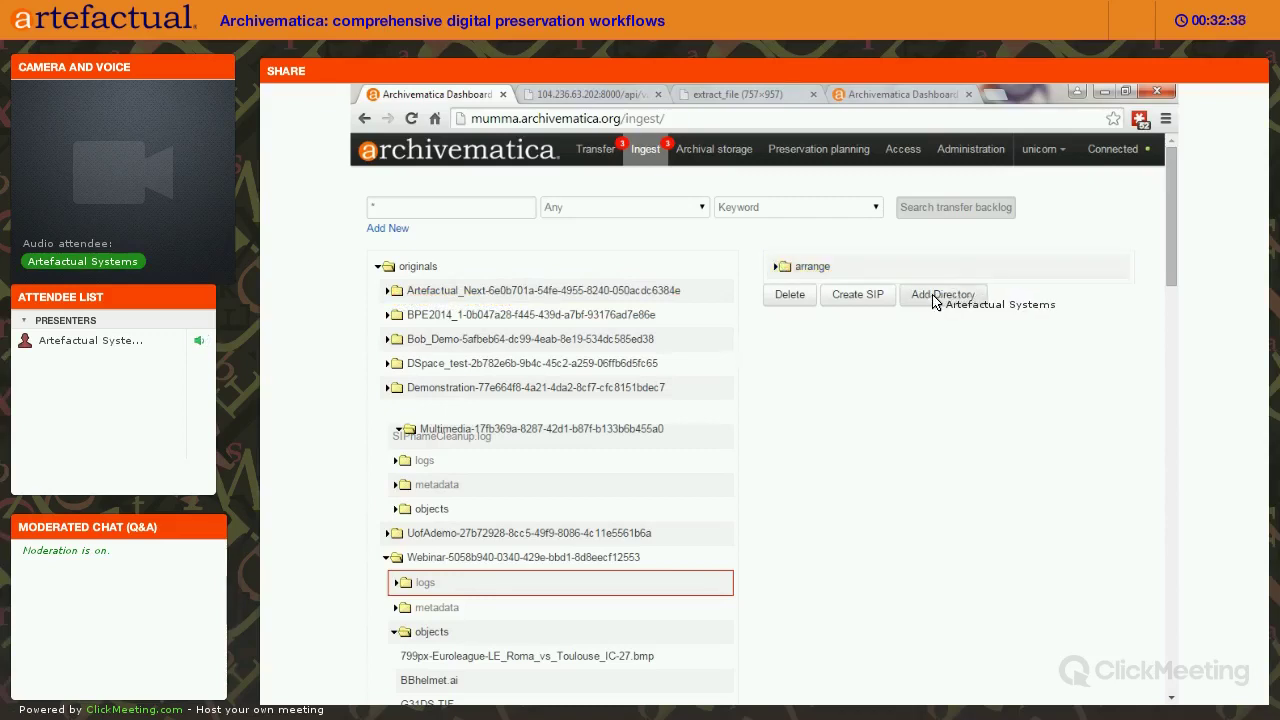
pyautogui.click(914, 298)
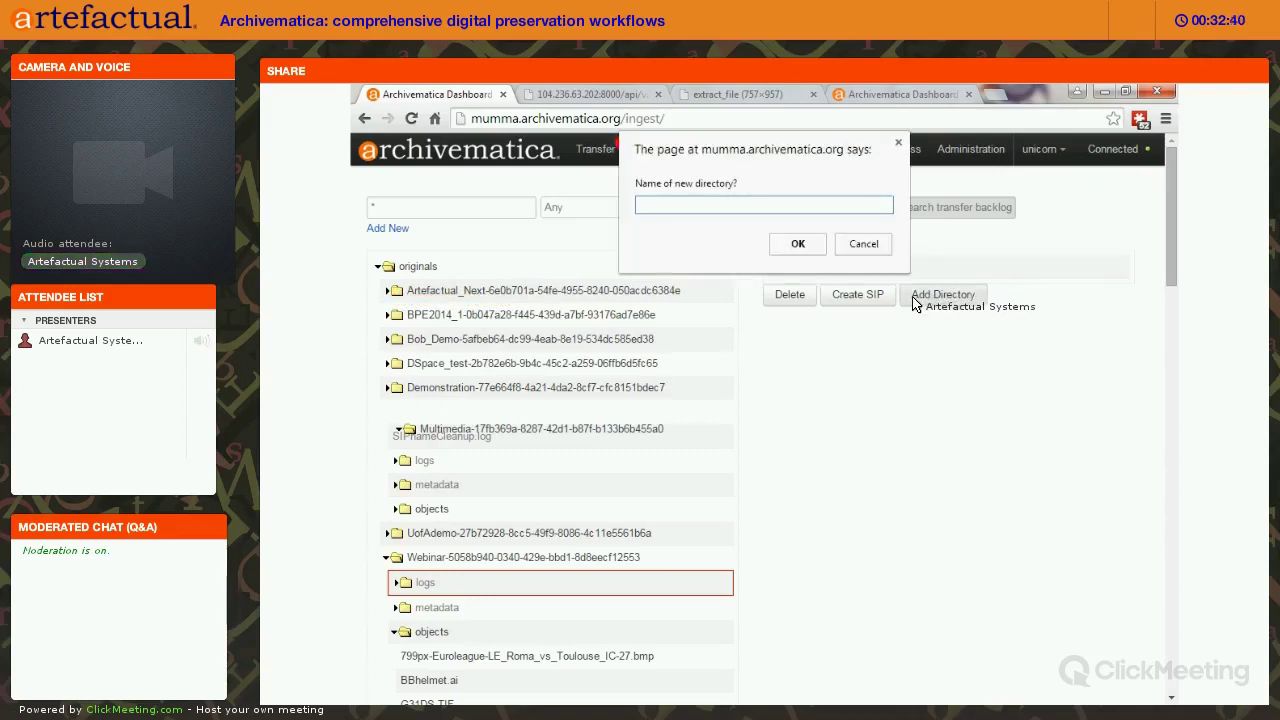
pyautogui.write('Webinar series')
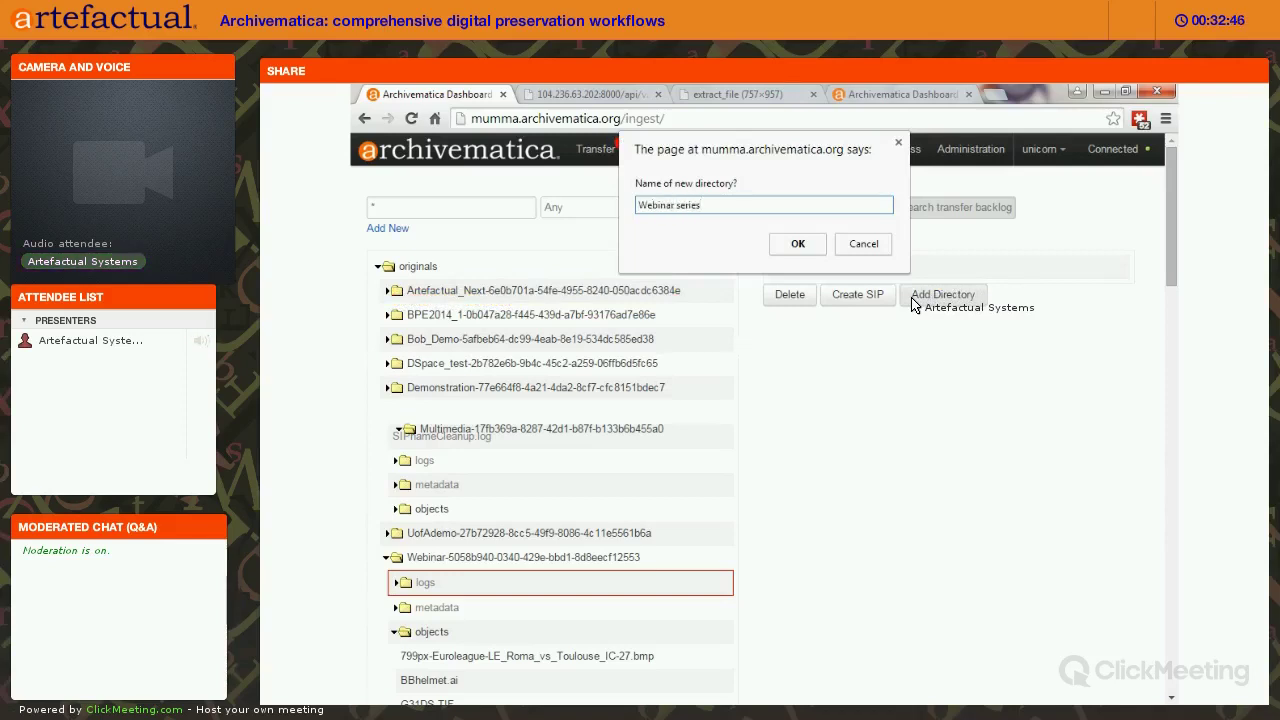
pyautogui.click(811, 250)
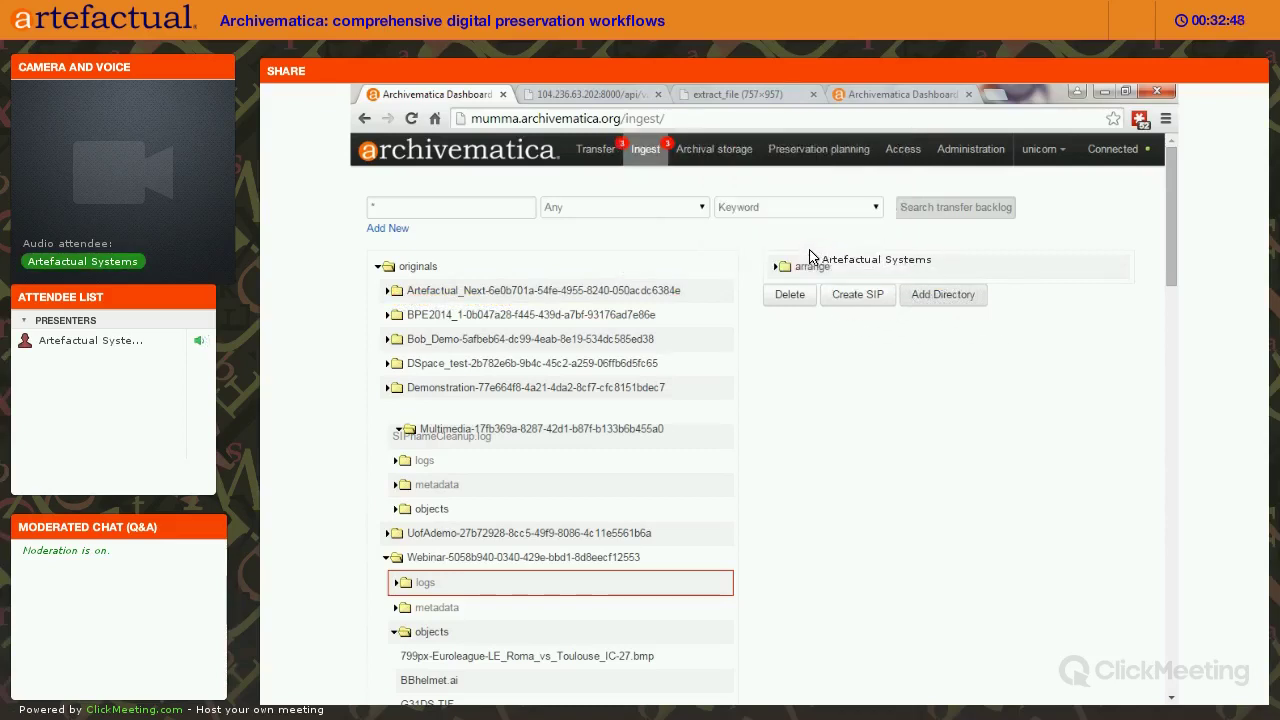
pyautogui.click(790, 267)
pyautogui.click(778, 267)
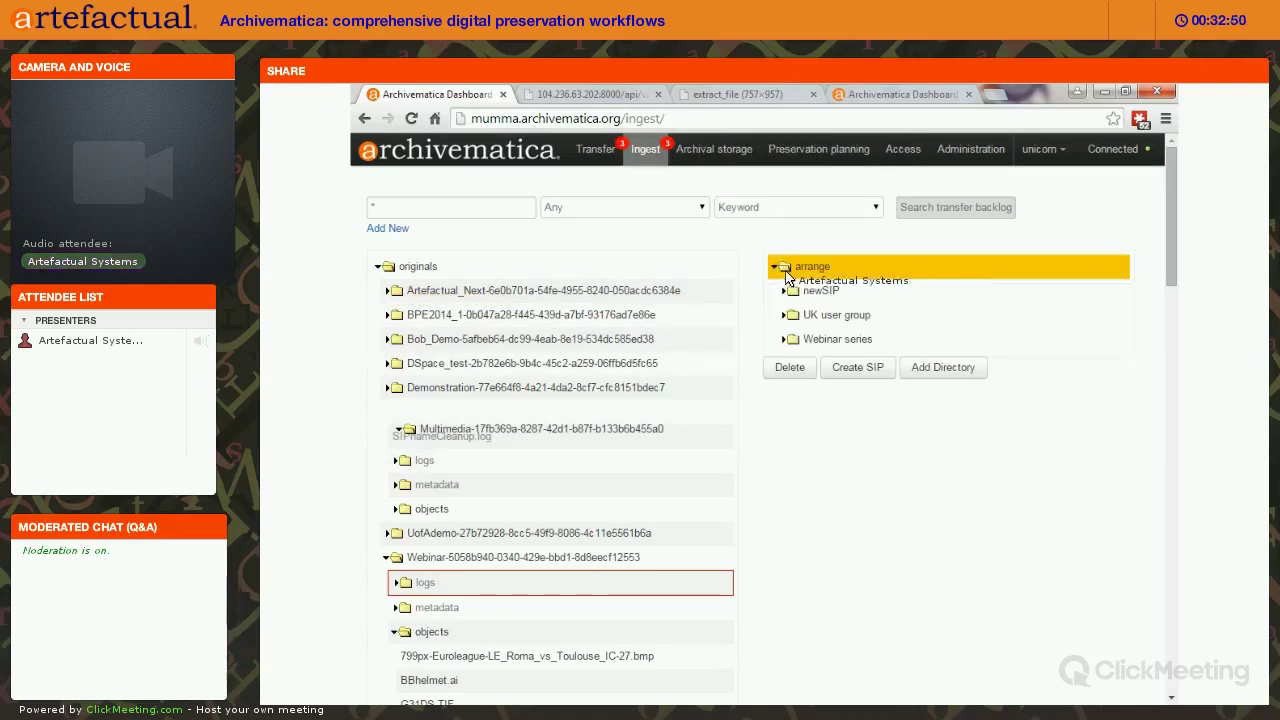
# Add the Multimedia transfer's objects folder to the Webinar series directory and expand that directory.
pyautogui.click(800, 339)
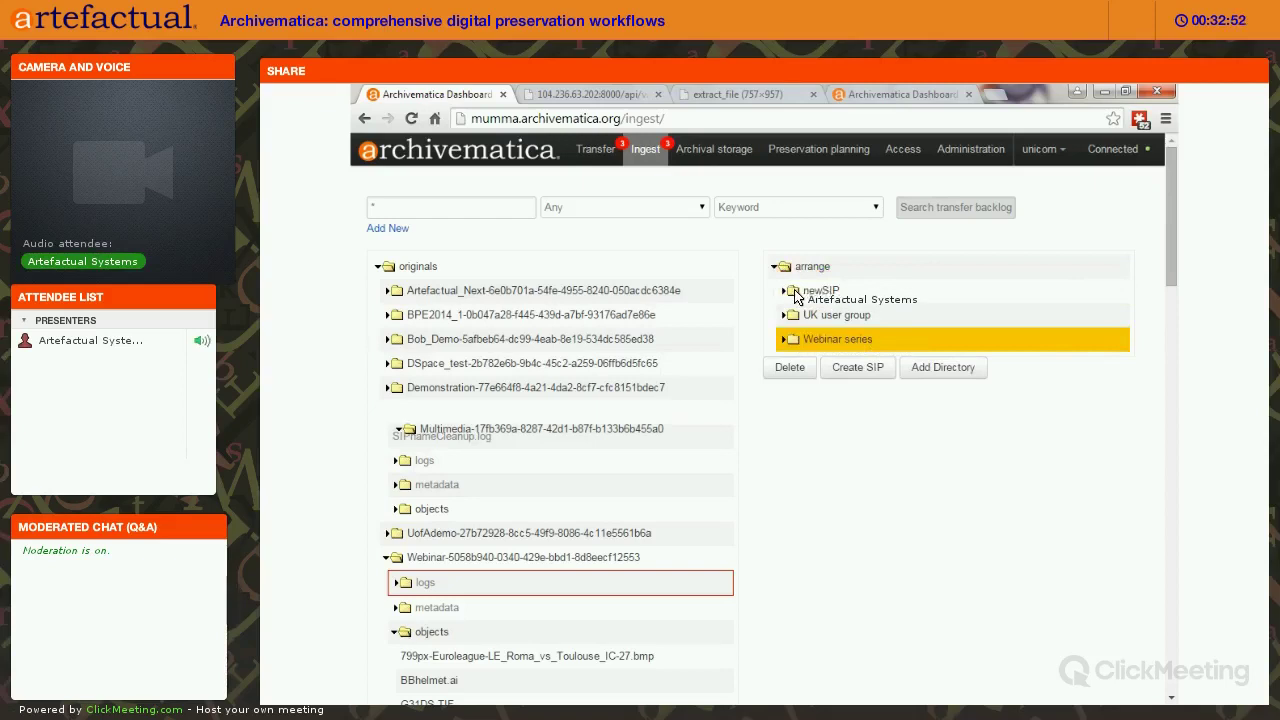
pyautogui.click(800, 291)
pyautogui.click(820, 318)
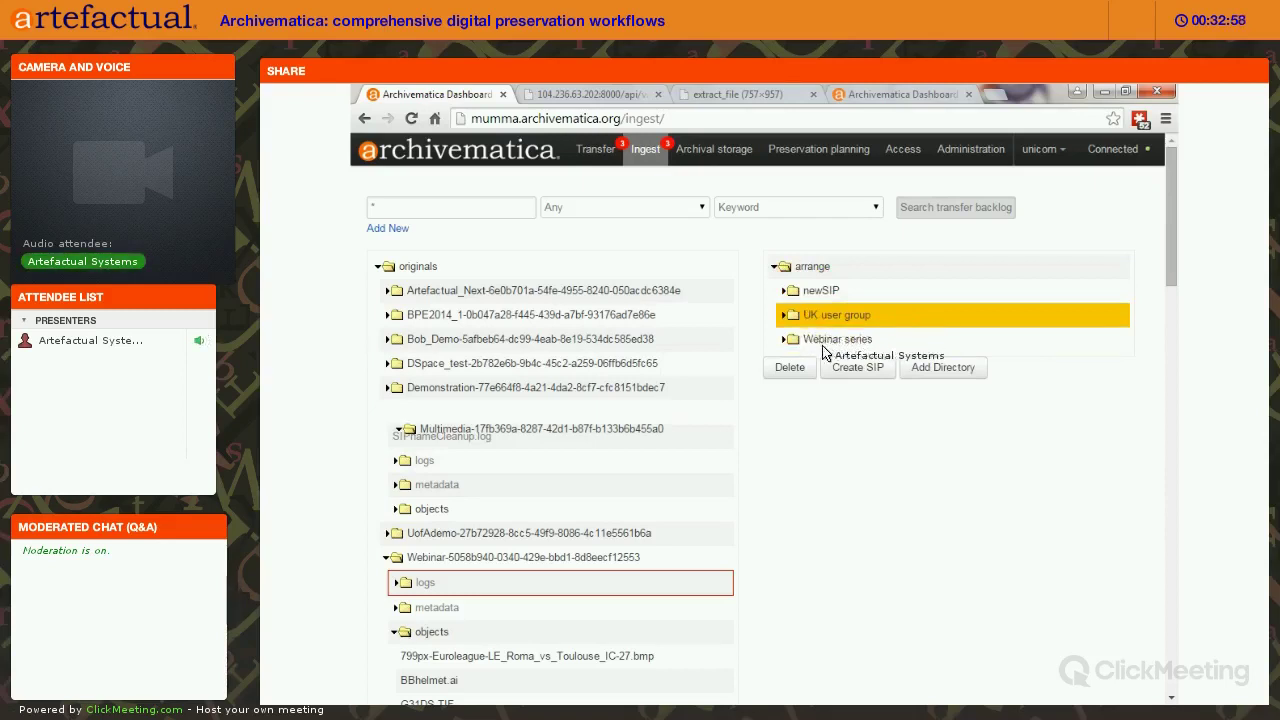
pyautogui.click(824, 343)
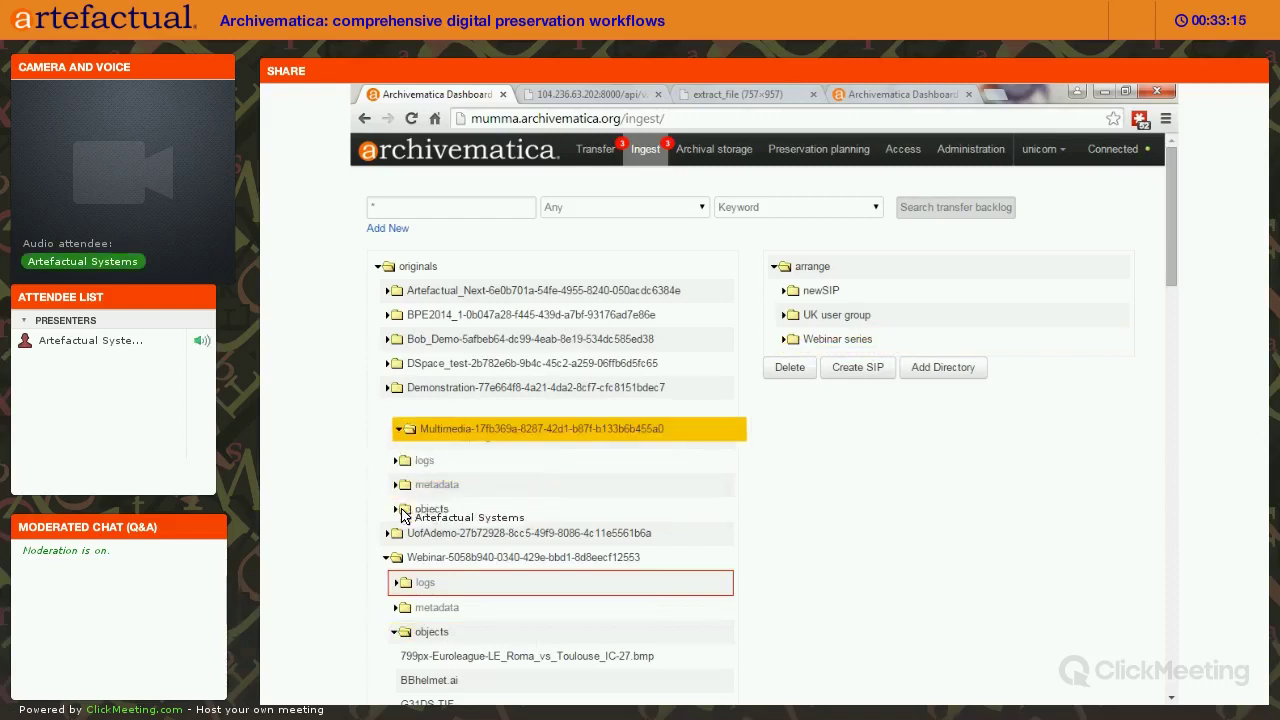
pyautogui.moveTo(492, 490); pyautogui.dragTo(796, 344)
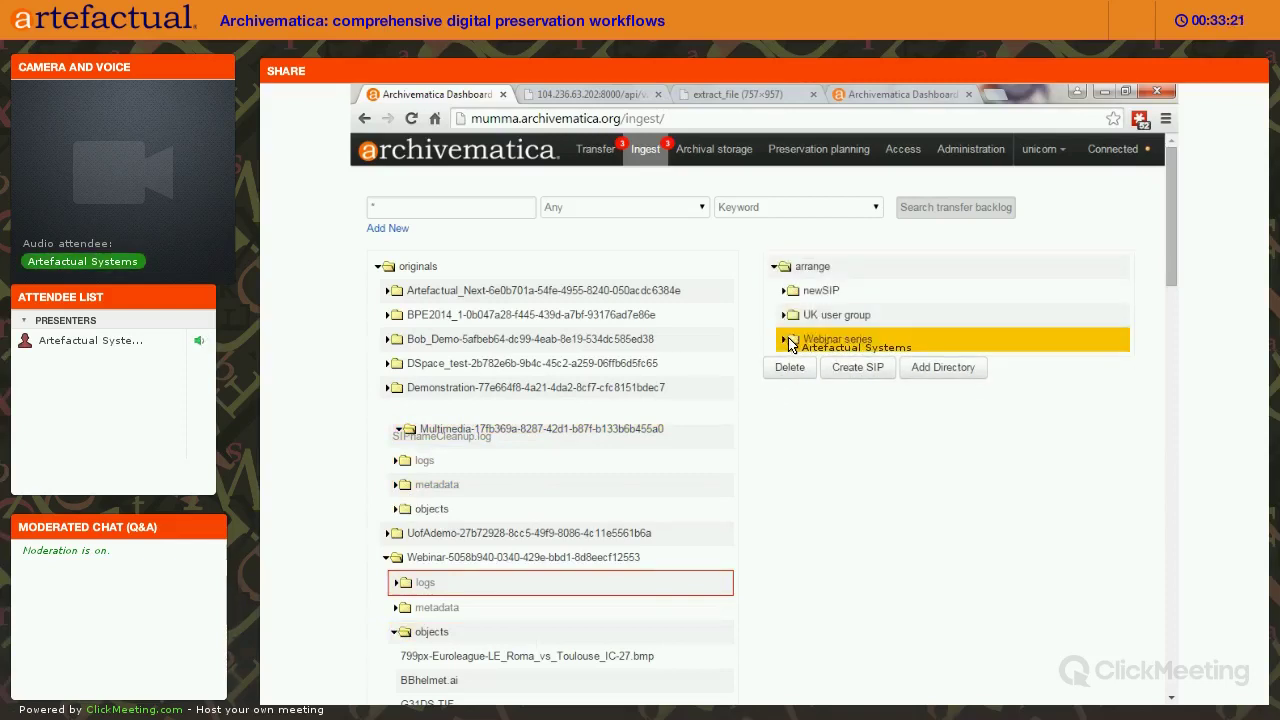
pyautogui.click(785, 343)
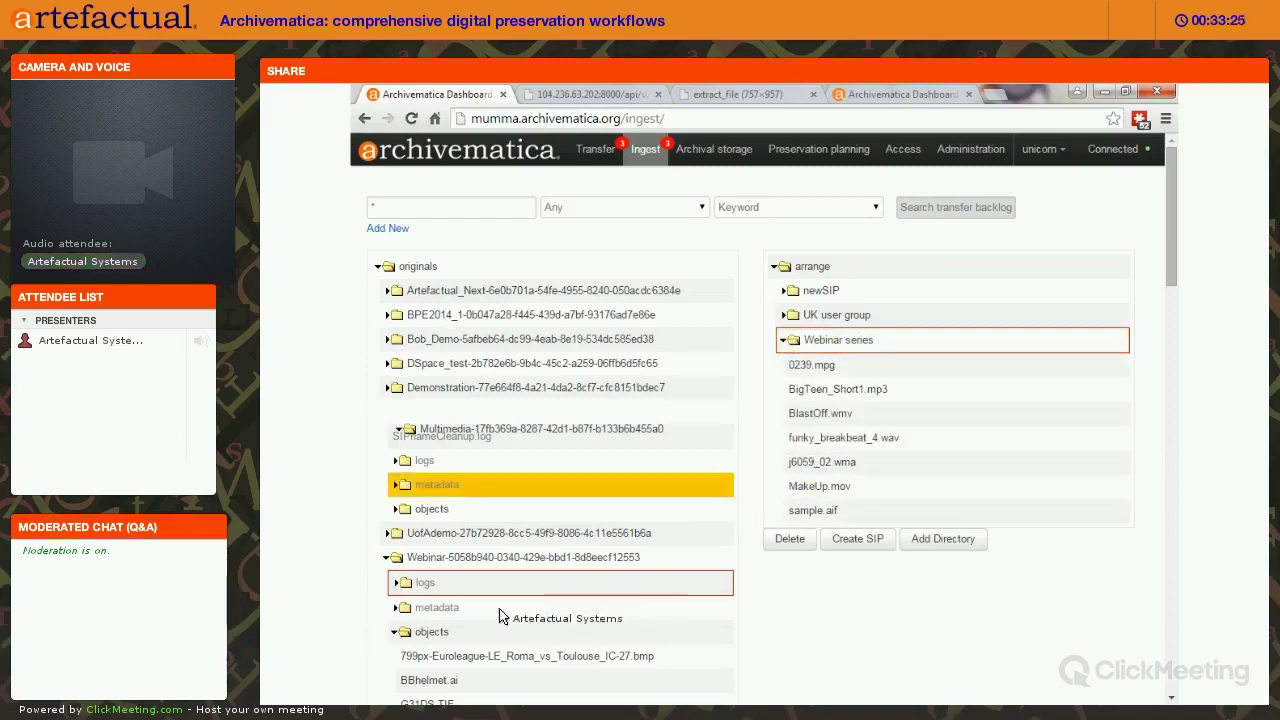
# Add G31DS.TIF from the Webinar transfer's objects folder to the Webinar series directory.
pyautogui.scroll(-1, 437, 562)
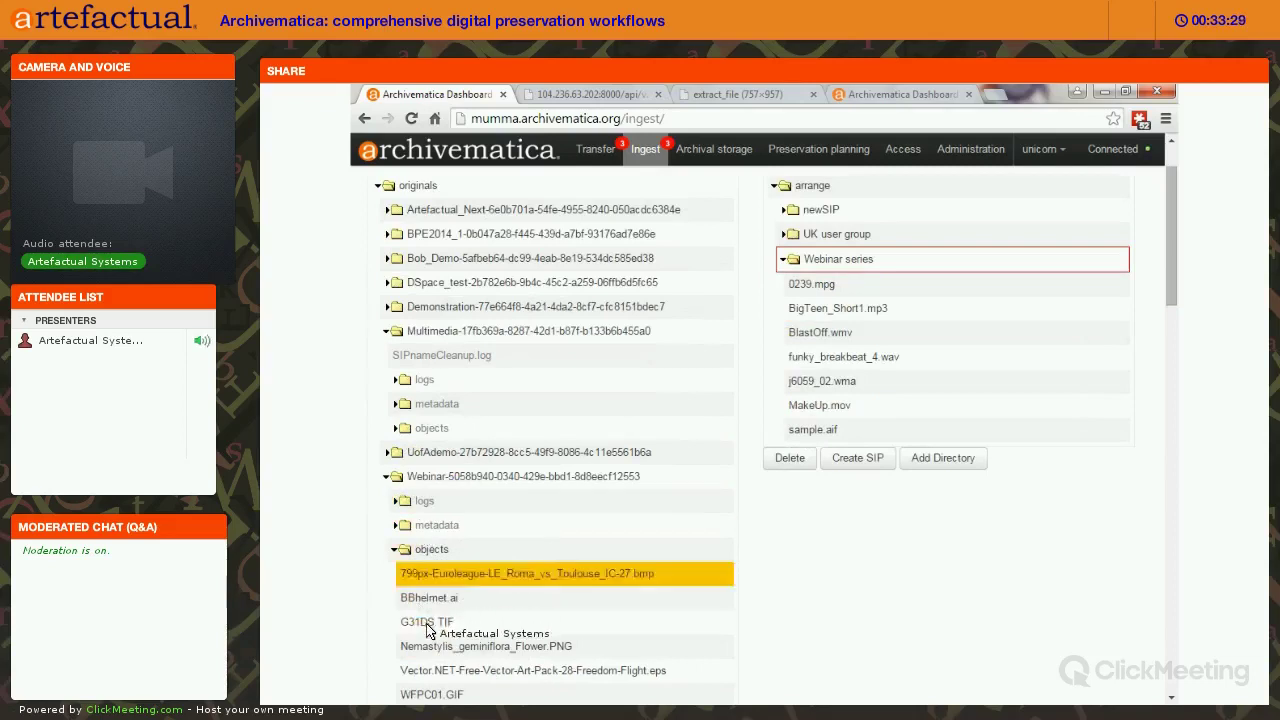
pyautogui.click(428, 621)
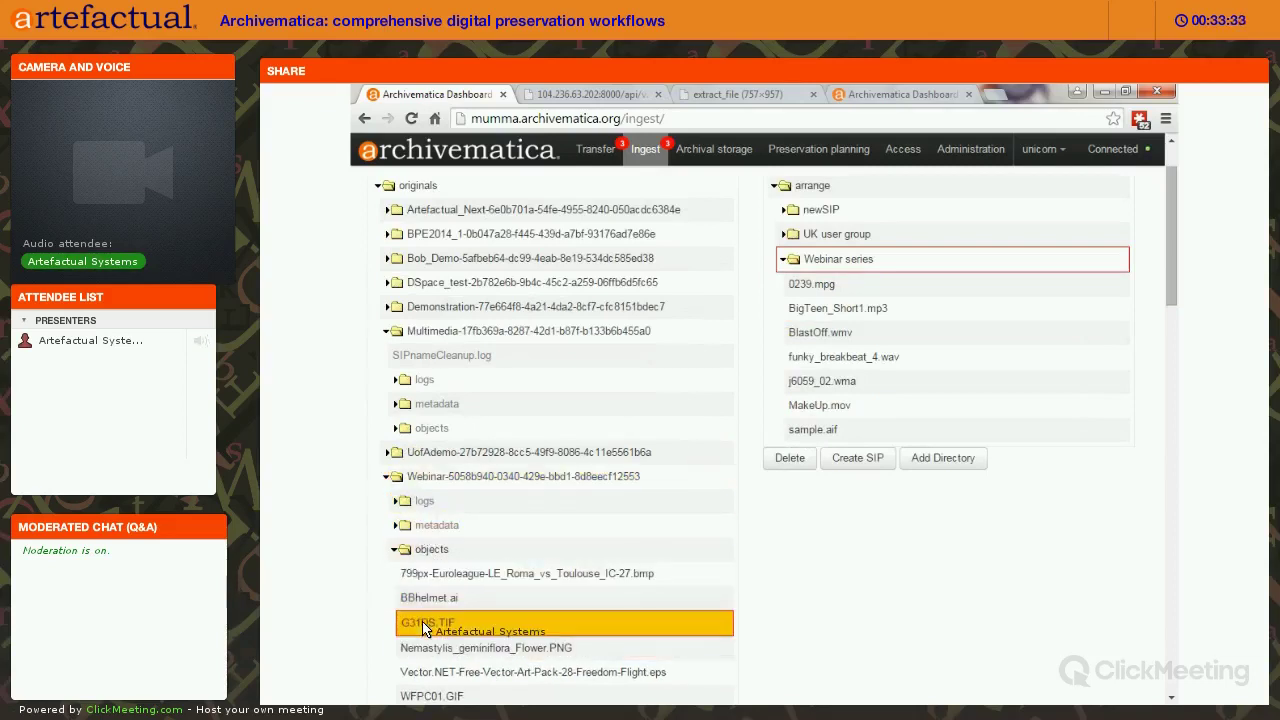
pyautogui.moveTo(418, 628); pyautogui.dragTo(808, 266)
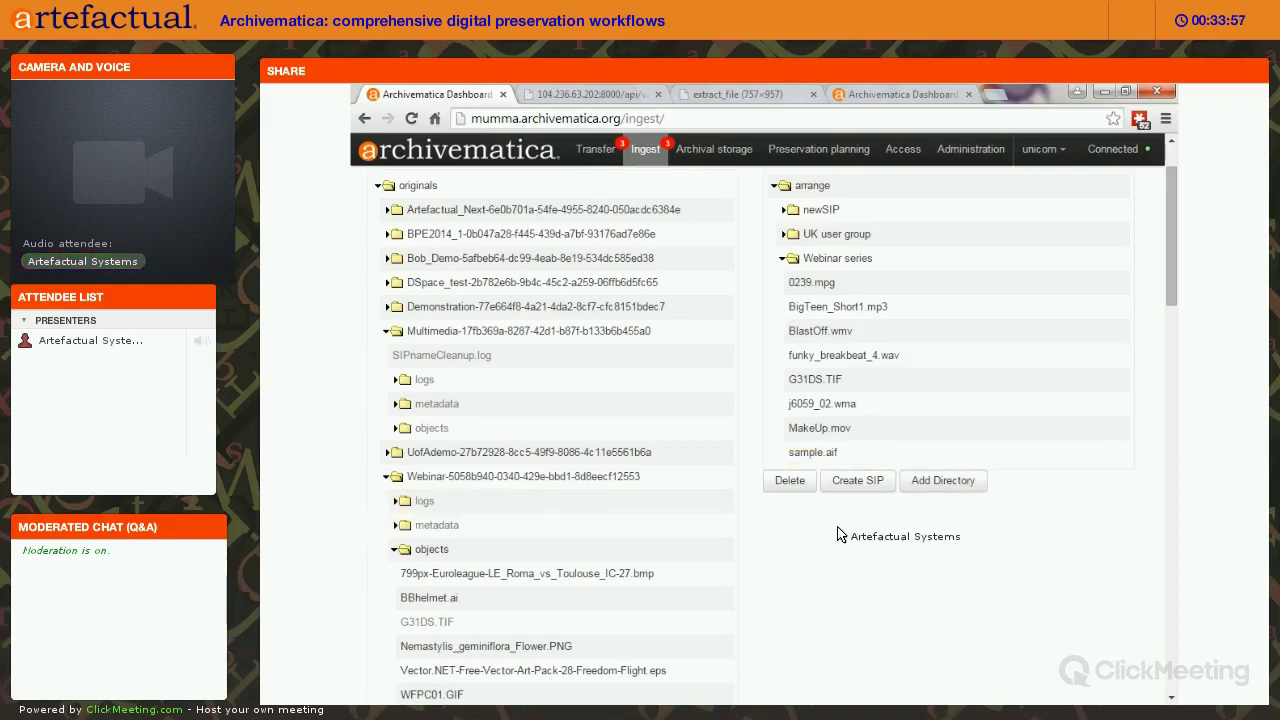
# Create a SIP from the Webinar series directory in the arrangement.
pyautogui.click(883, 268)
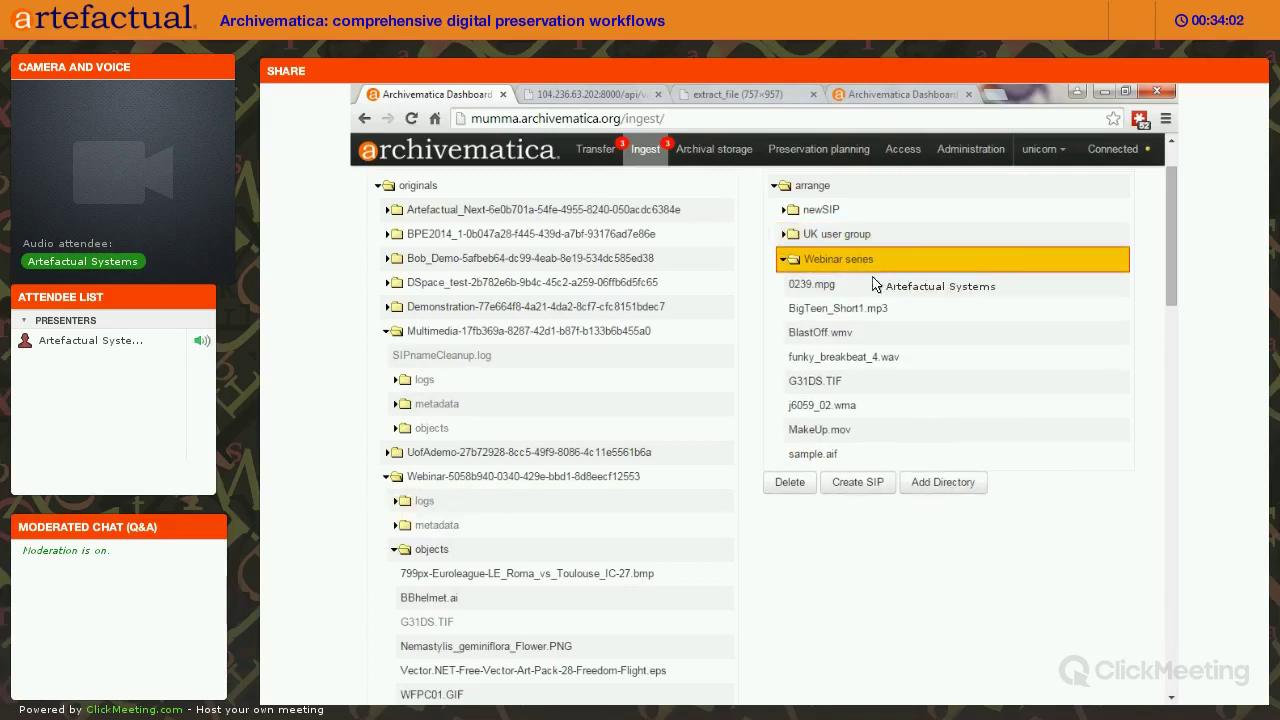
pyautogui.click(855, 484)
pyautogui.press('Return')
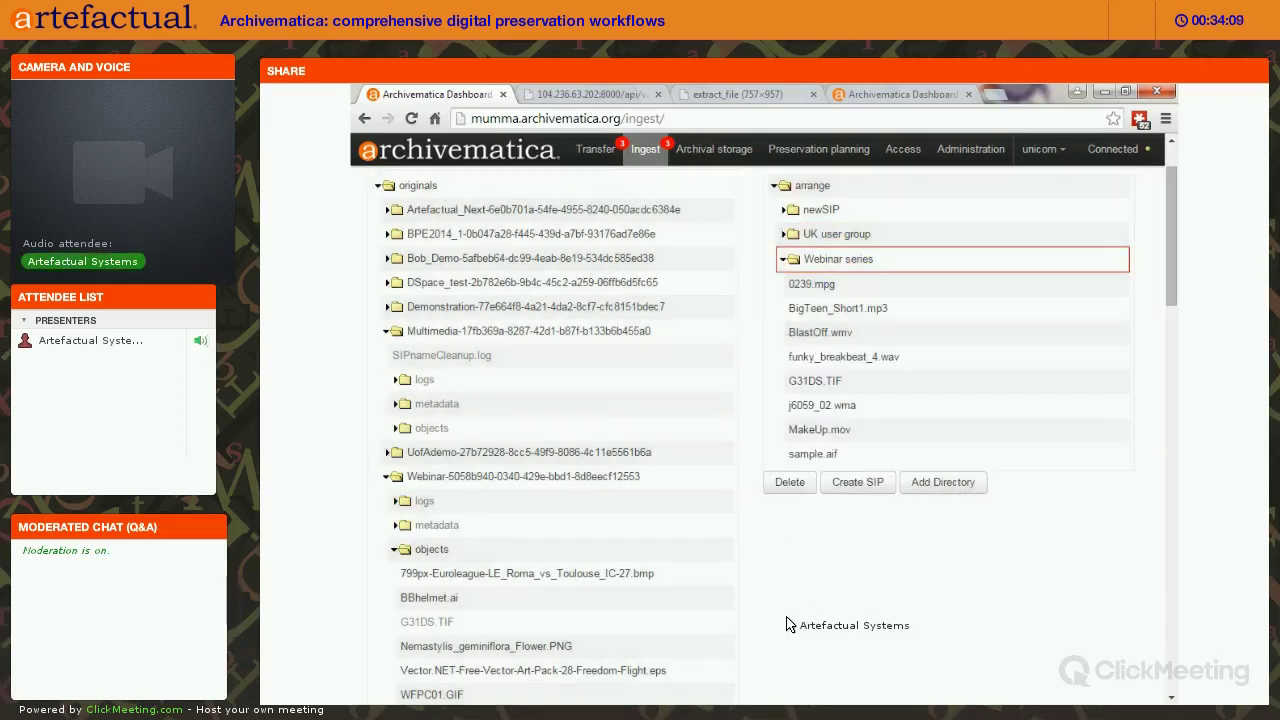
pyautogui.press('Return')
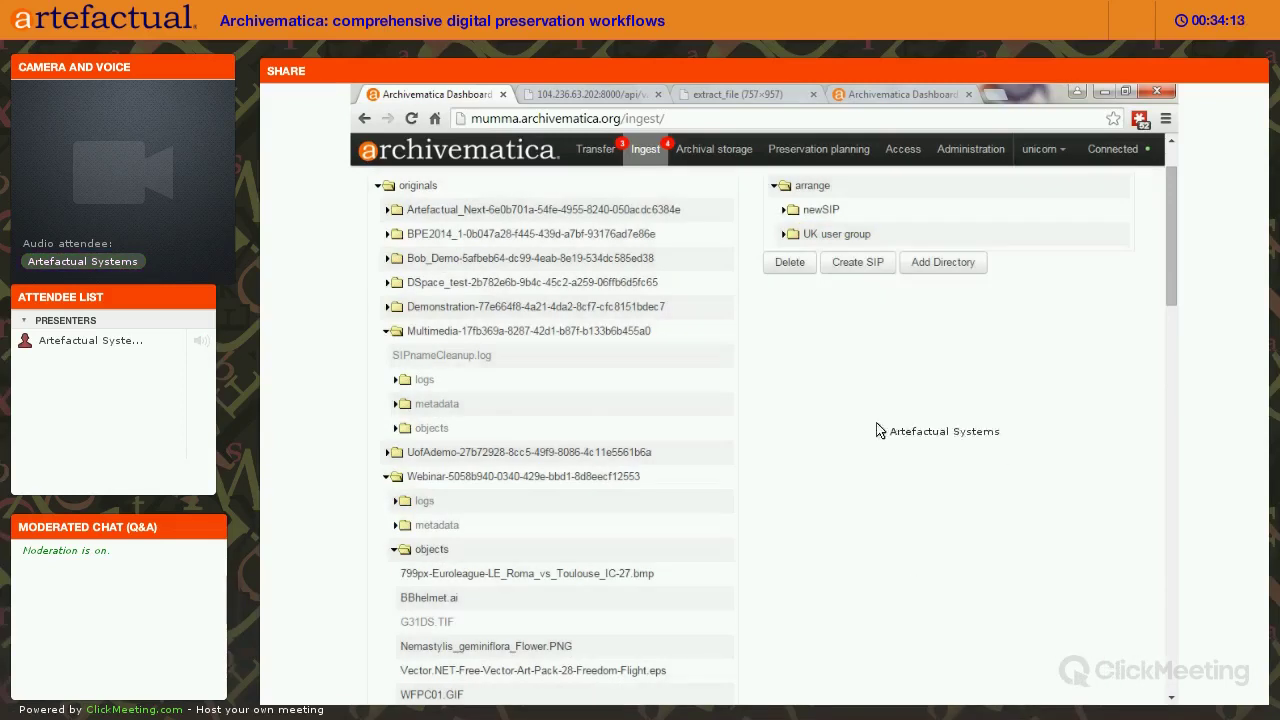
# Approve the Webinar series SIP in the ingest list with the decision "SIP Creation complete".
pyautogui.scroll(-6, 636, 303)
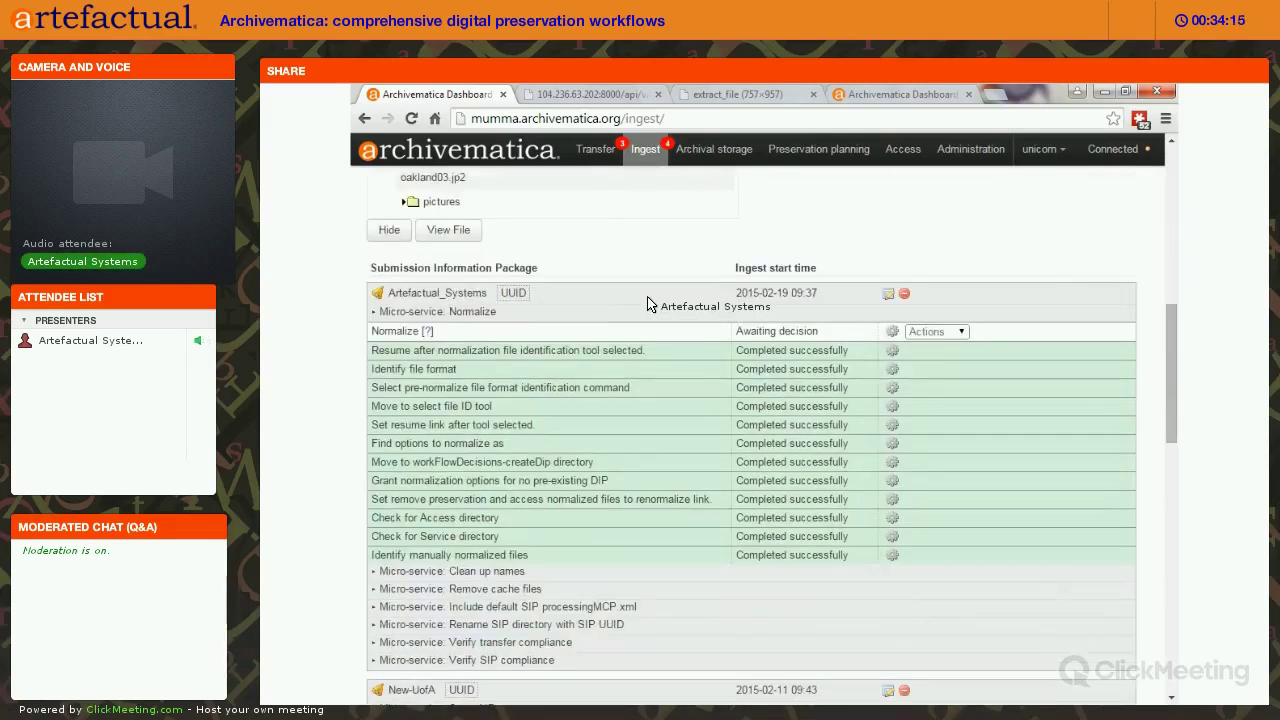
pyautogui.scroll(-1, 486, 214)
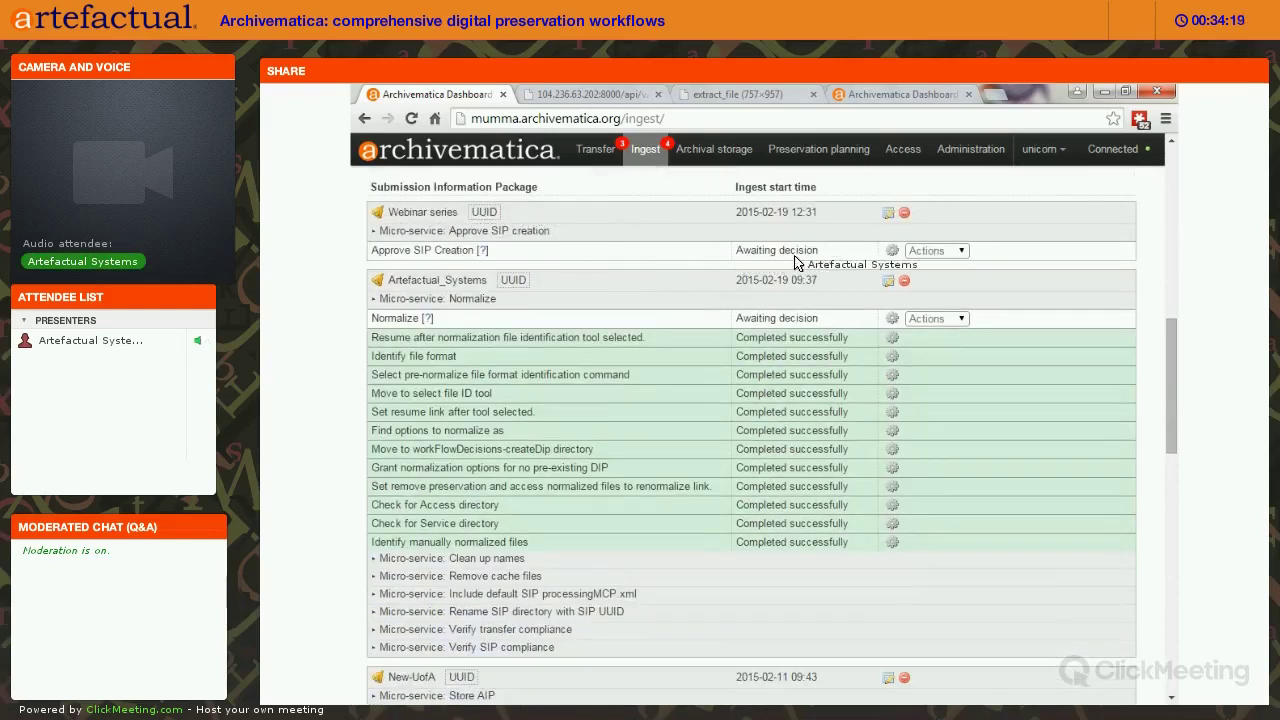
pyautogui.click(960, 252)
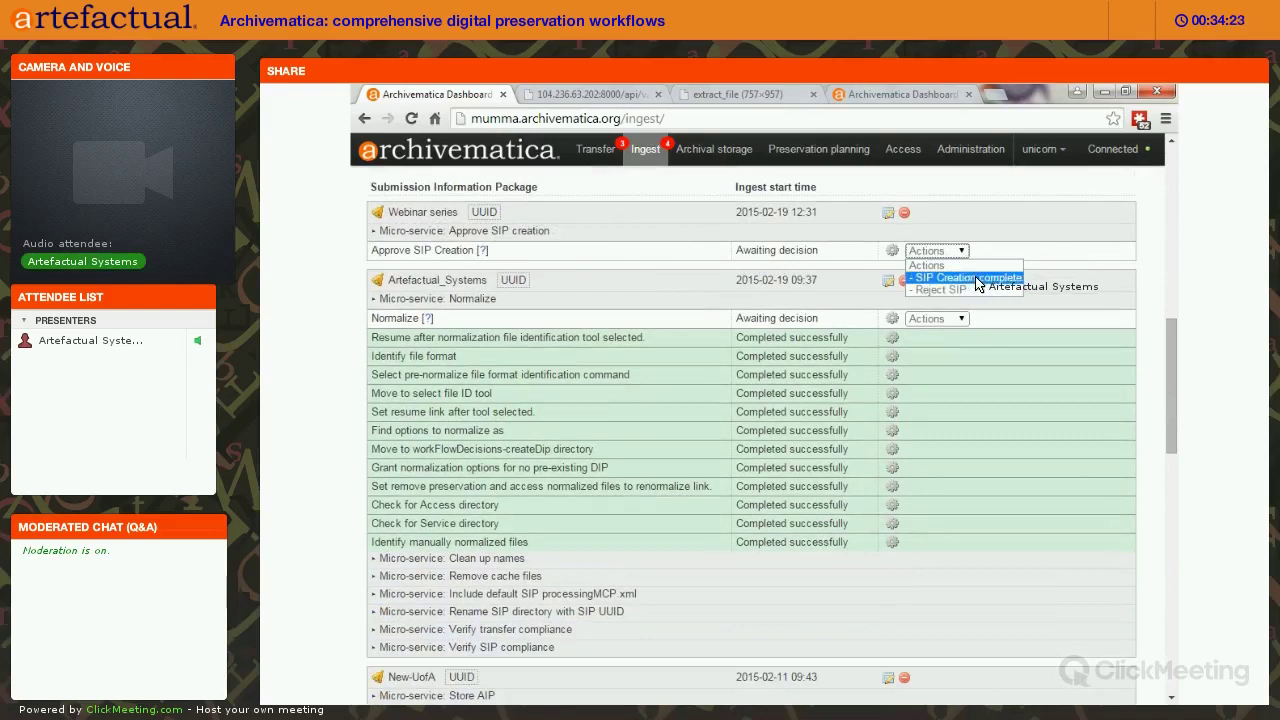
pyautogui.click(968, 278)
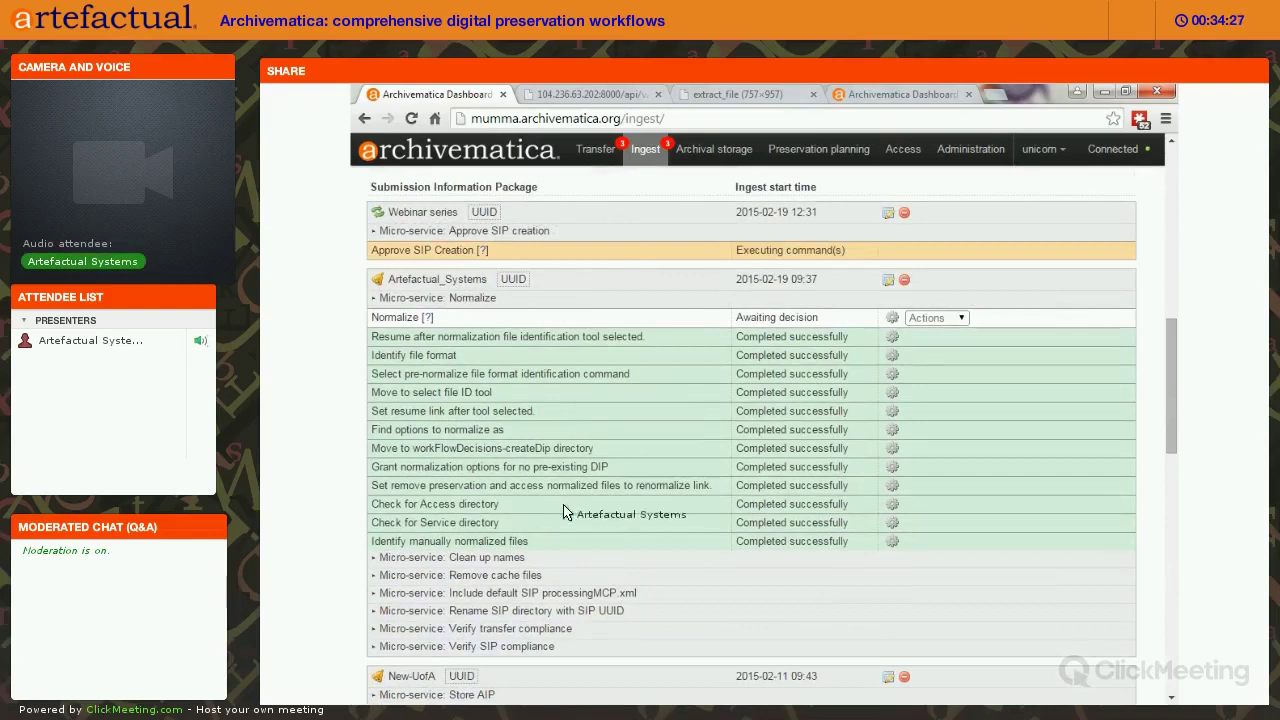
# Follow the Webinar series SIP's micro-services, look through its metadata entry form, and return to the SIP's overview page.
pyautogui.scroll(-3, 440, 622)
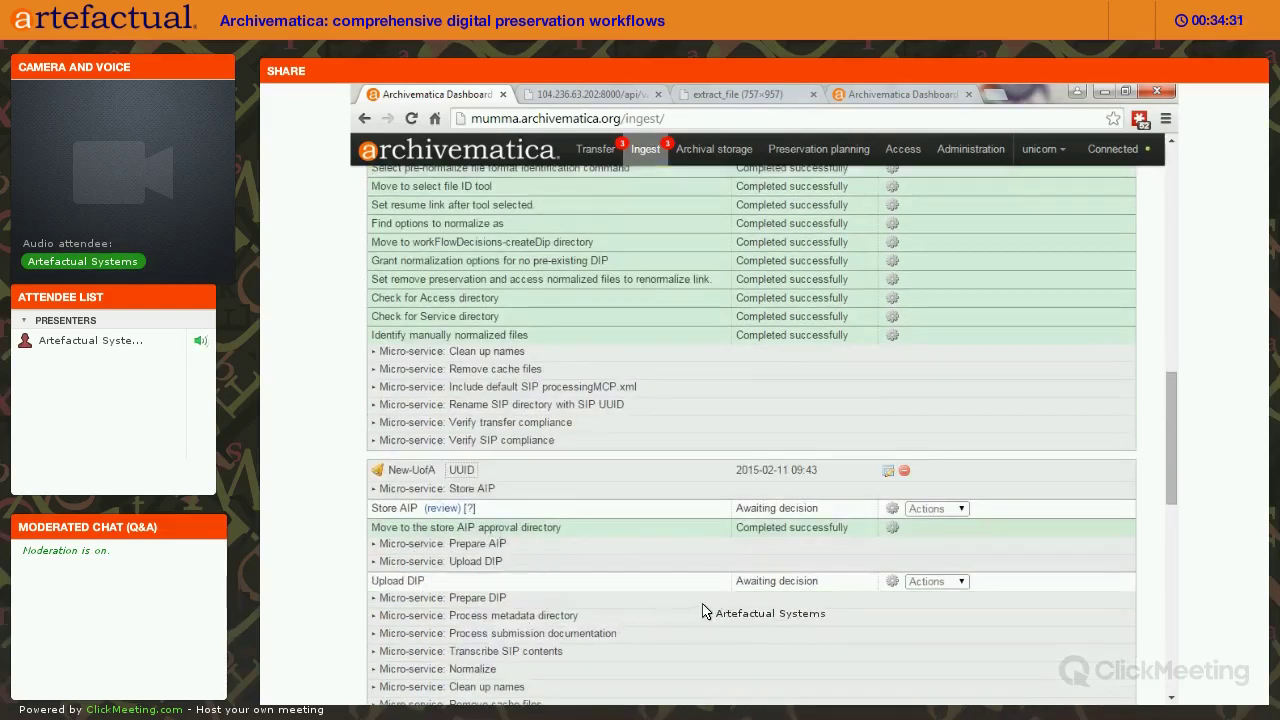
pyautogui.scroll(3, 407, 325)
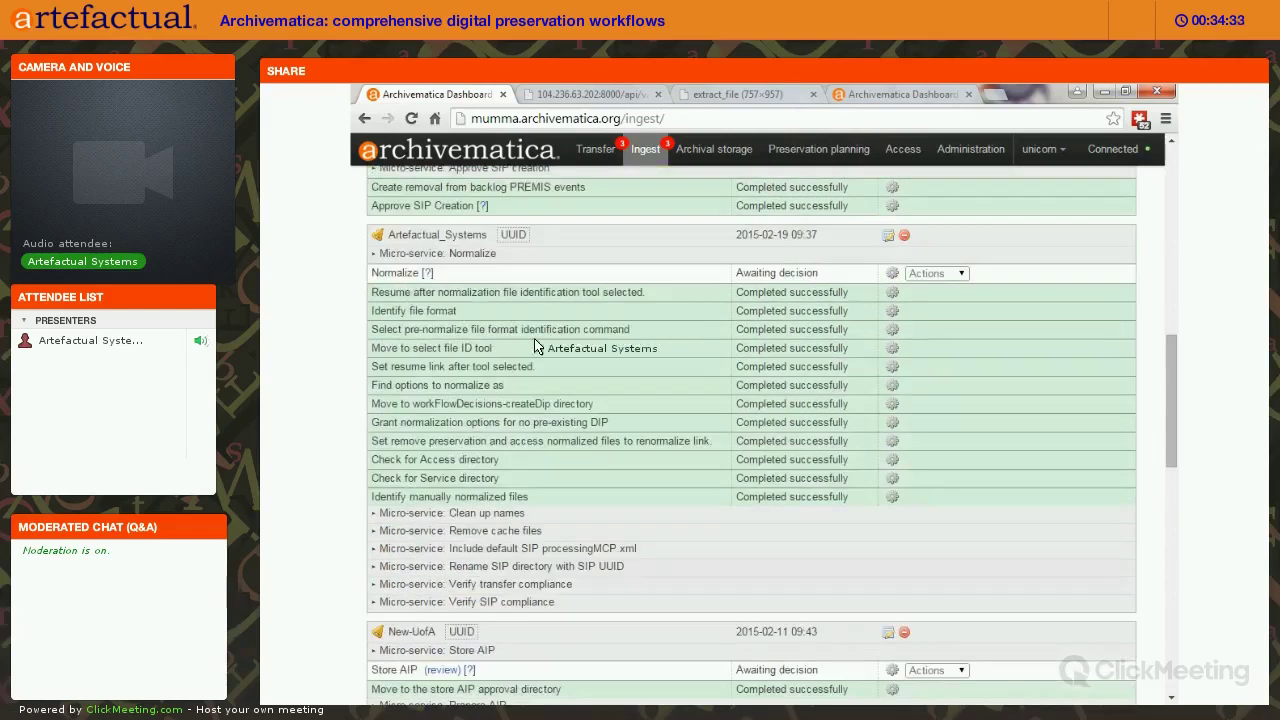
pyautogui.scroll(3, 500, 415)
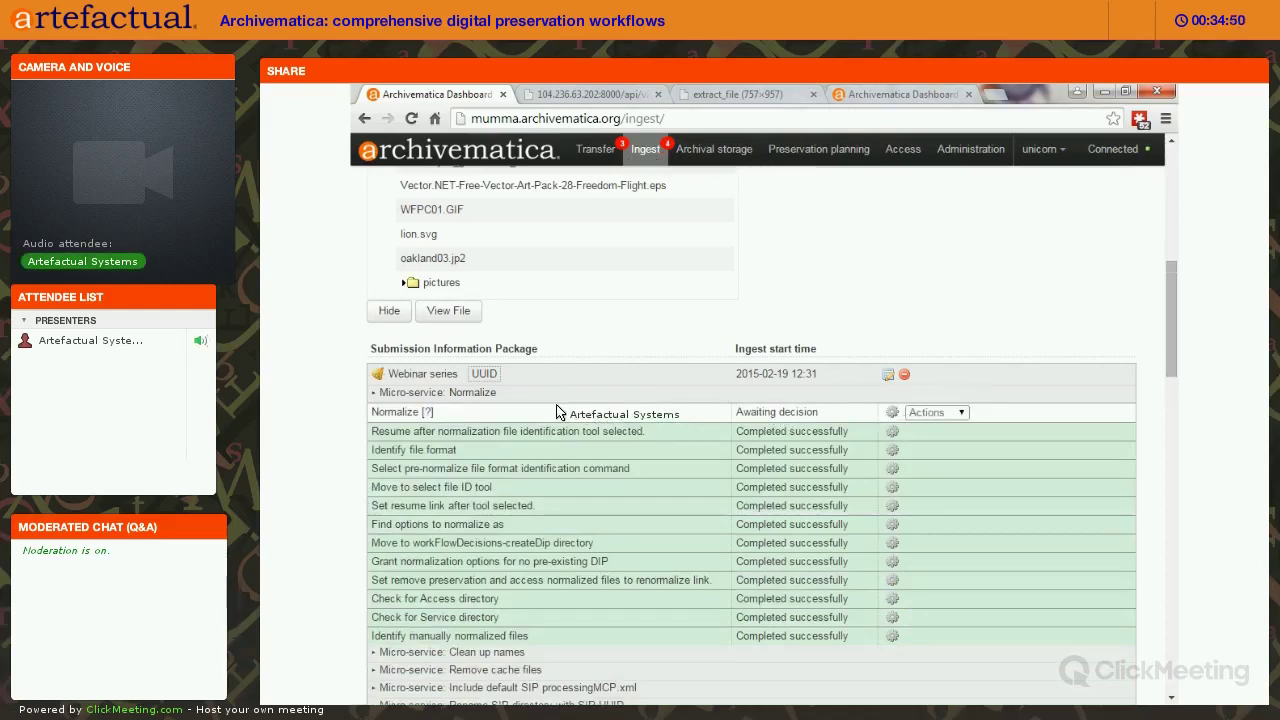
pyautogui.click(888, 377)
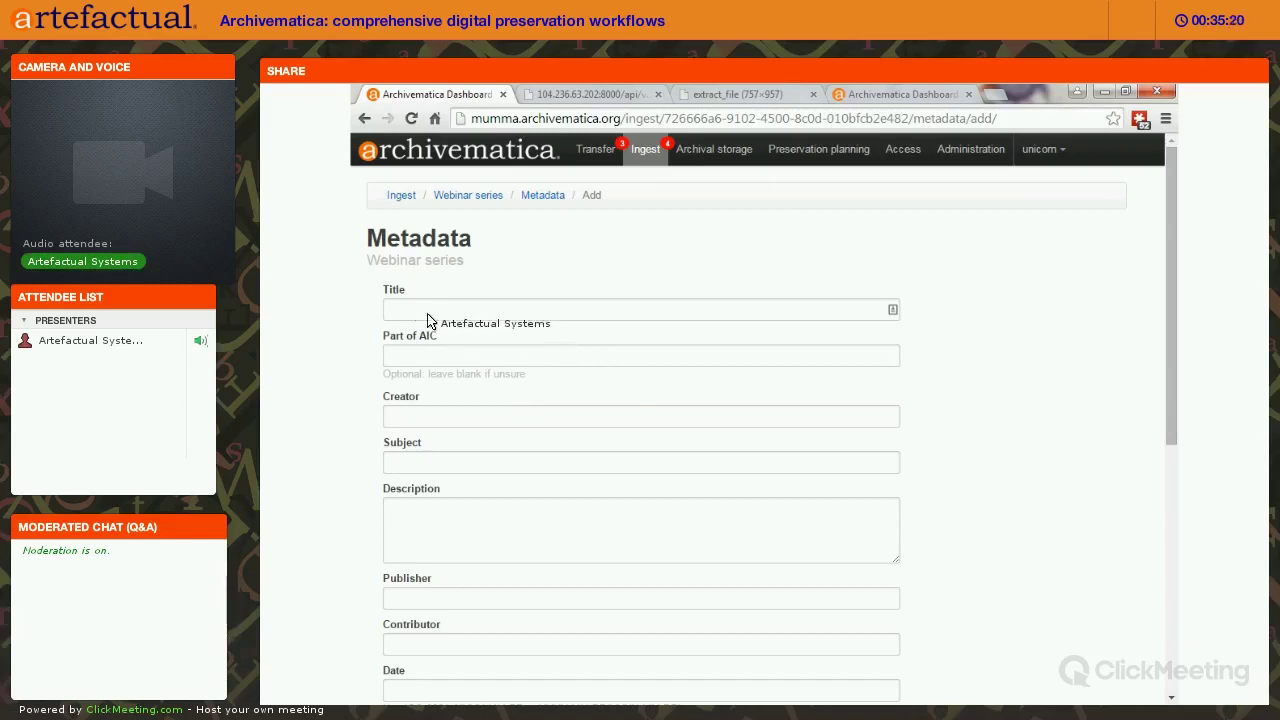
pyautogui.scroll(-3, 405, 395)
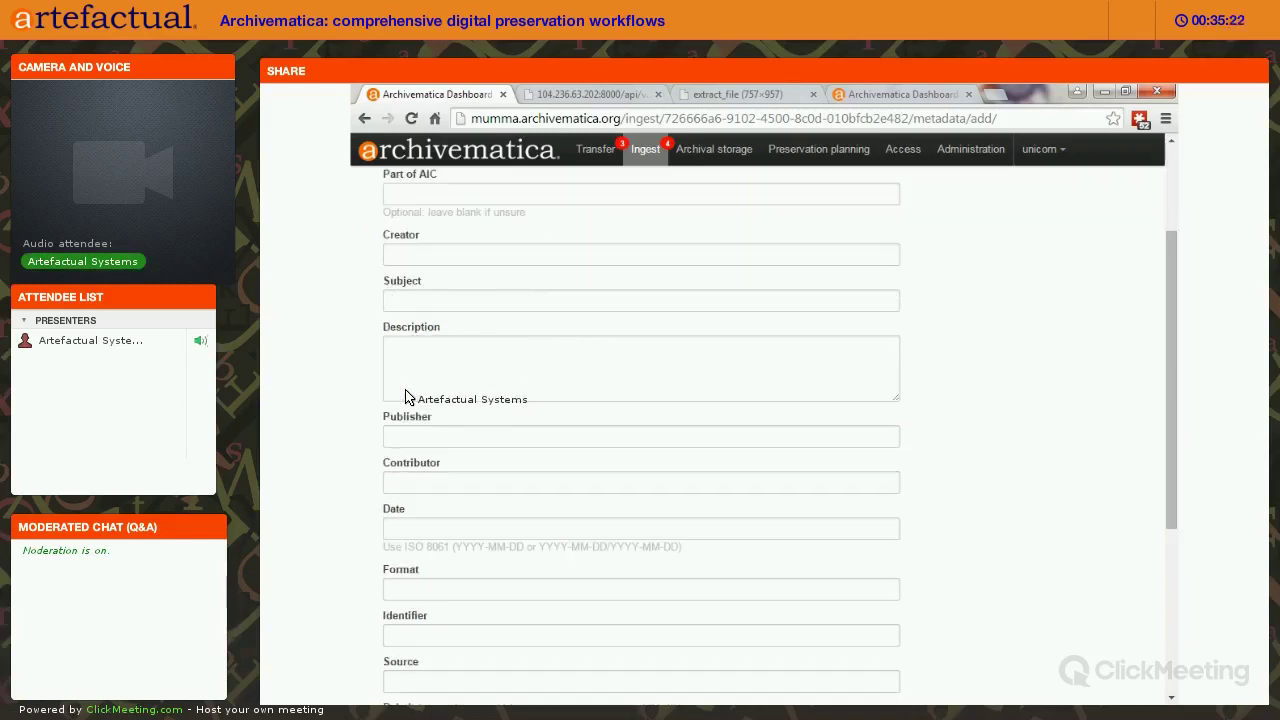
pyautogui.scroll(-6, 407, 400)
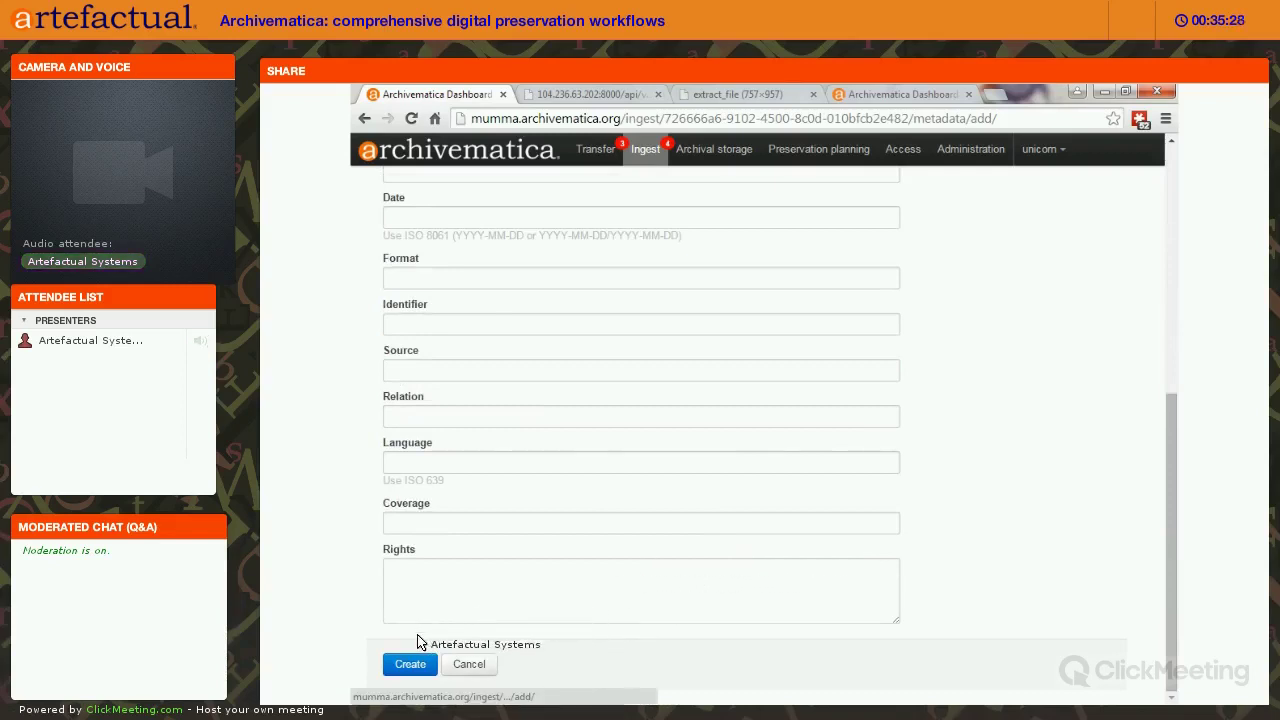
pyautogui.click(364, 118)
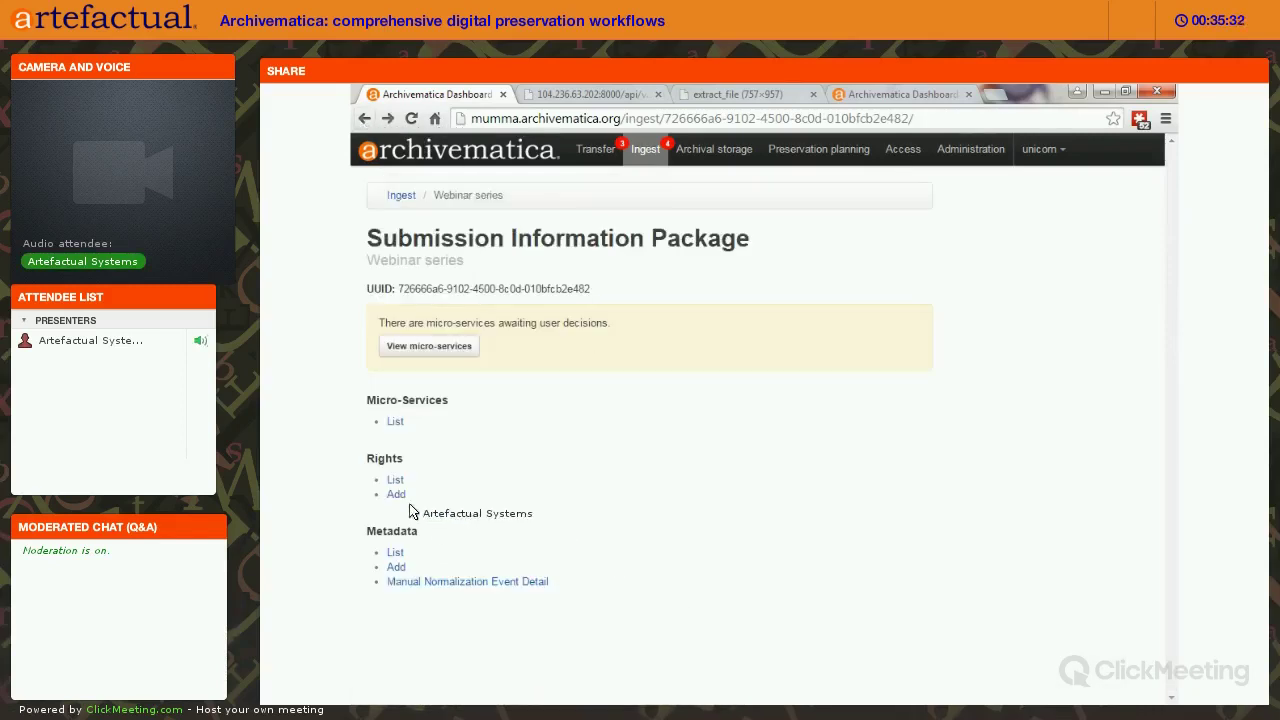
# Add a rights entry with the basis Copyright to the Webinar series SIP and proceed to its grant/restriction form.
pyautogui.click(396, 495)
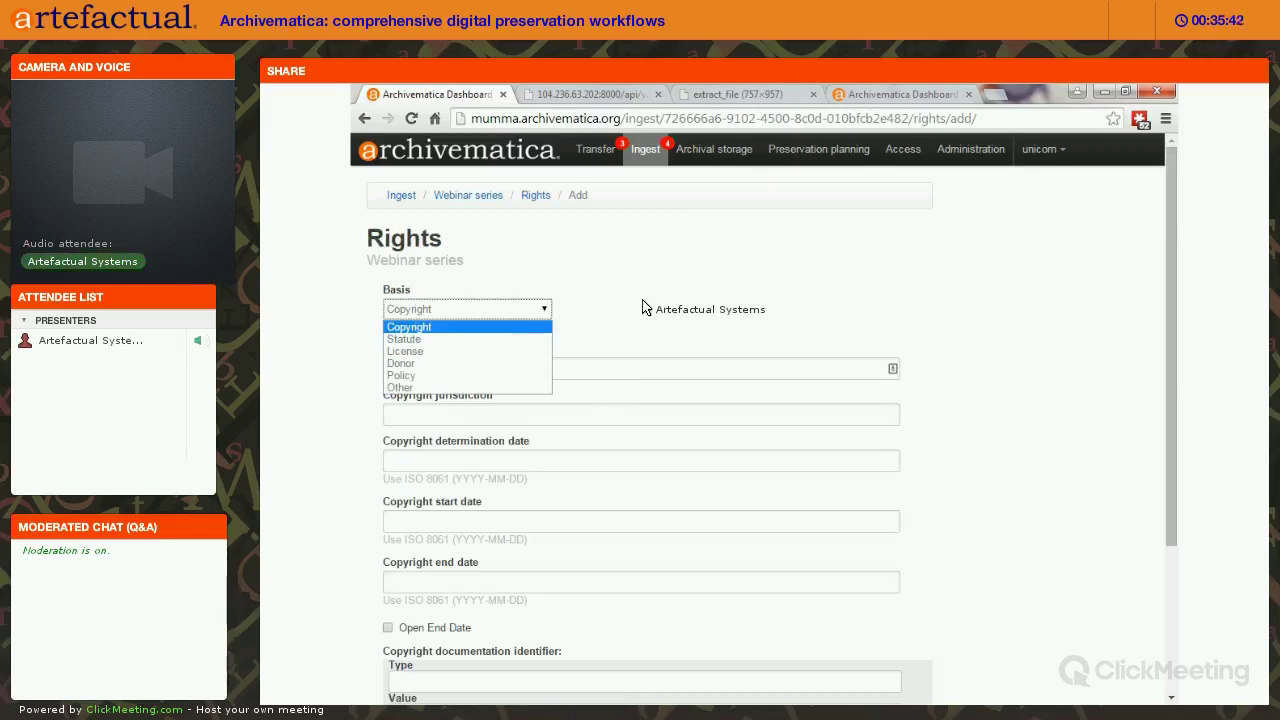
pyautogui.click(776, 412)
pyautogui.scroll(-3, 781, 425)
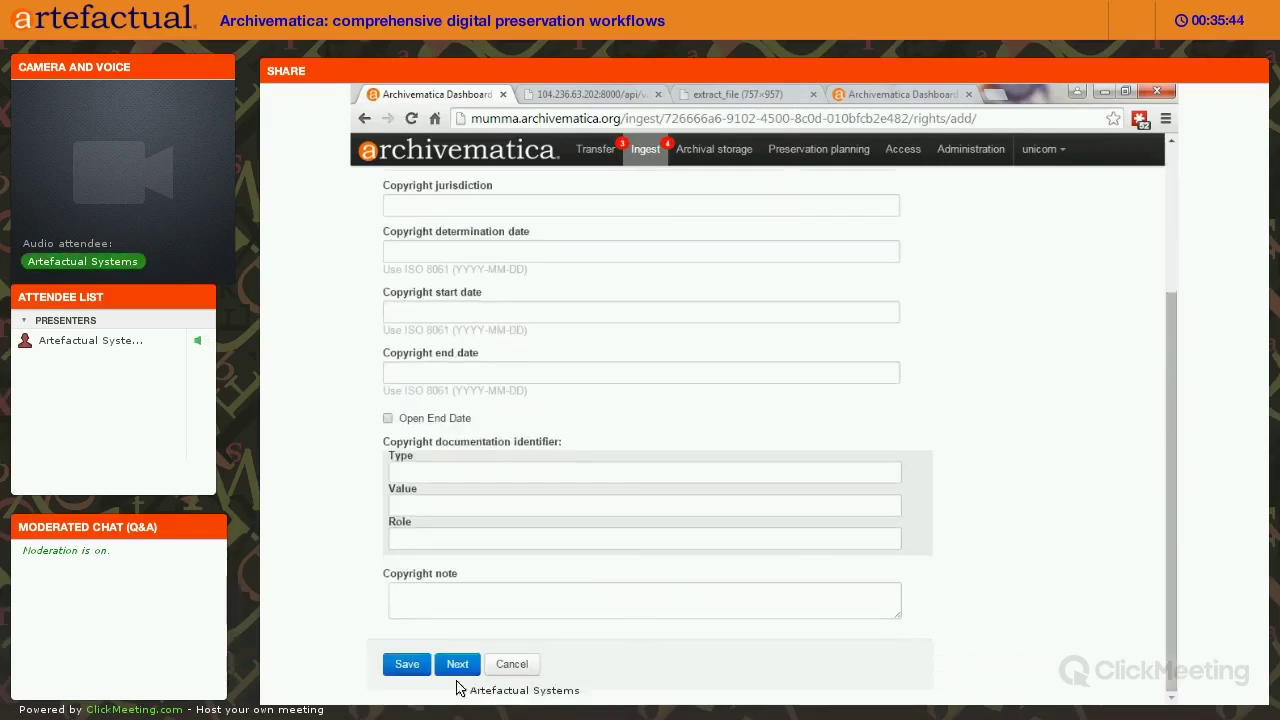
pyautogui.click(457, 664)
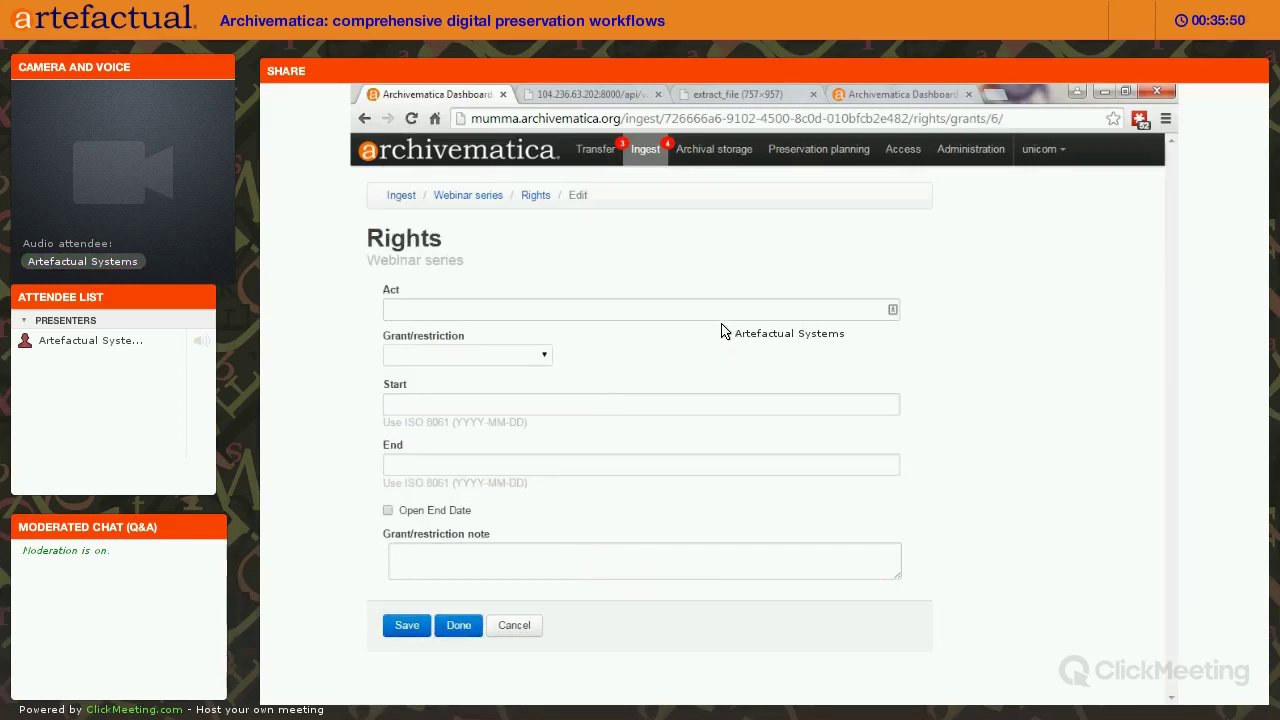
# Look through the Act field and grant/restriction options of the rights entry and return to the ingest page.
pyautogui.click(456, 313)
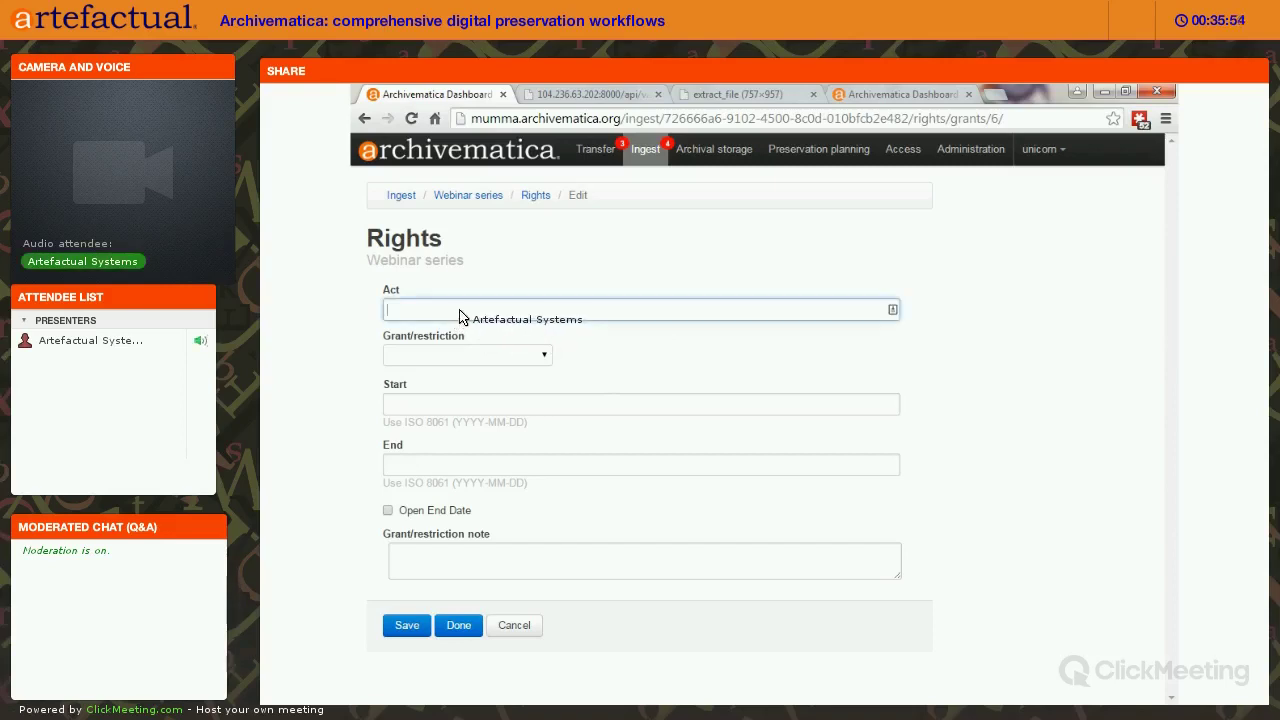
pyautogui.click(544, 358)
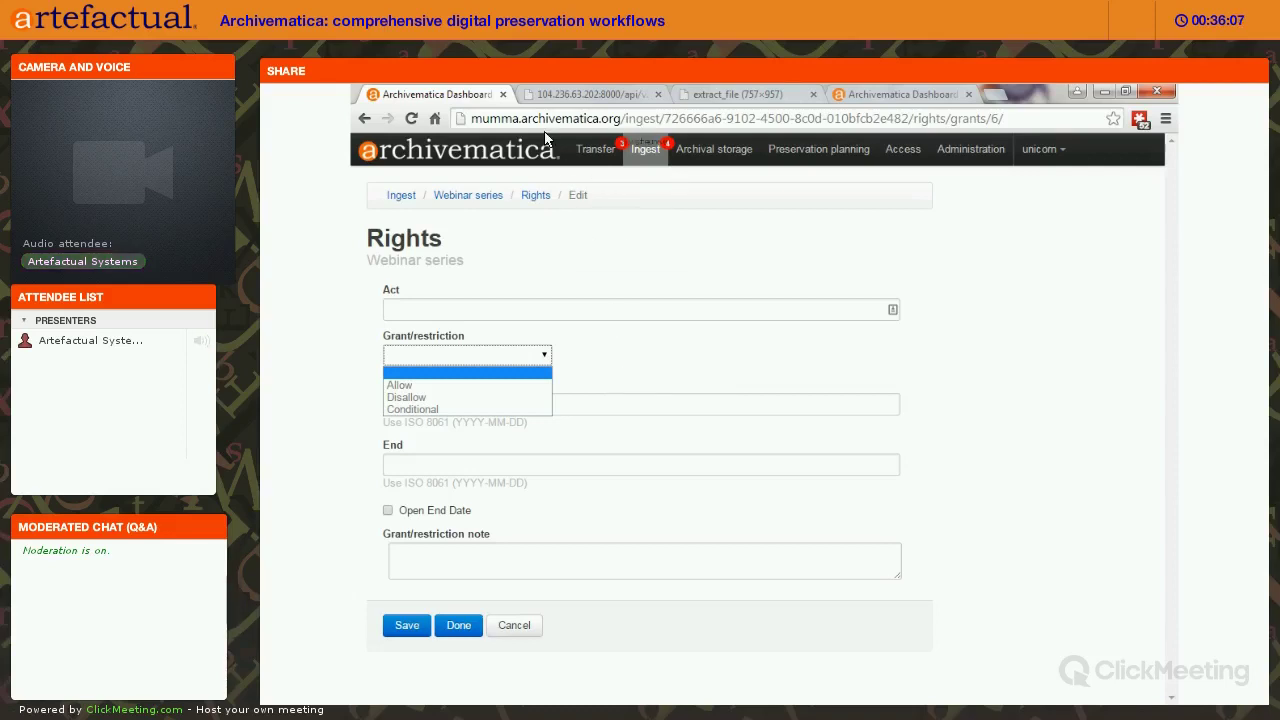
pyautogui.click(646, 150)
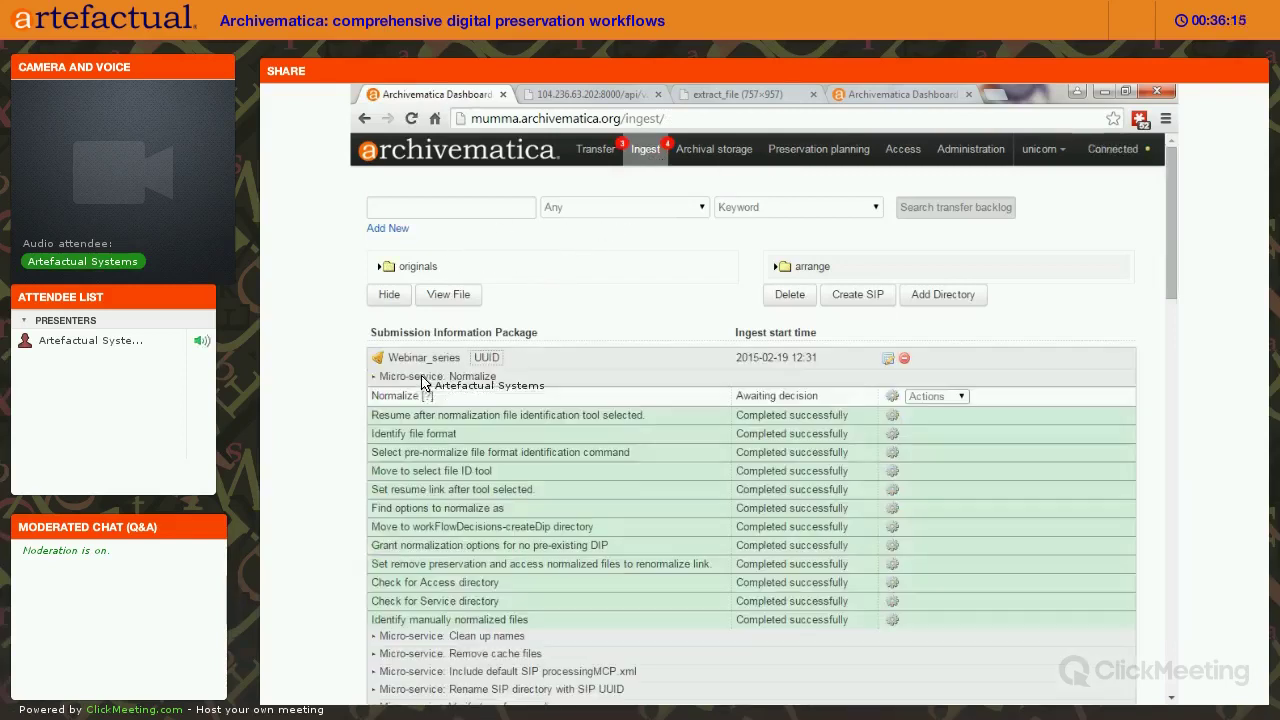
# Normalize the Webinar series SIP for preservation and access, and look through its normalization report.
pyautogui.click(962, 396)
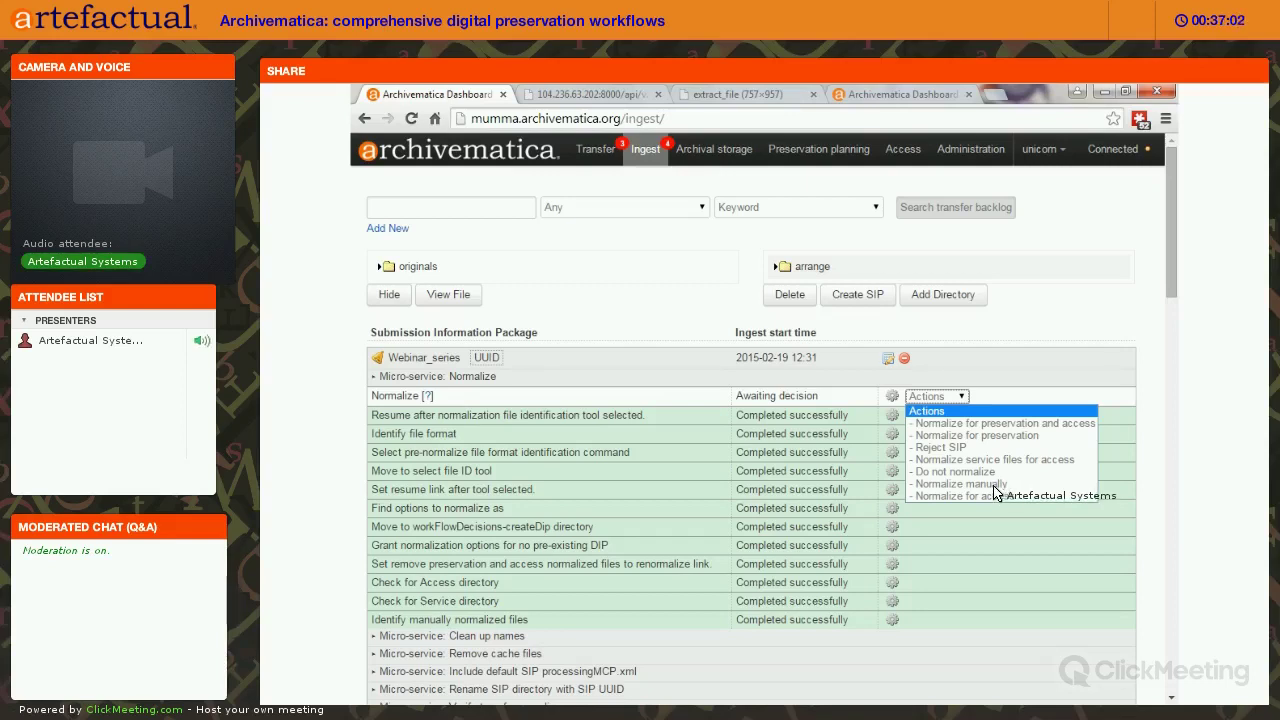
pyautogui.click(980, 423)
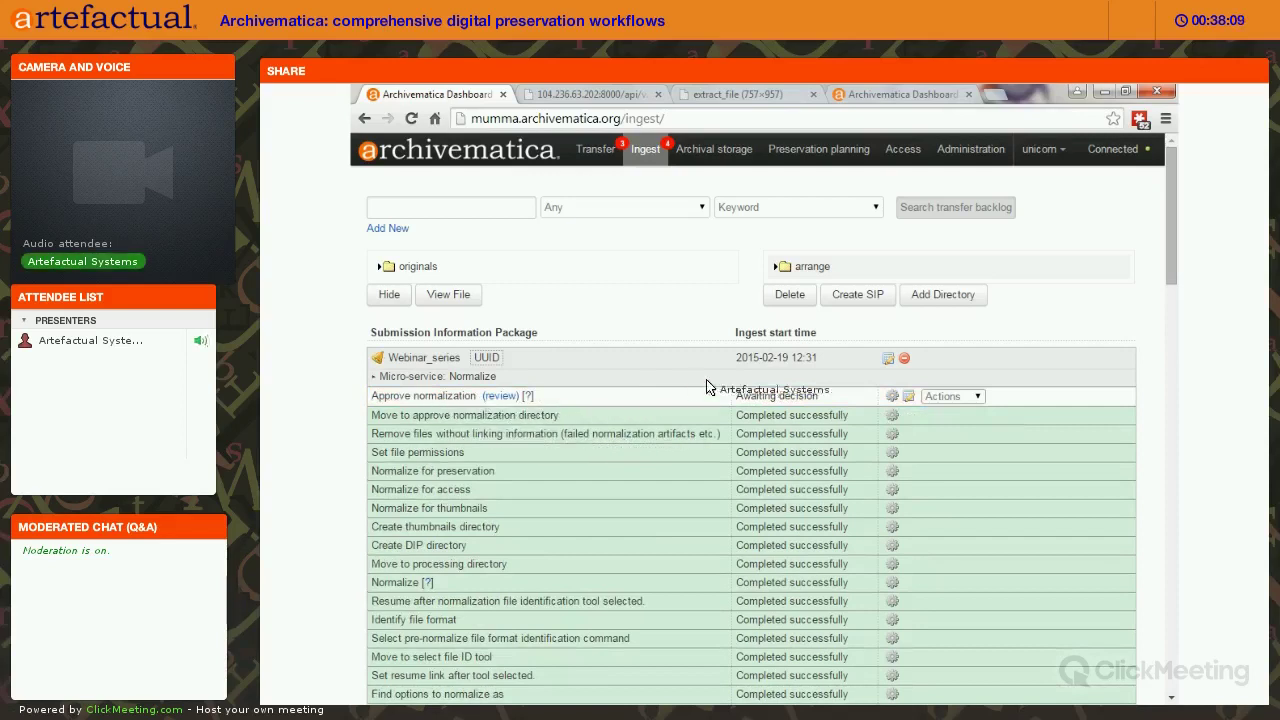
pyautogui.click(908, 398)
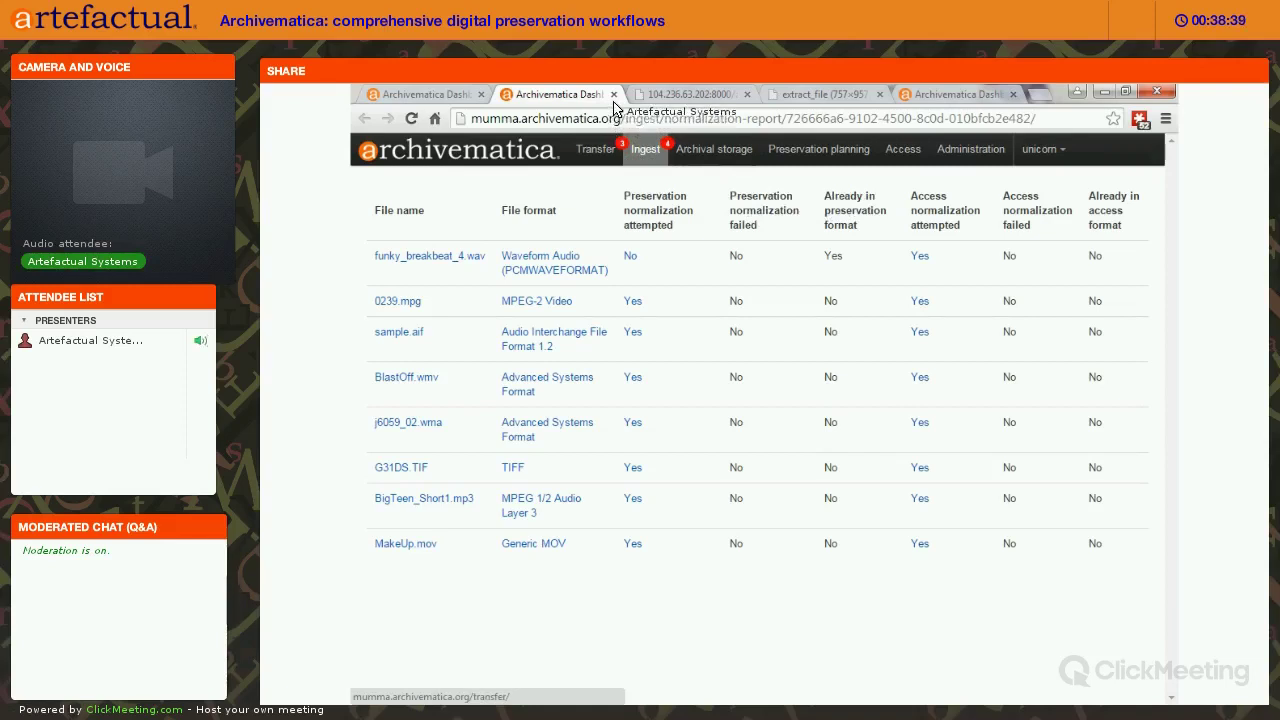
pyautogui.click(425, 94)
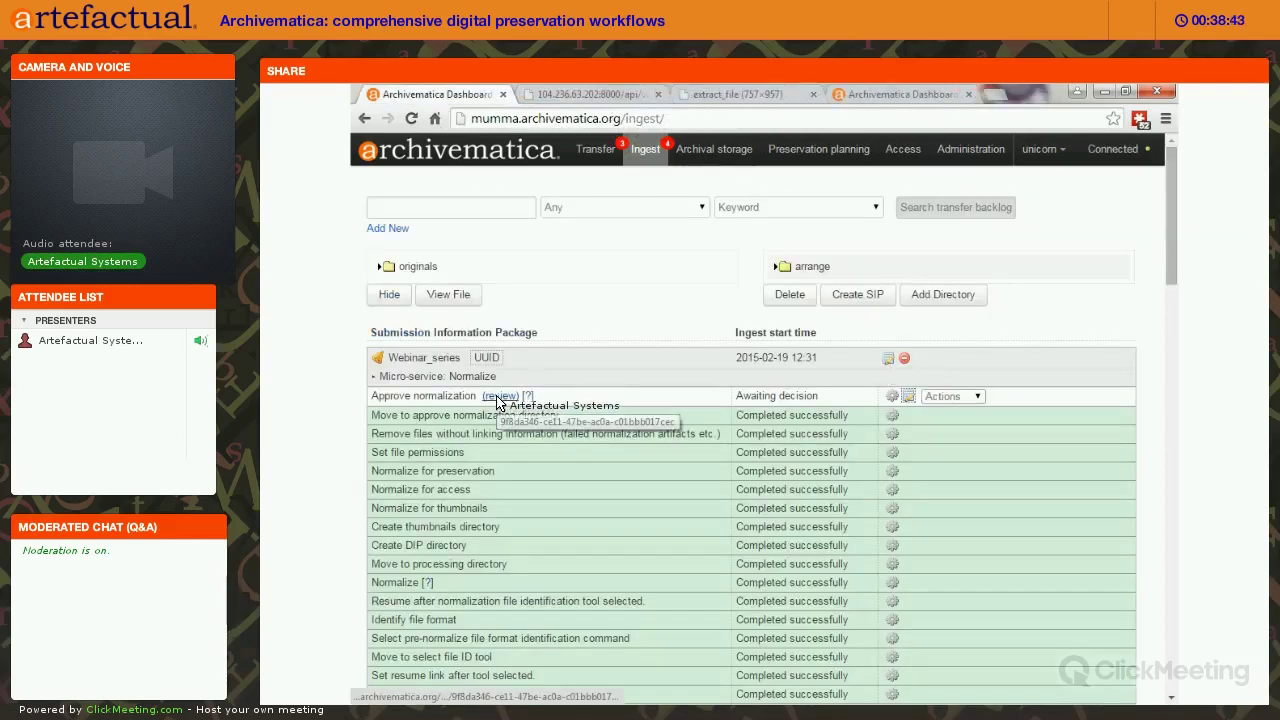
# Open the normalization review and expand approveNormalization through preservationAndAccess and the Webinar series package to the DIP's objects folder.
pyautogui.click(498, 397)
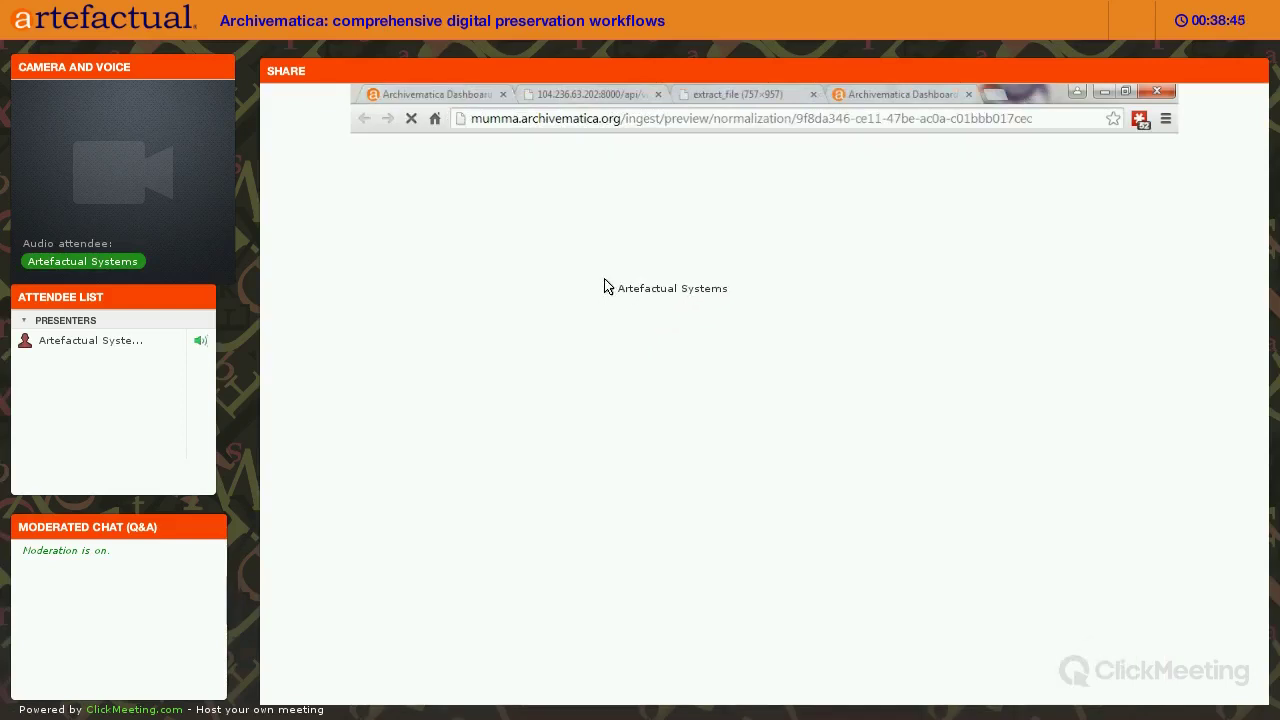
pyautogui.click(488, 270)
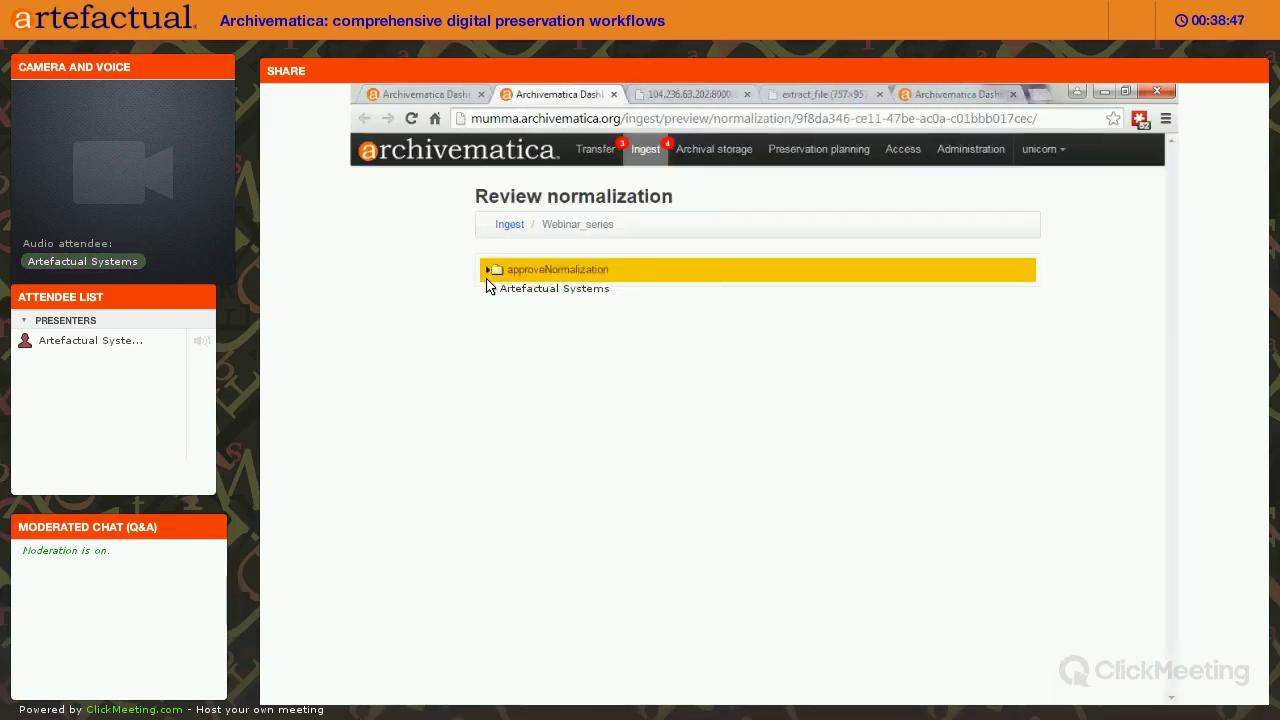
pyautogui.click(497, 318)
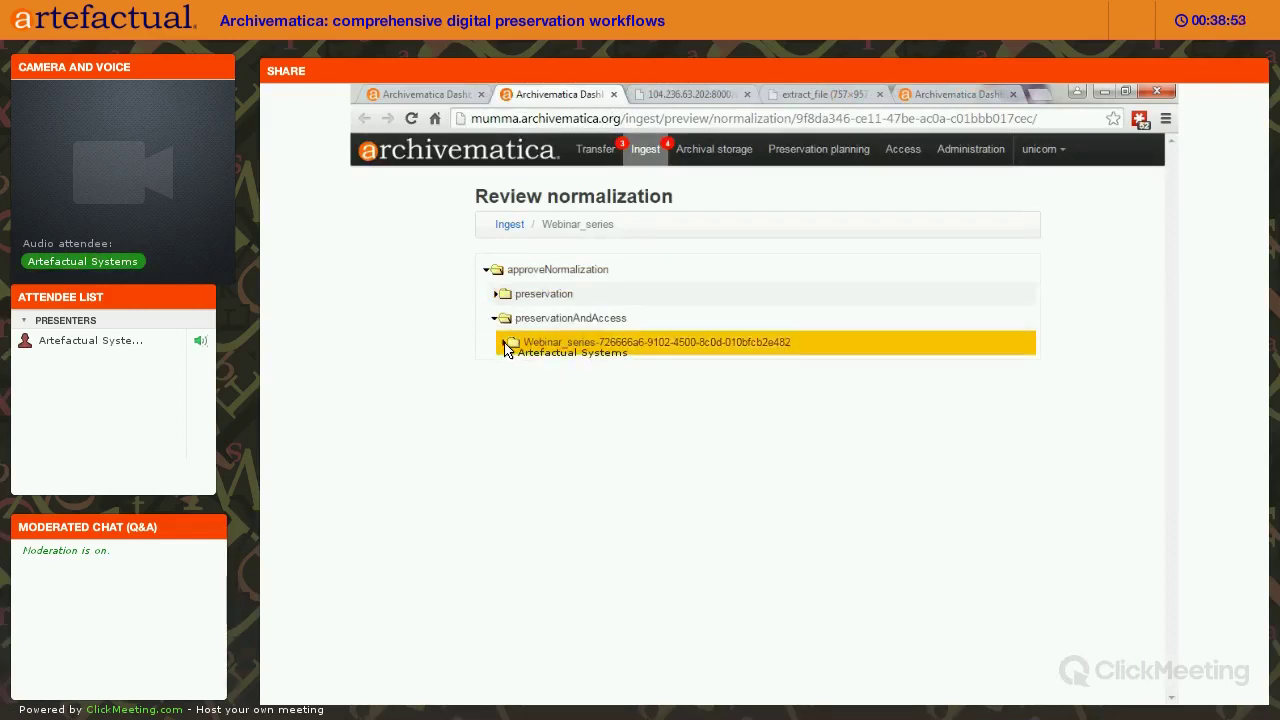
pyautogui.click(505, 343)
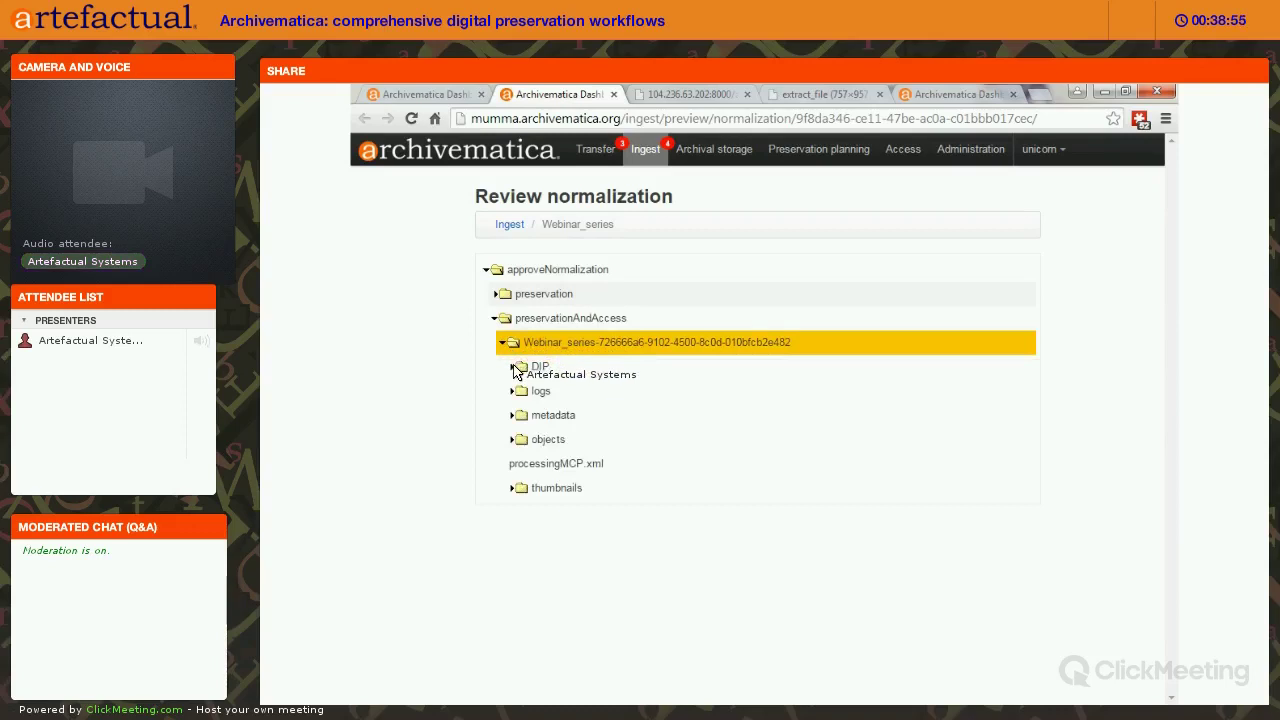
pyautogui.click(515, 370)
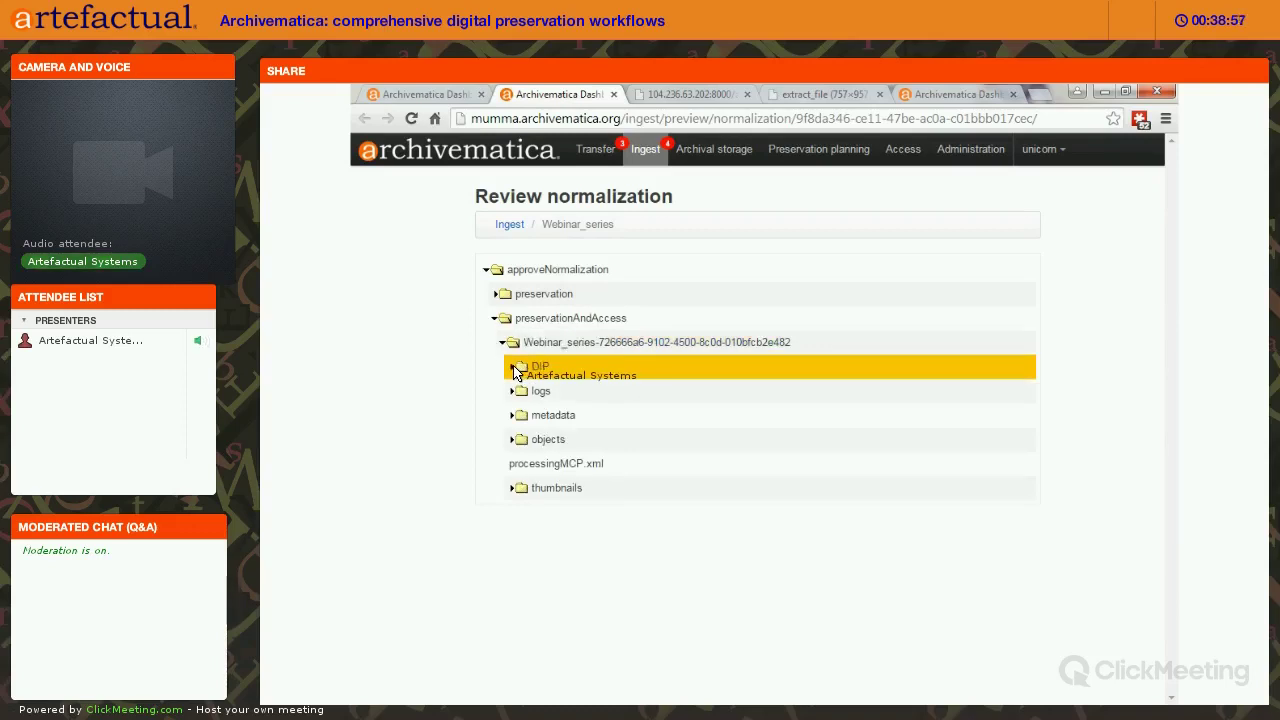
pyautogui.click(524, 395)
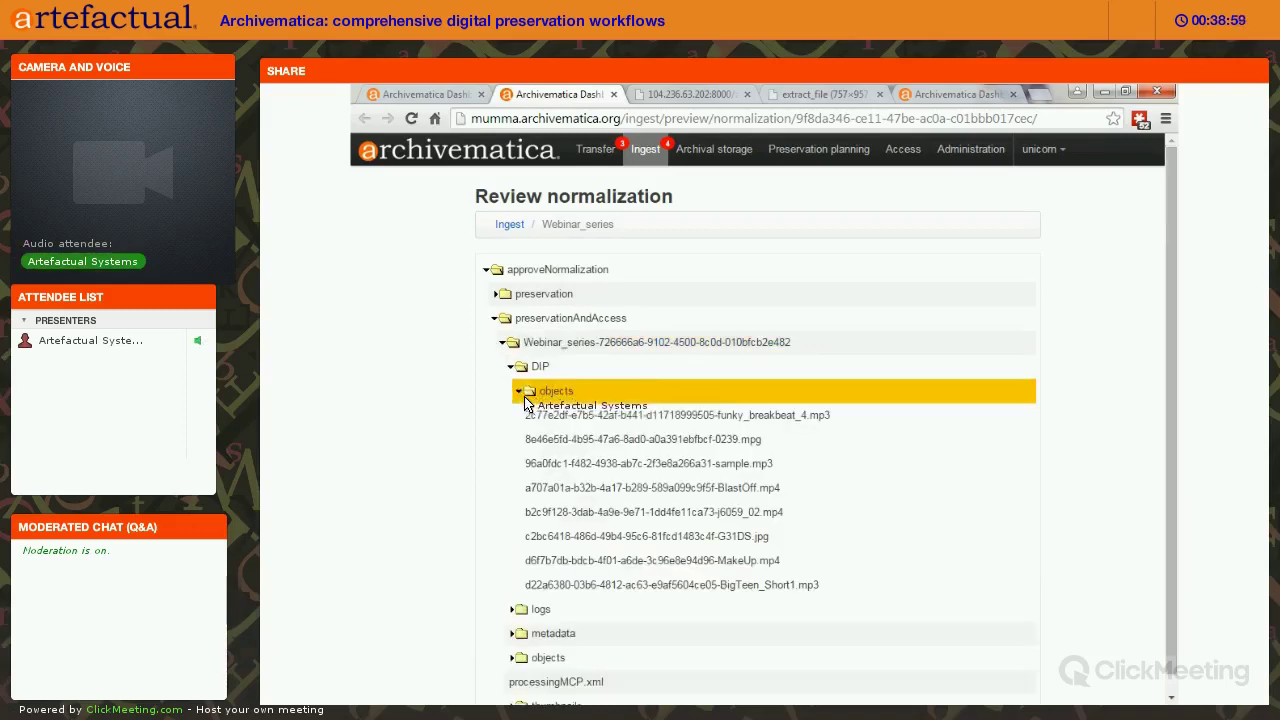
# Examine the names and file formats of the access copies in the DIP's objects folder.
pyautogui.click(880, 438)
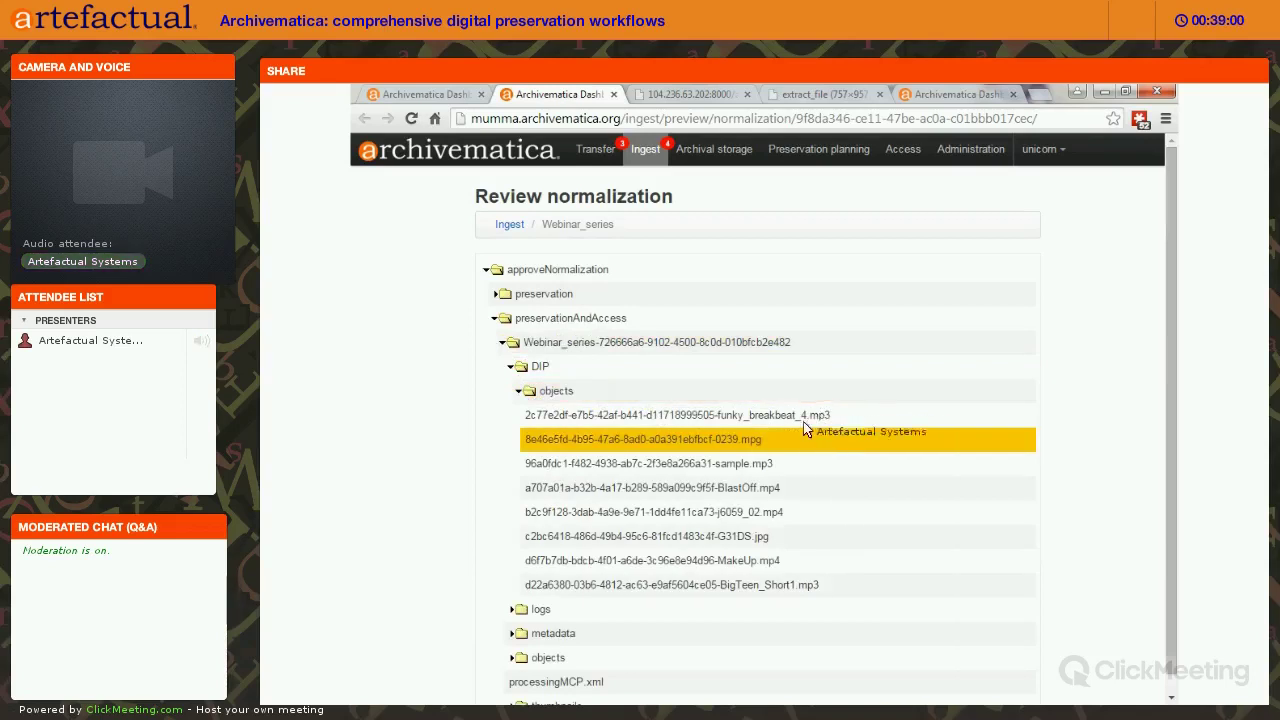
pyautogui.click(532, 439)
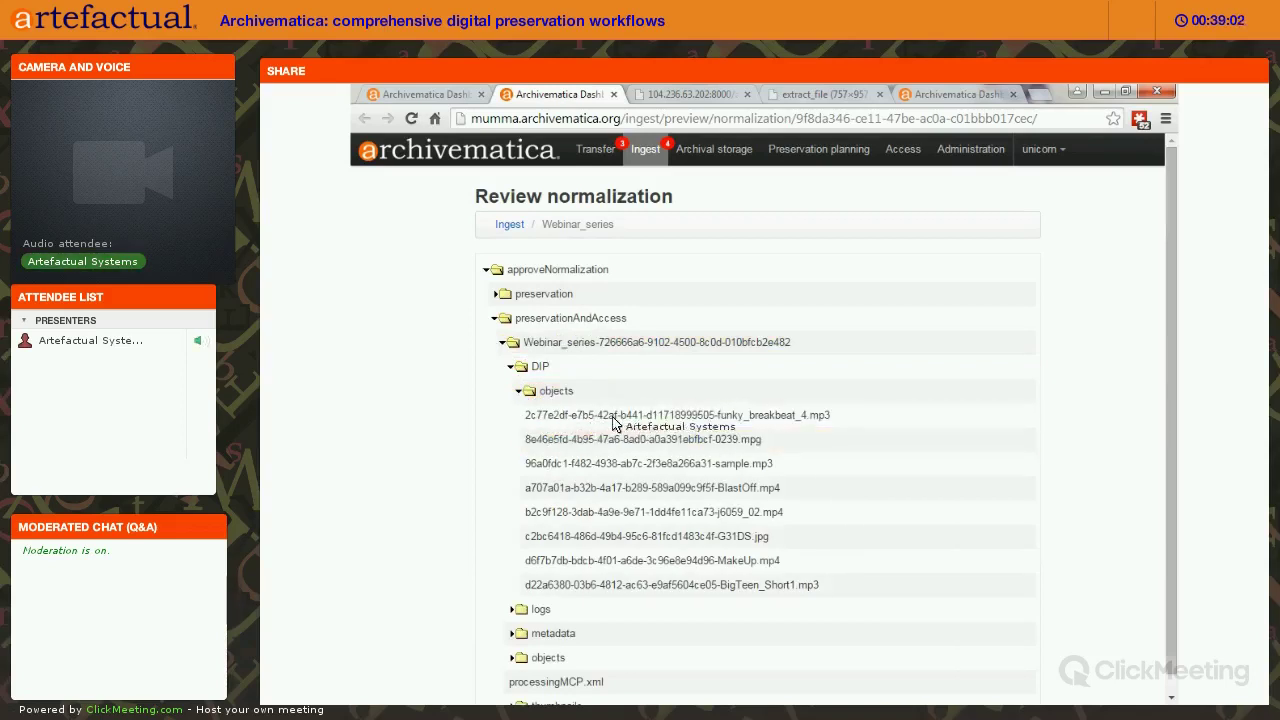
pyautogui.click(722, 421)
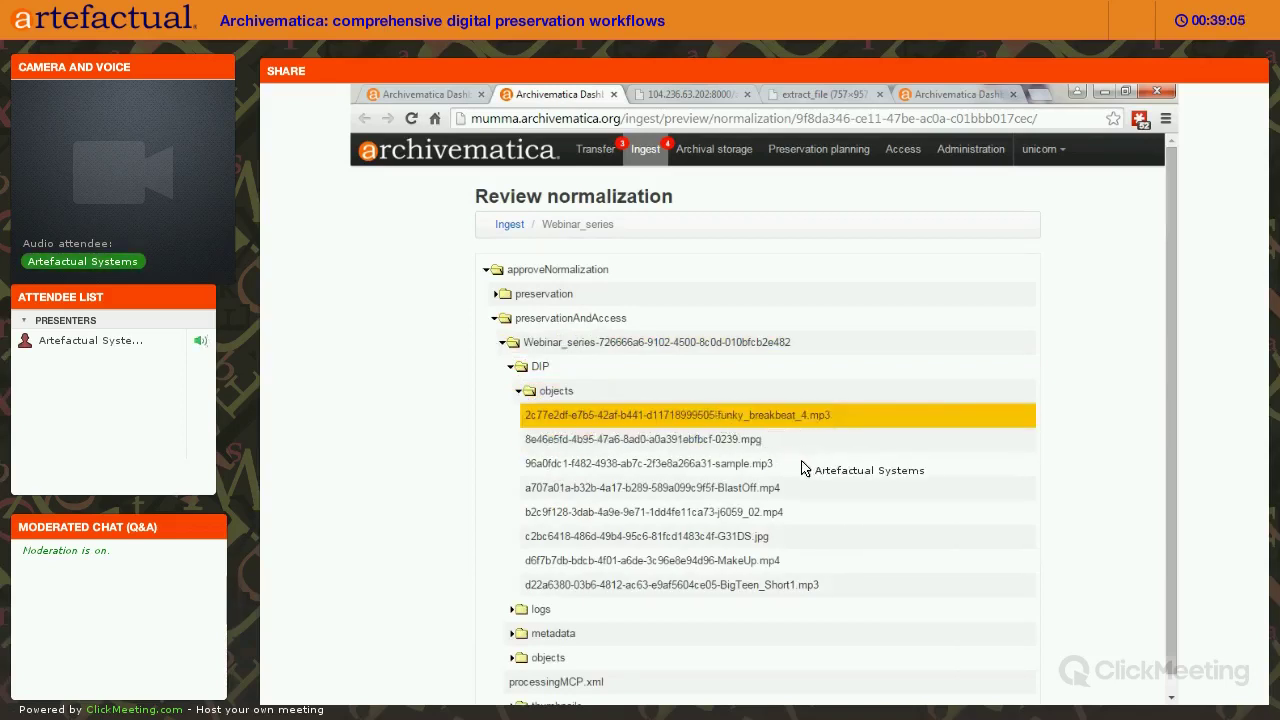
pyautogui.click(620, 465)
pyautogui.click(822, 418)
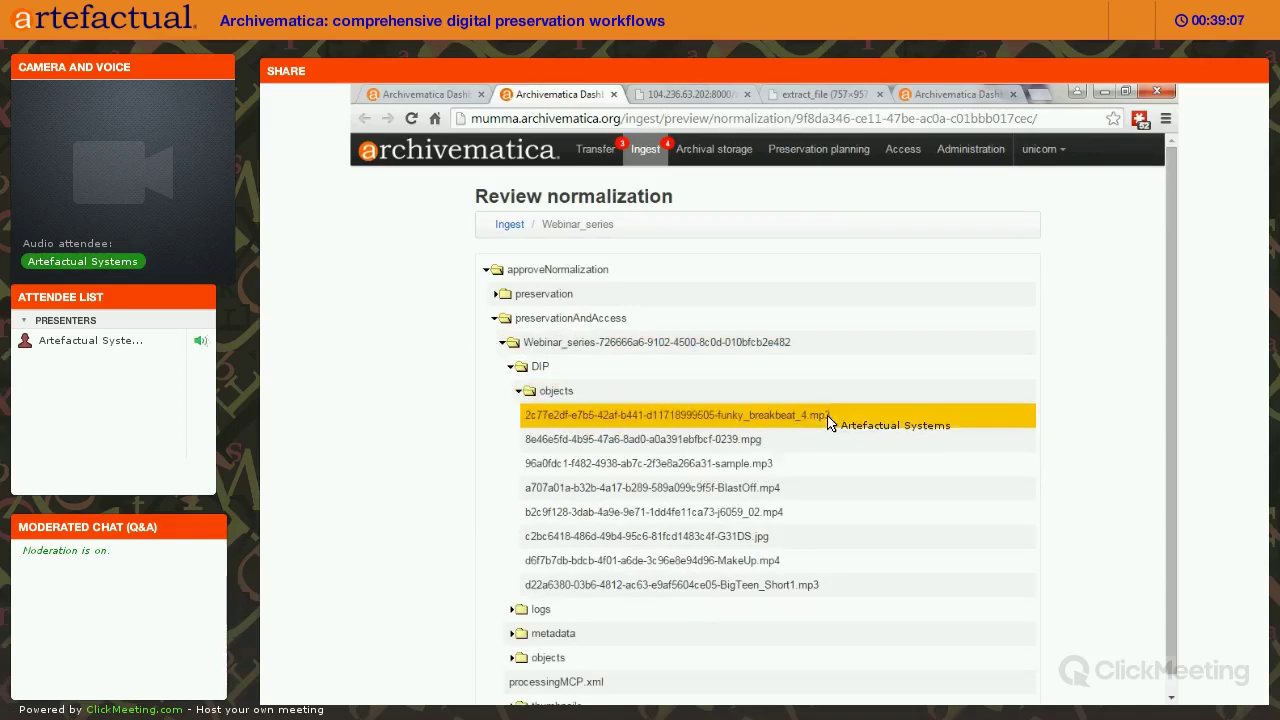
pyautogui.click(836, 442)
pyautogui.click(764, 540)
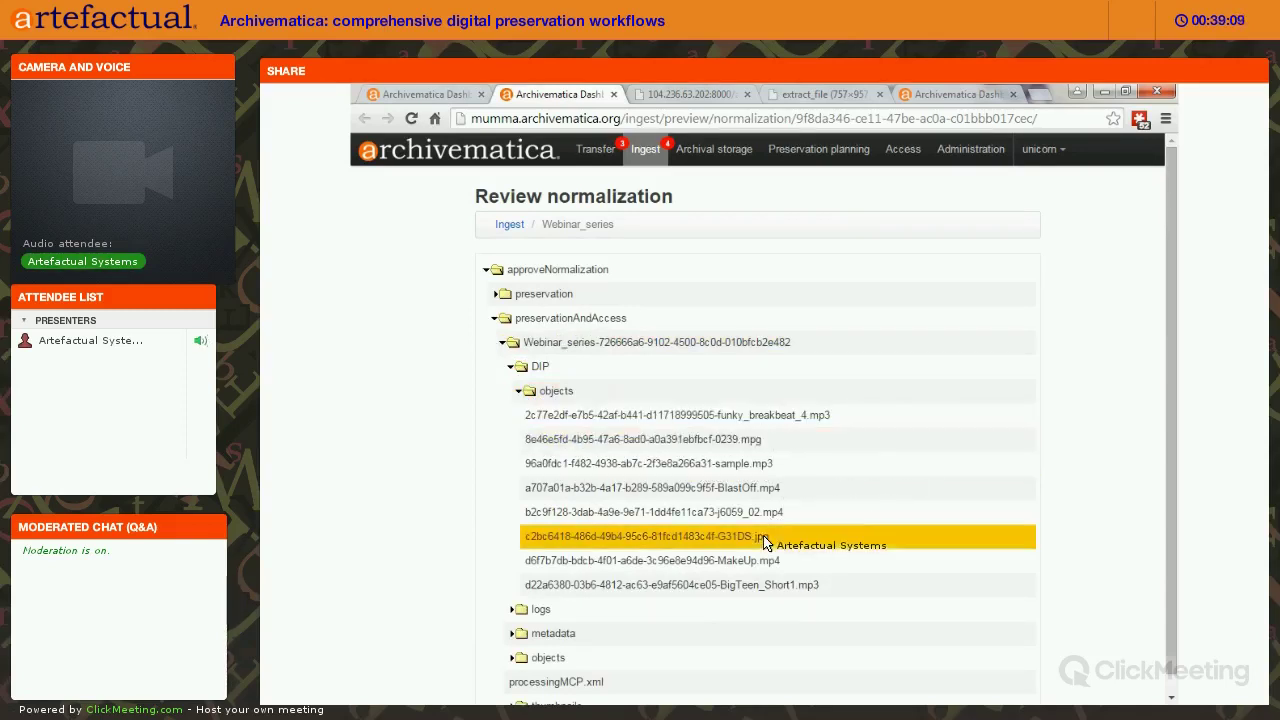
# Expand the Webinar series package's own objects folder and compare the original files with their preservation copies.
pyautogui.scroll(-1, 500, 620)
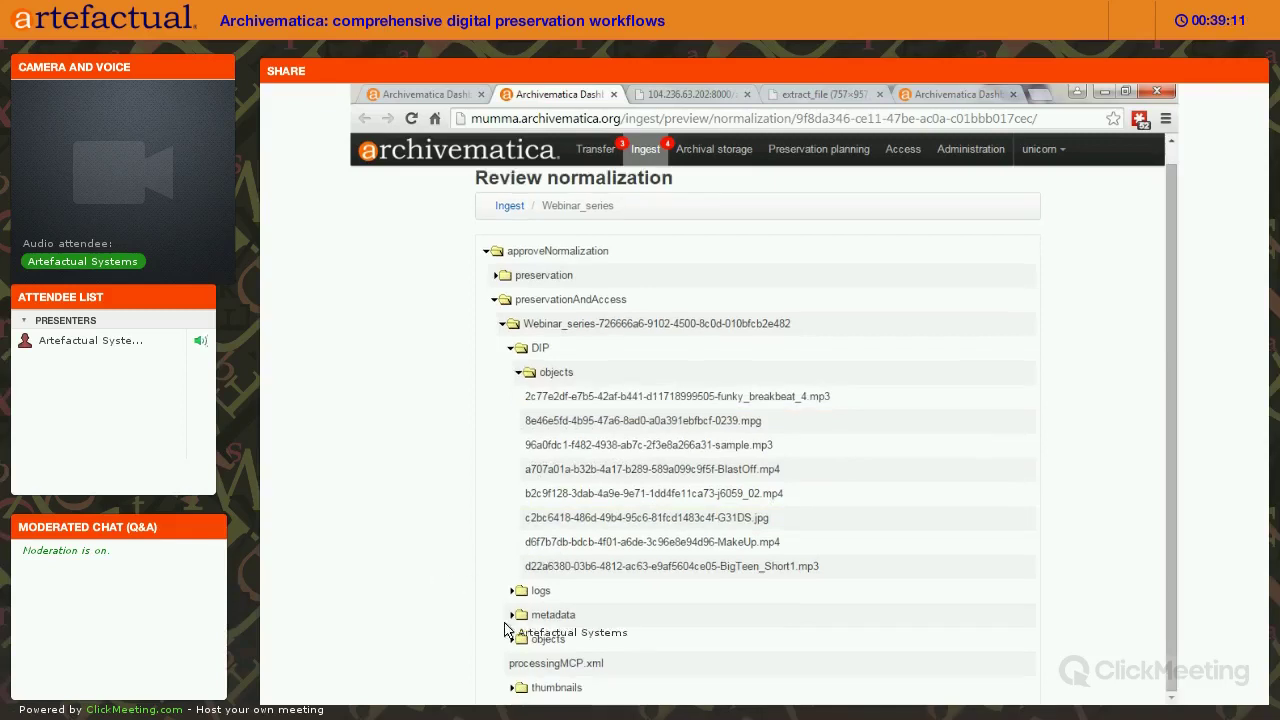
pyautogui.click(518, 642)
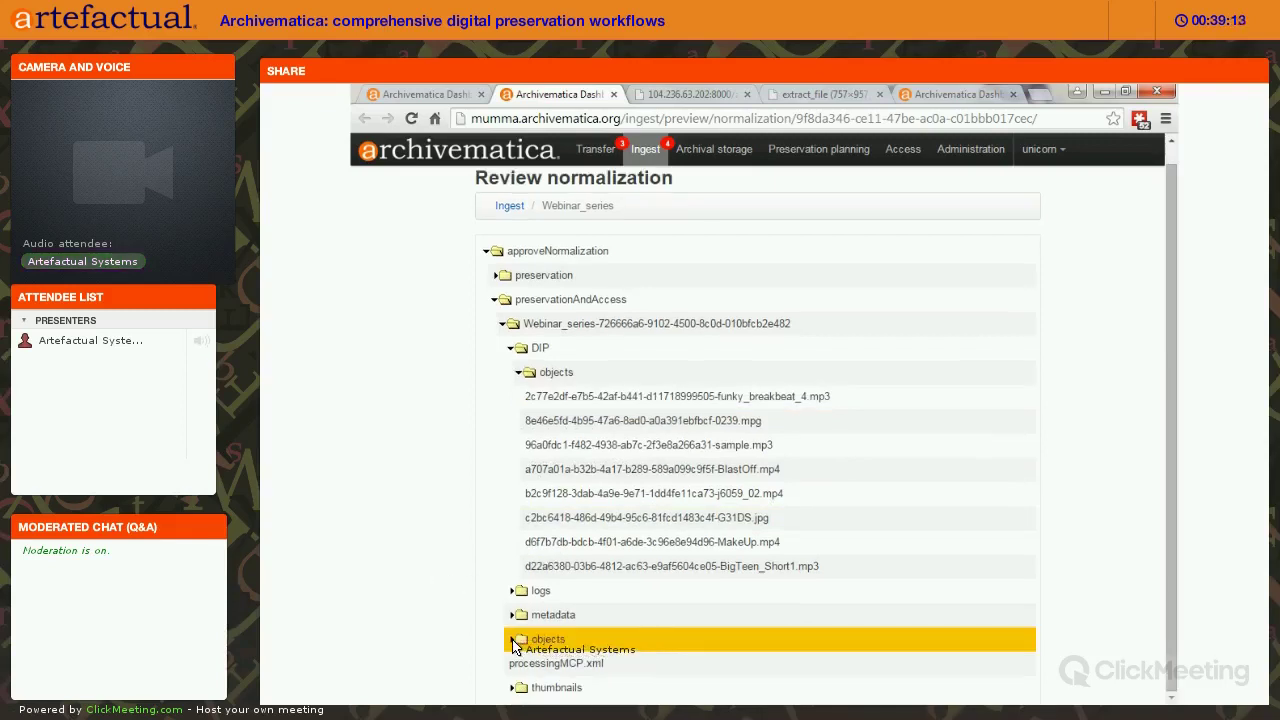
pyautogui.click(513, 642)
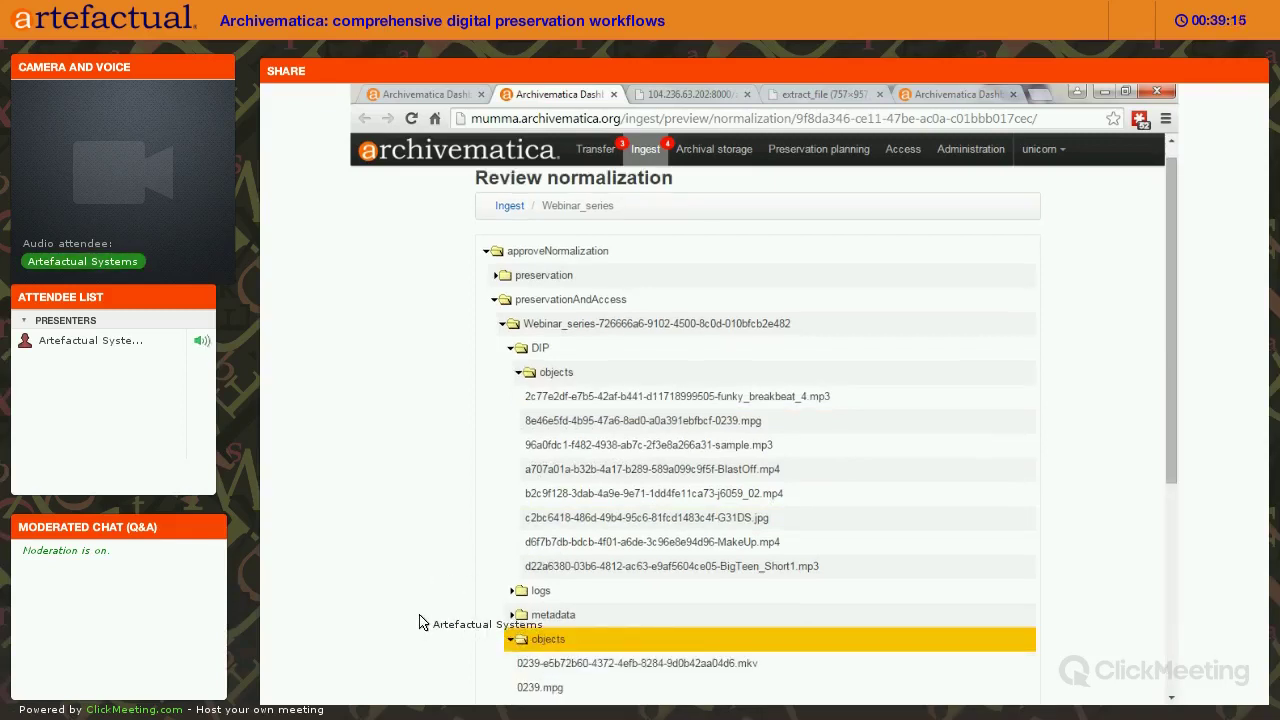
pyautogui.scroll(-3, 645, 468)
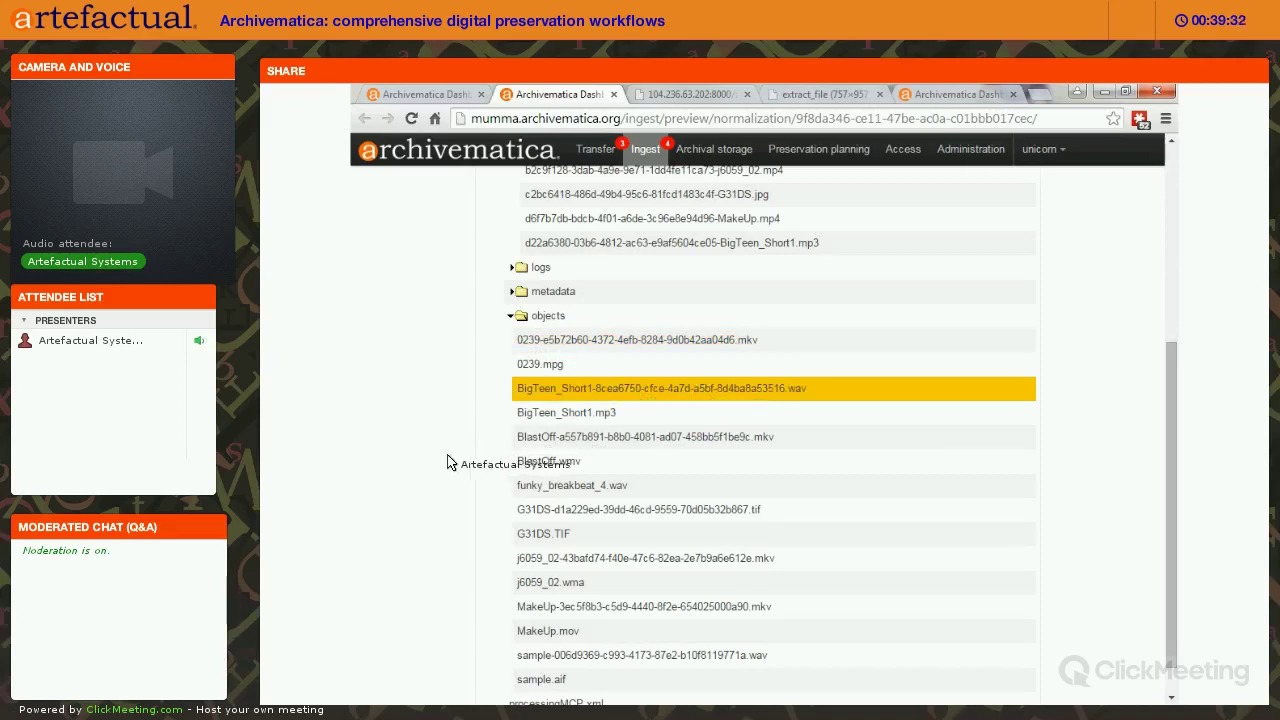
pyautogui.scroll(-1, 517, 268)
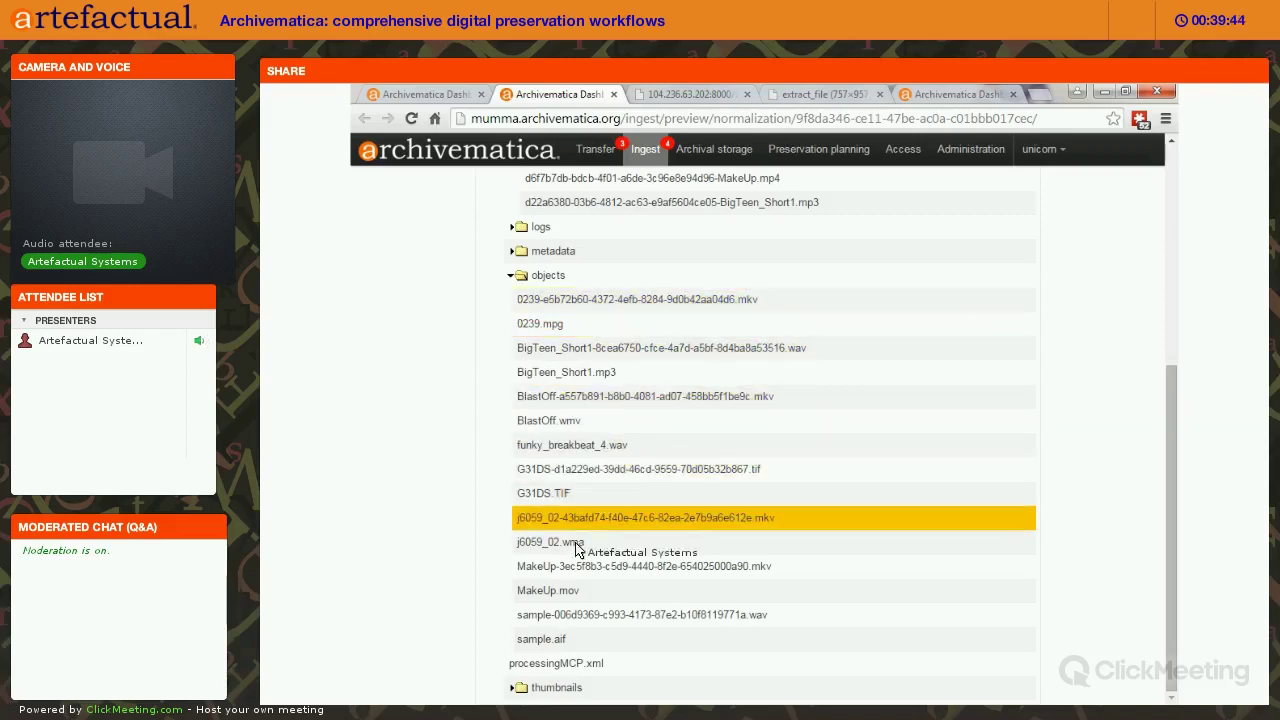
# Return to the ingest page and approve the normalization of the Webinar series SIP.
pyautogui.click(425, 94)
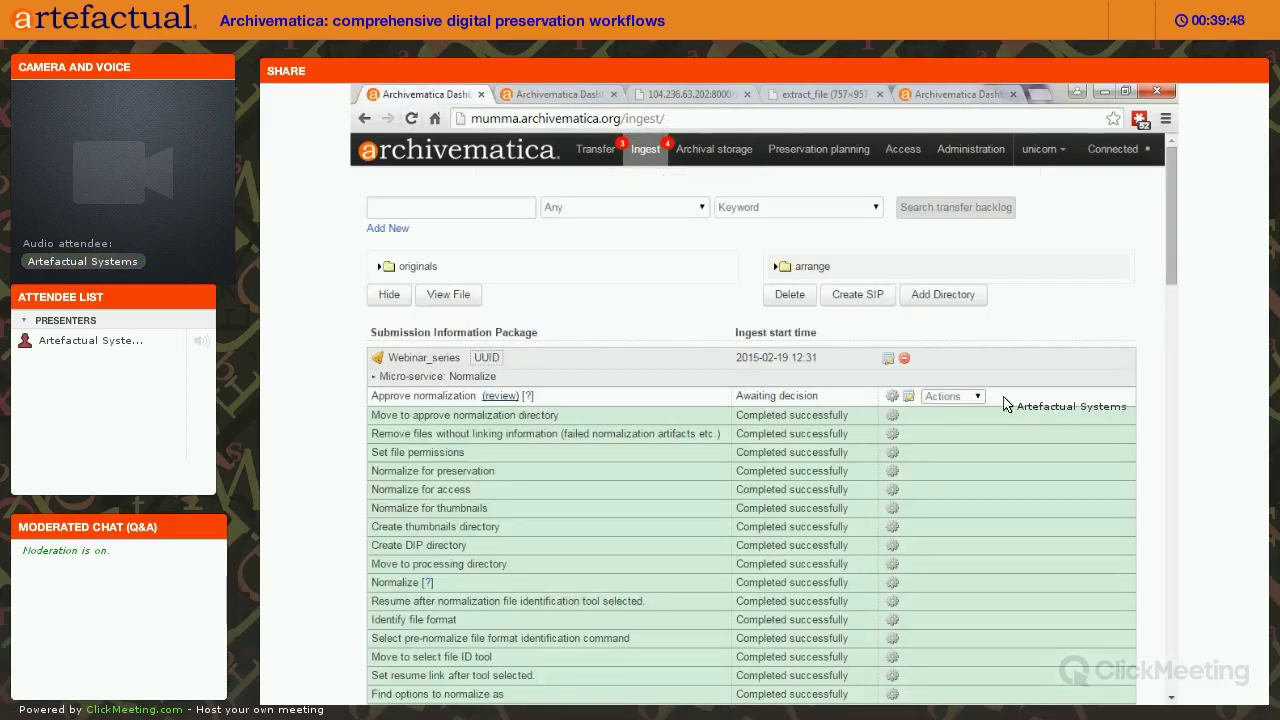
pyautogui.click(974, 400)
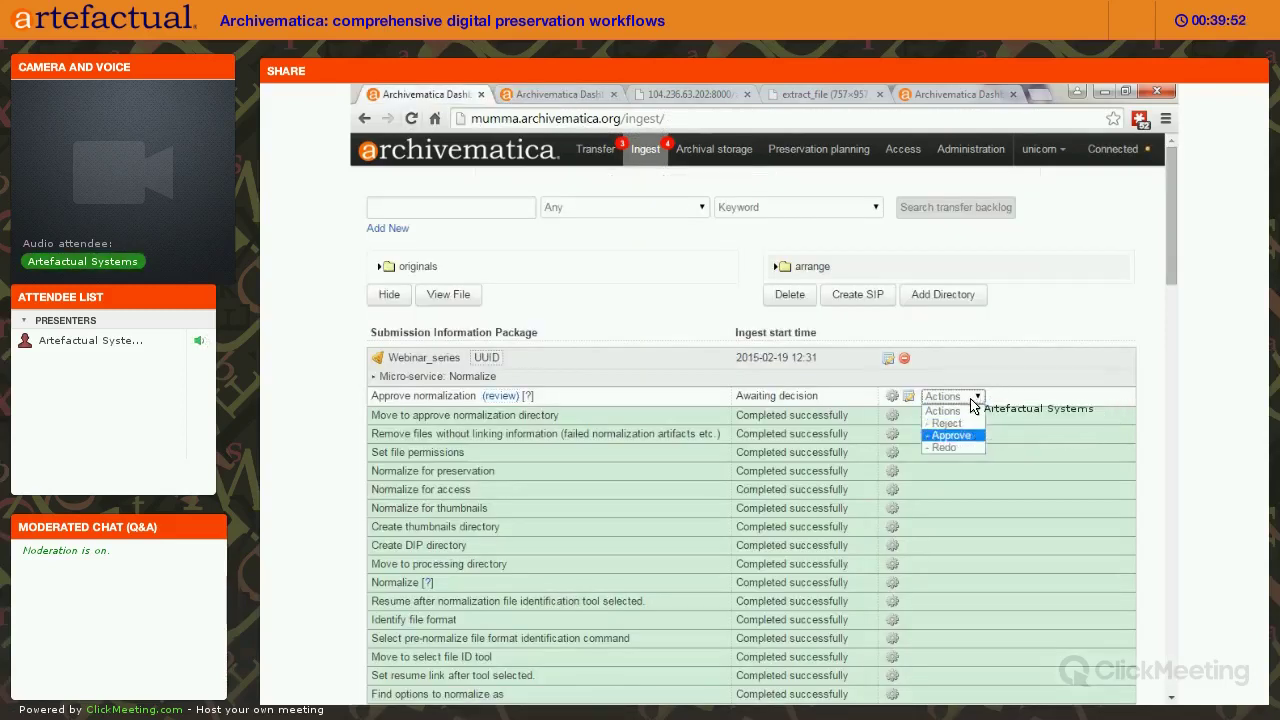
pyautogui.click(966, 436)
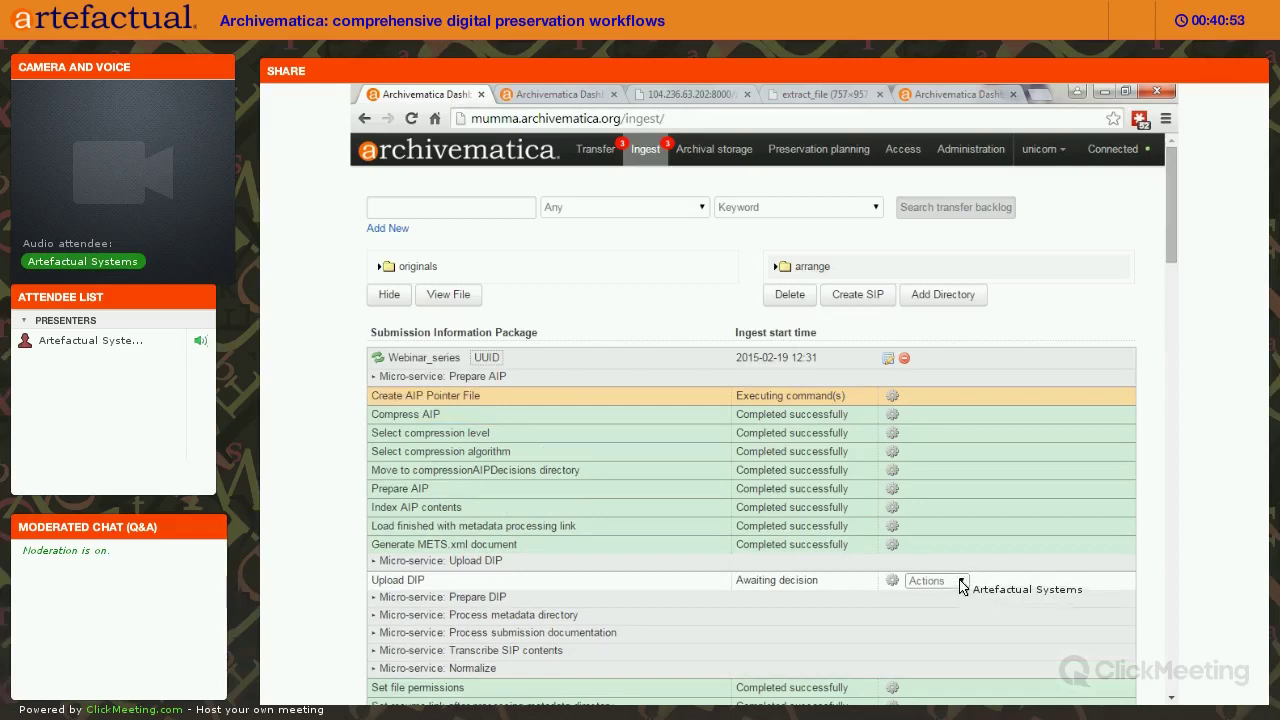
# Store the Webinar series AIP in the standard Archivematica Directory.
pyautogui.click(960, 581)
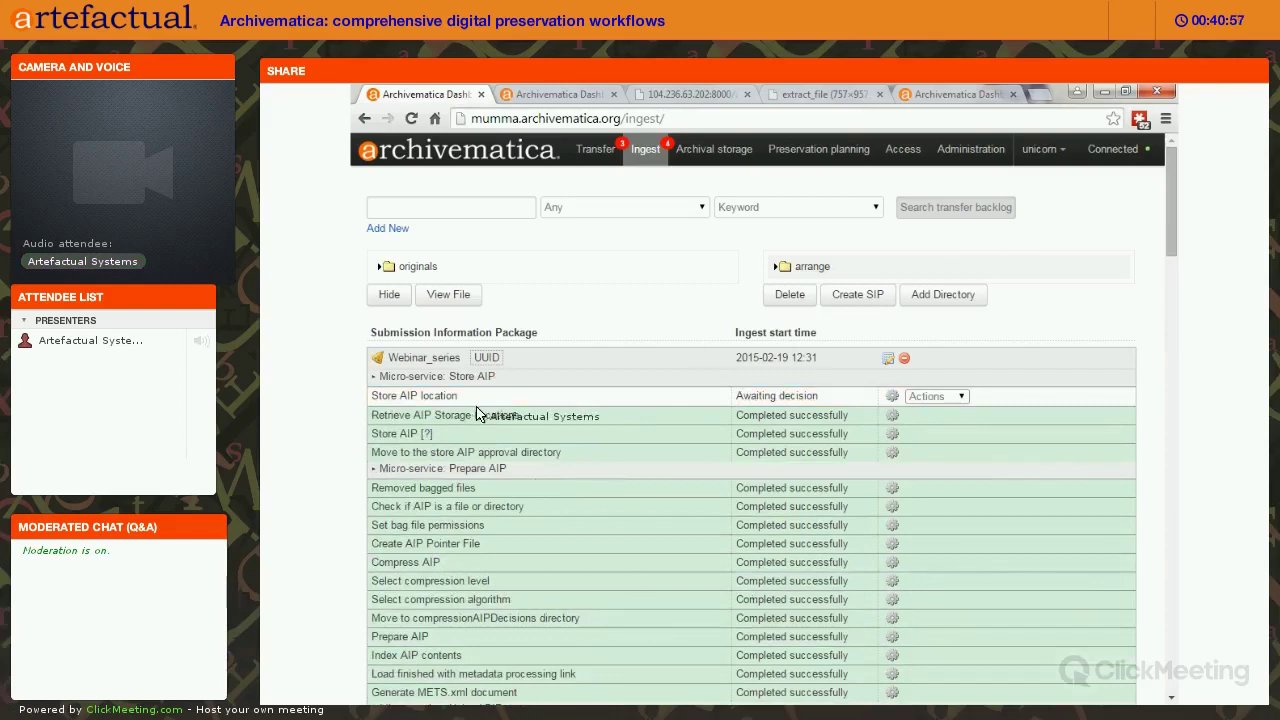
pyautogui.scroll(-1, 600, 420)
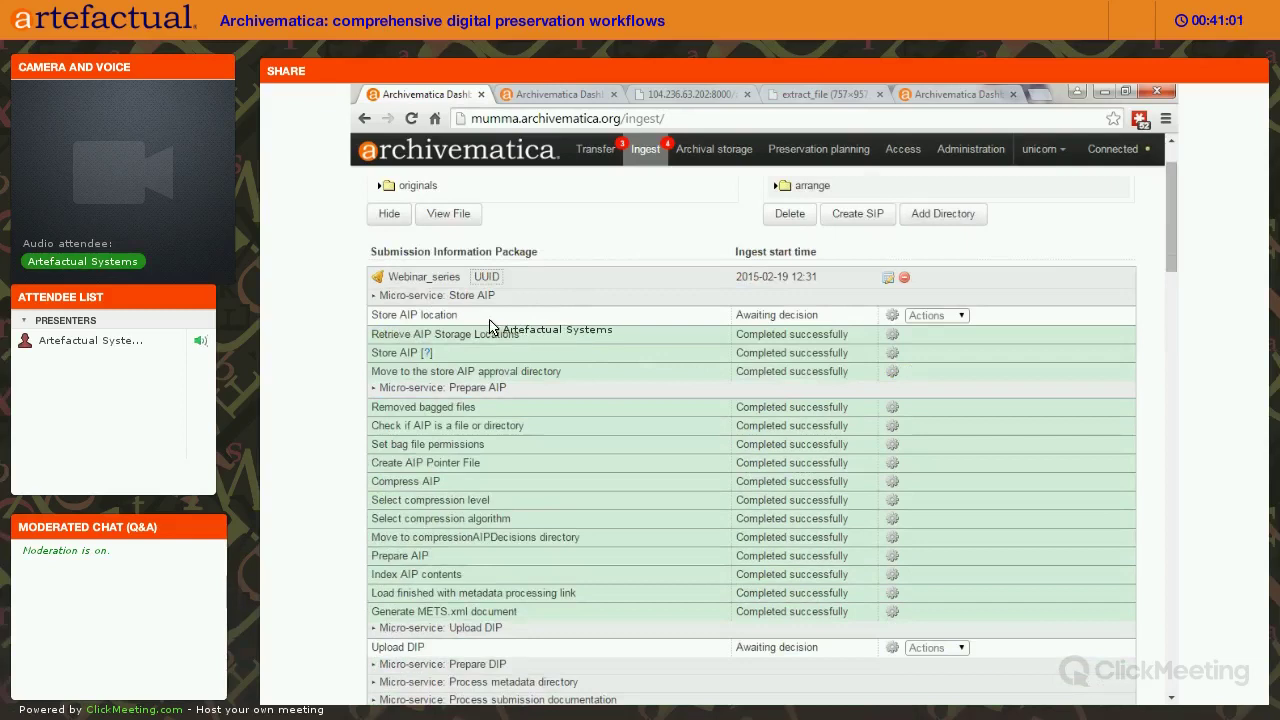
pyautogui.click(954, 317)
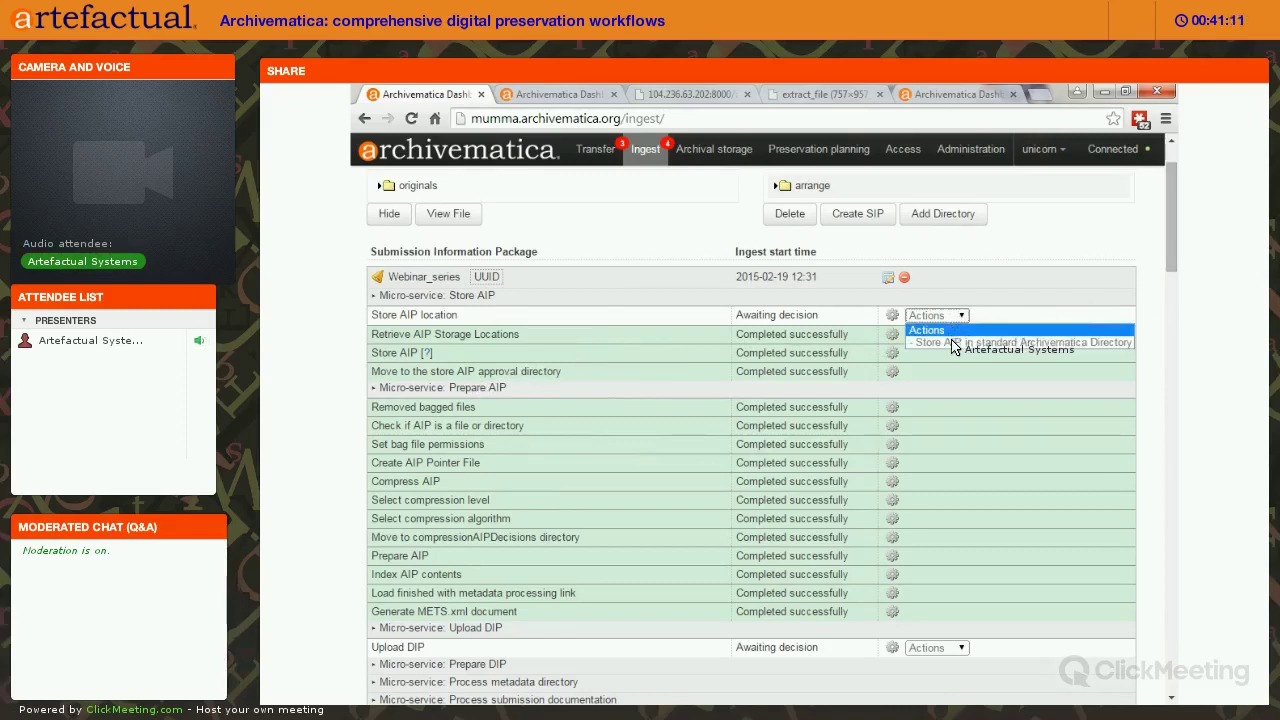
pyautogui.click(952, 343)
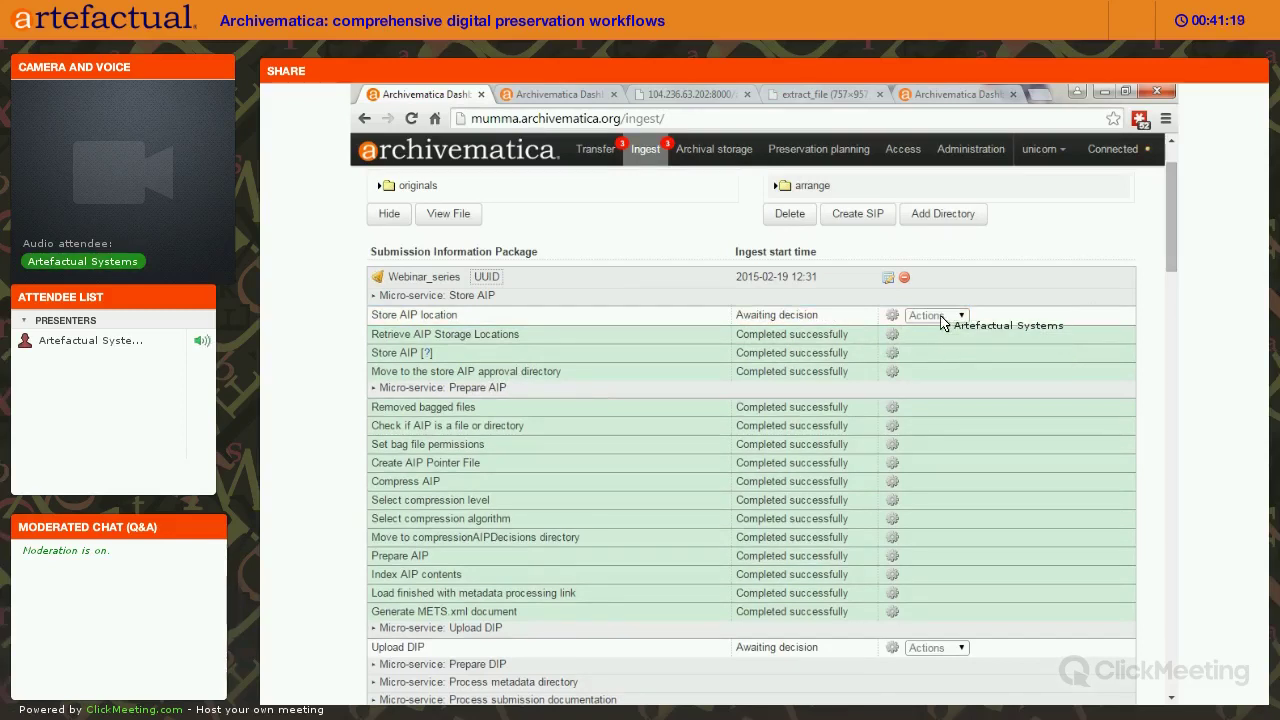
pyautogui.click(940, 316)
pyautogui.click(960, 343)
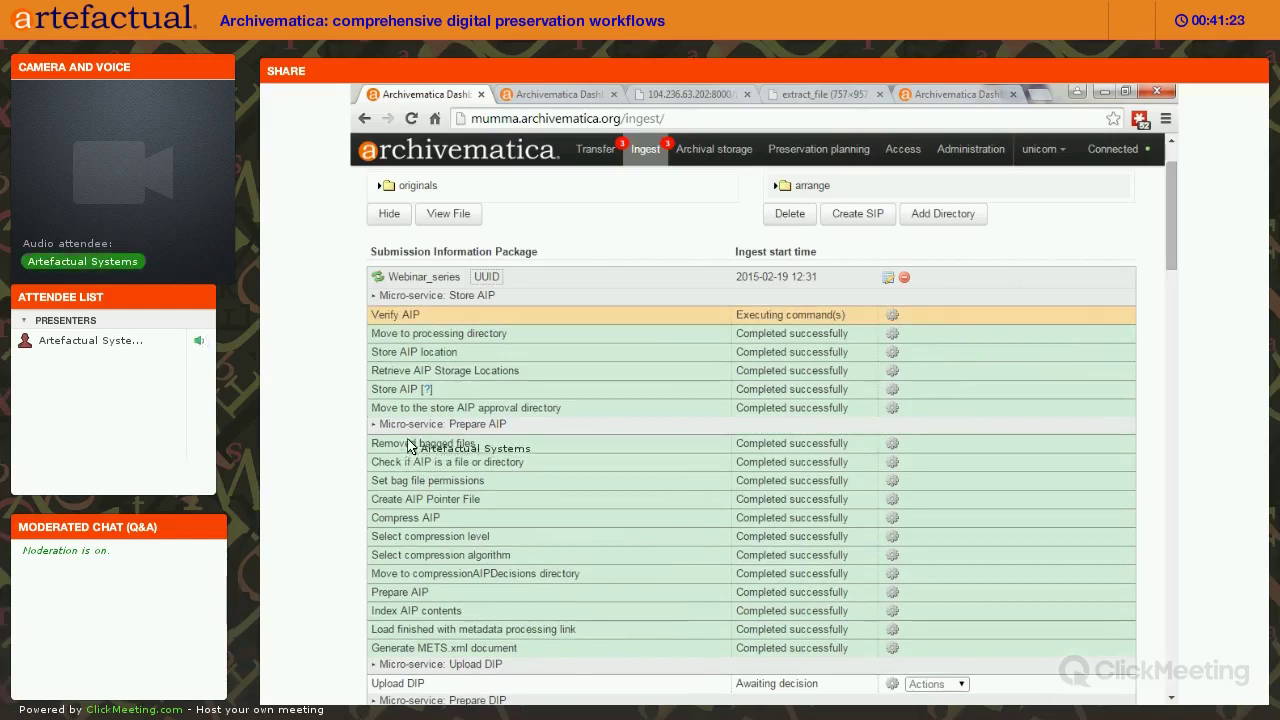
# Set the Upload DIP decision for the Webinar series package to Store DIP.
pyautogui.scroll(-3, 420, 450)
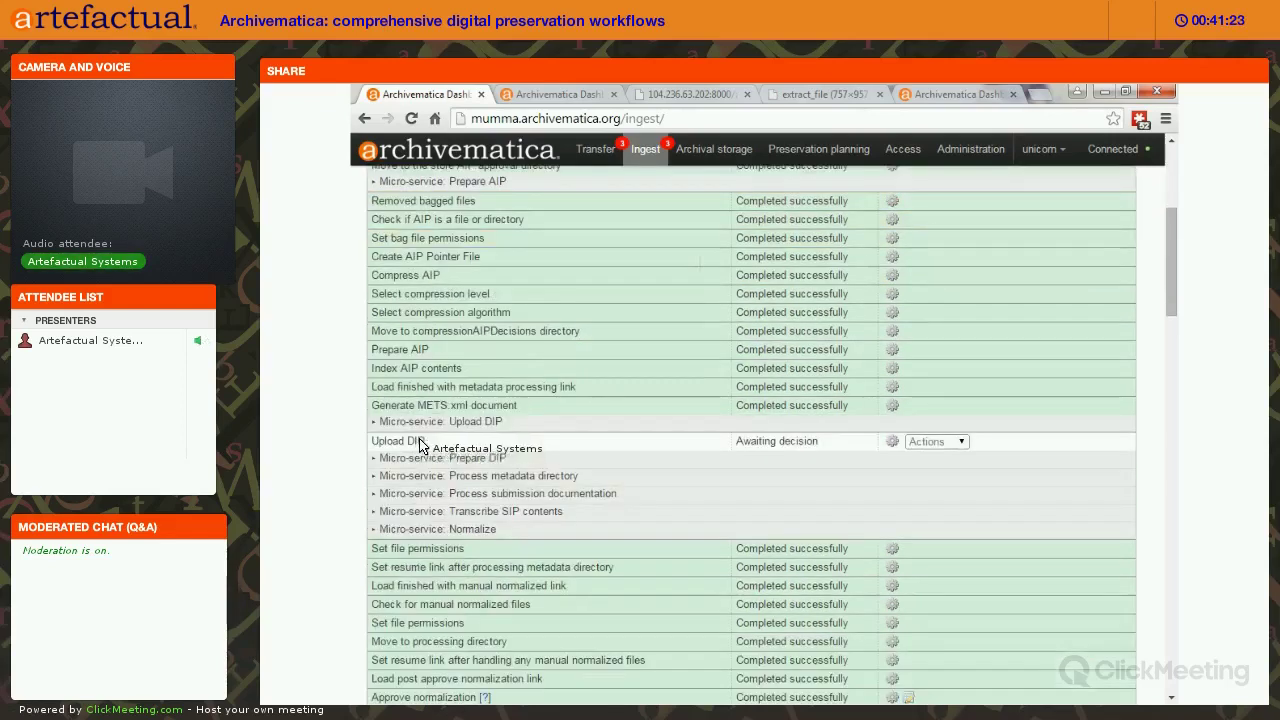
pyautogui.click(935, 441)
pyautogui.click(959, 469)
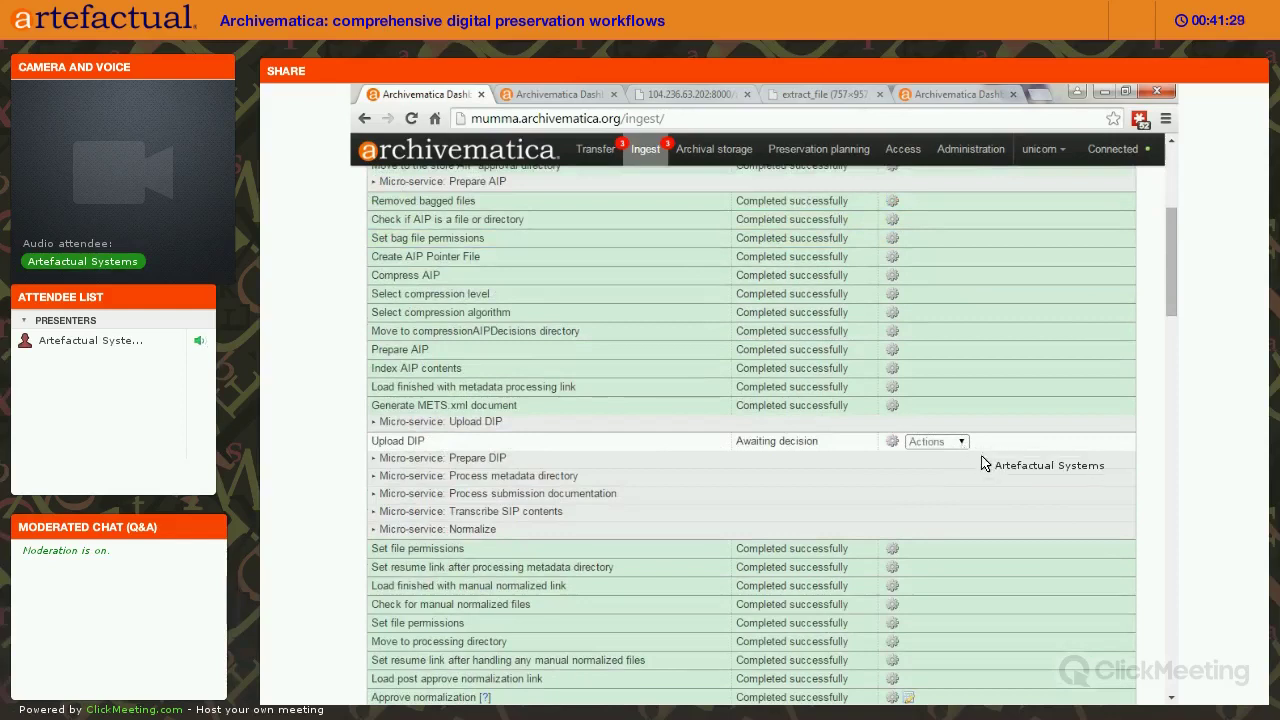
pyautogui.click(960, 443)
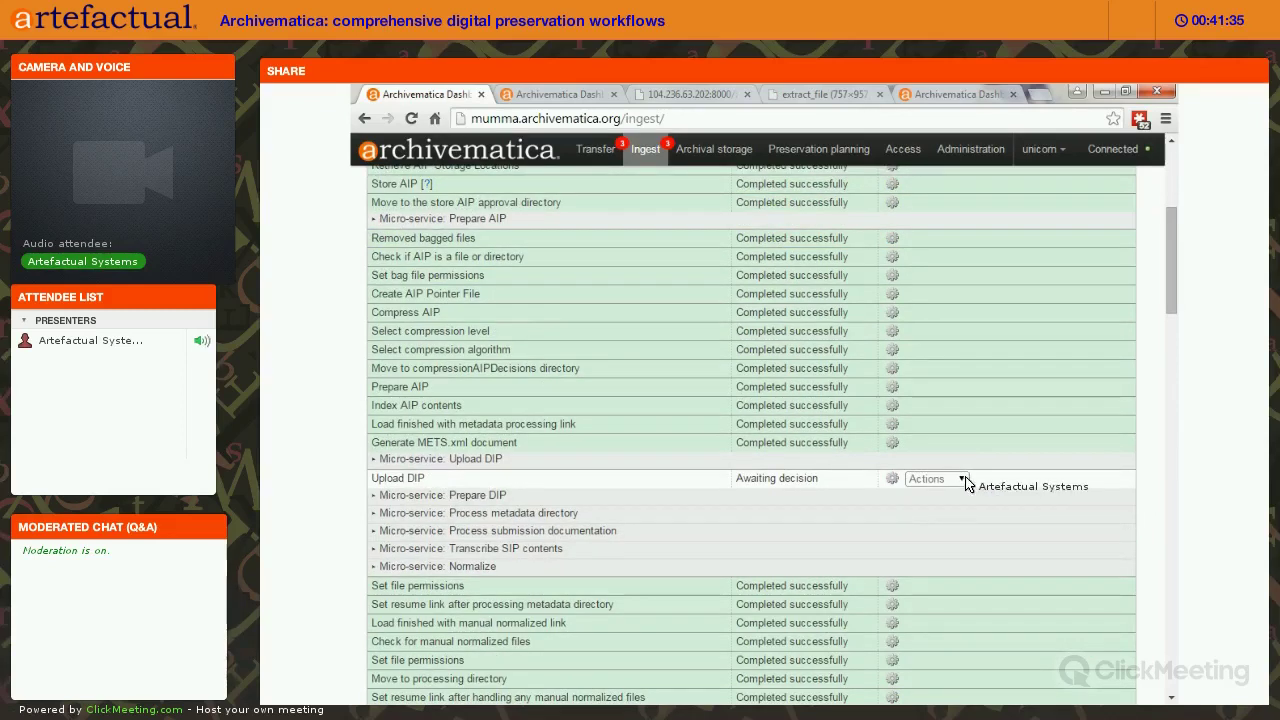
pyautogui.click(962, 480)
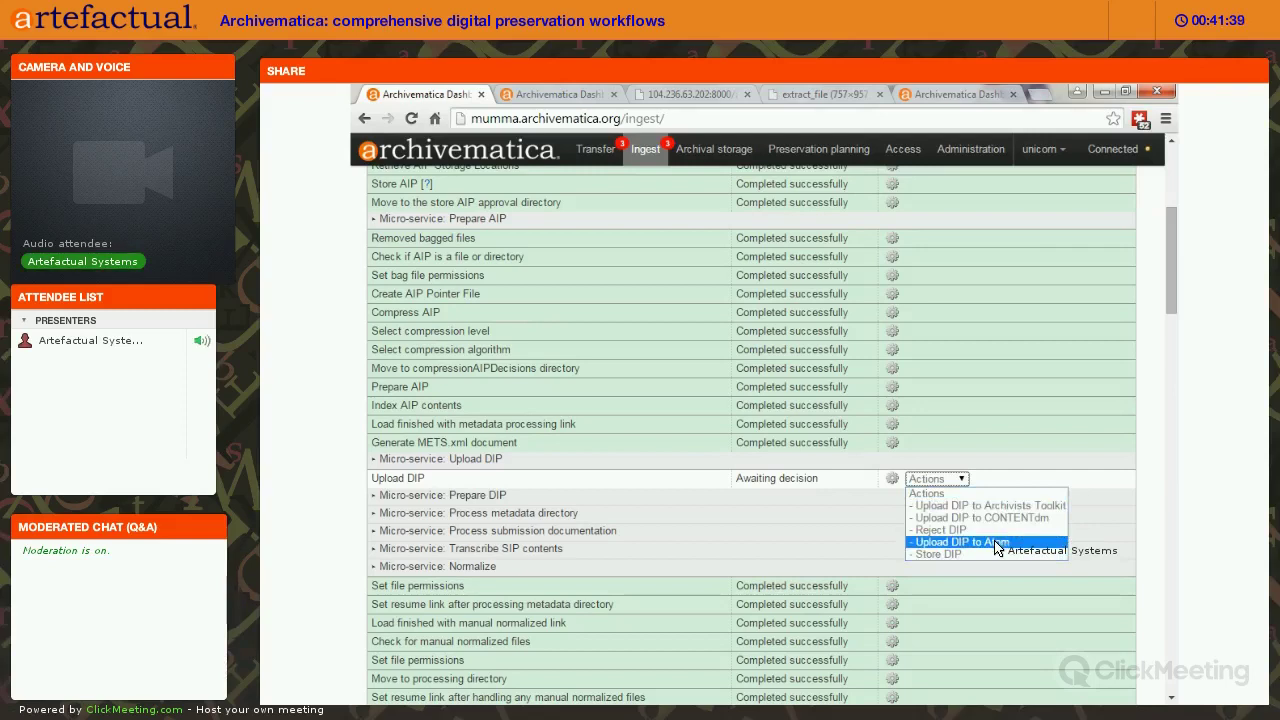
pyautogui.click(962, 497)
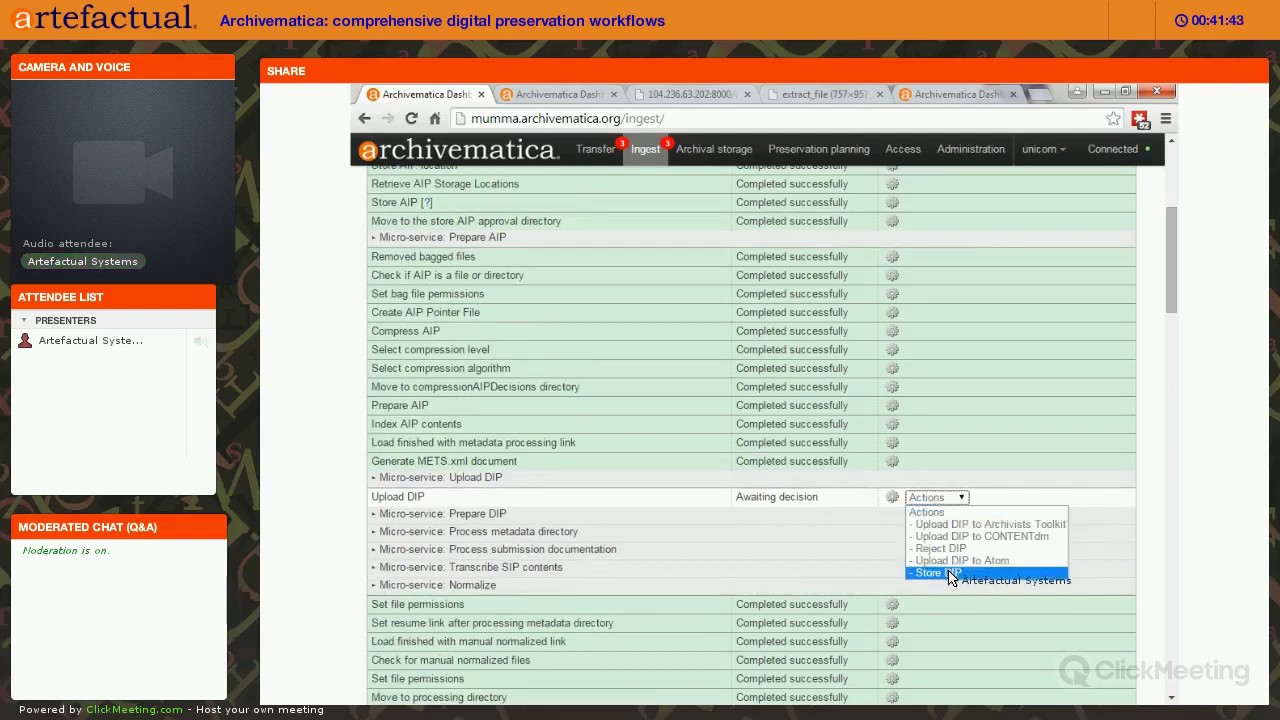
pyautogui.click(950, 573)
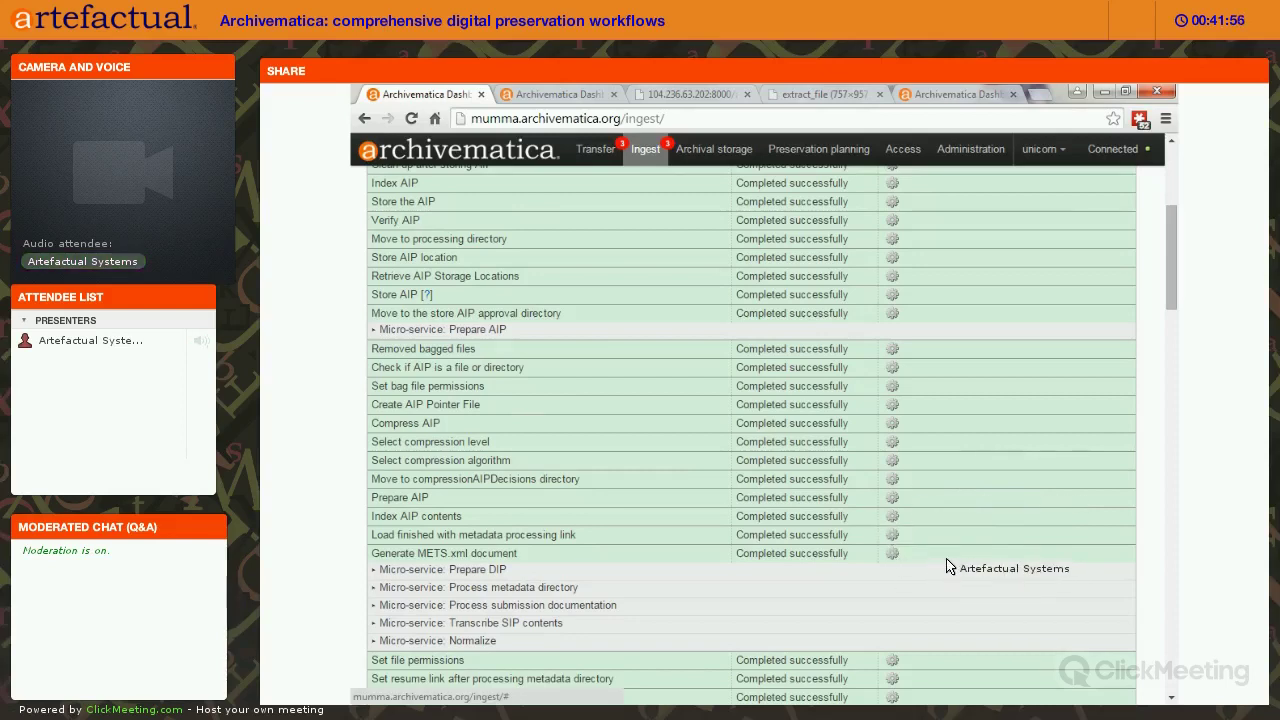
# Store the Webinar series DIP in the standard Archivematica Directory.
pyautogui.scroll(5, 925, 381)
pyautogui.click(930, 397)
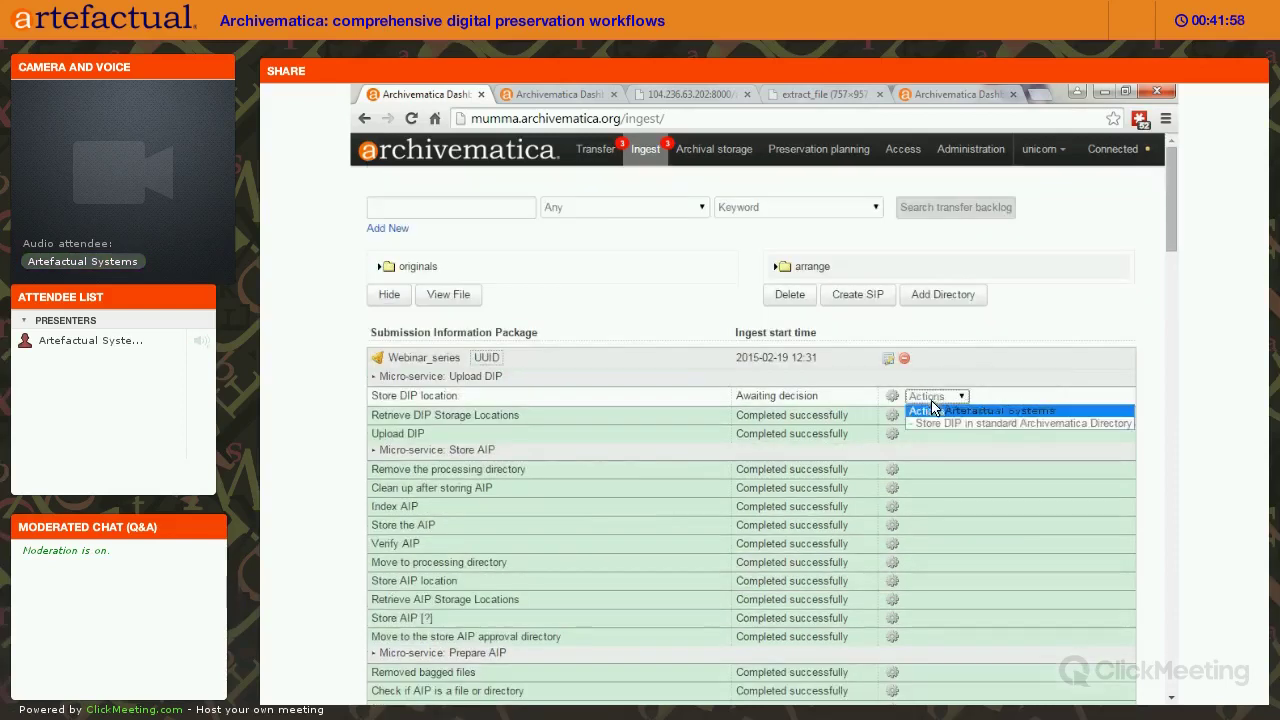
pyautogui.click(938, 424)
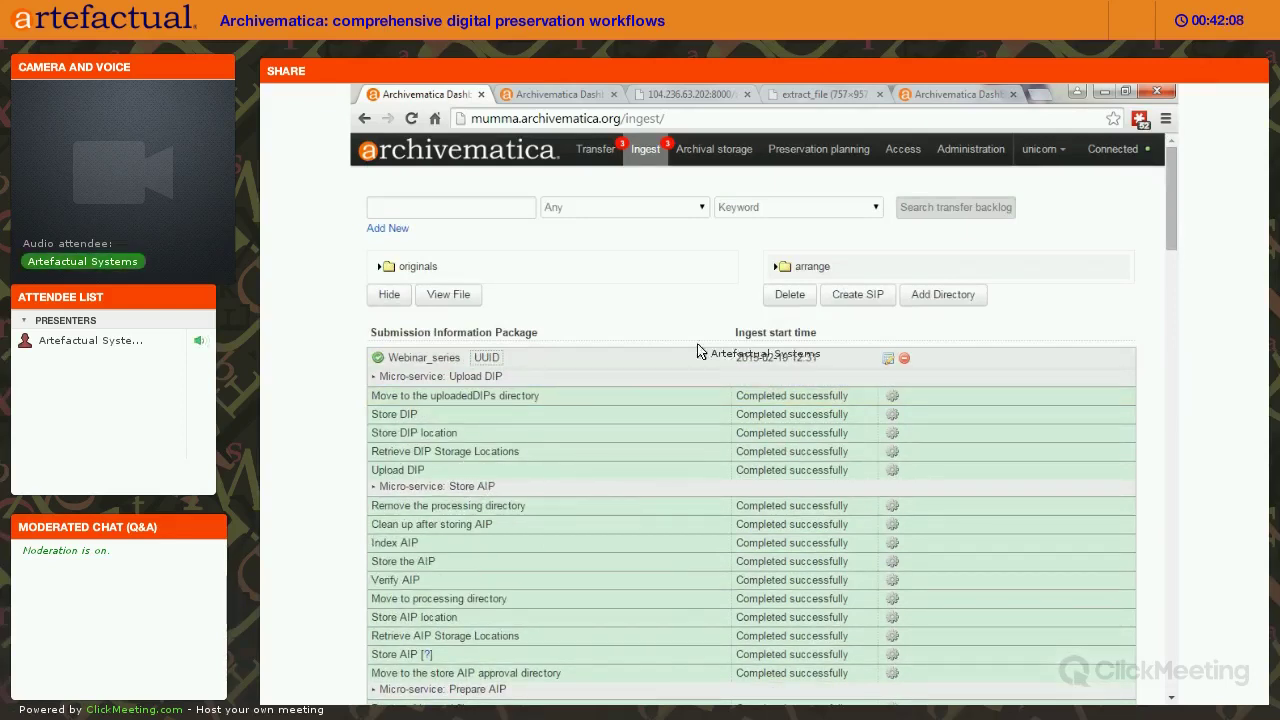
# Open archival storage and add a second search condition, reviewing the available search fields and the keyword or phrase options.
pyautogui.click(714, 149)
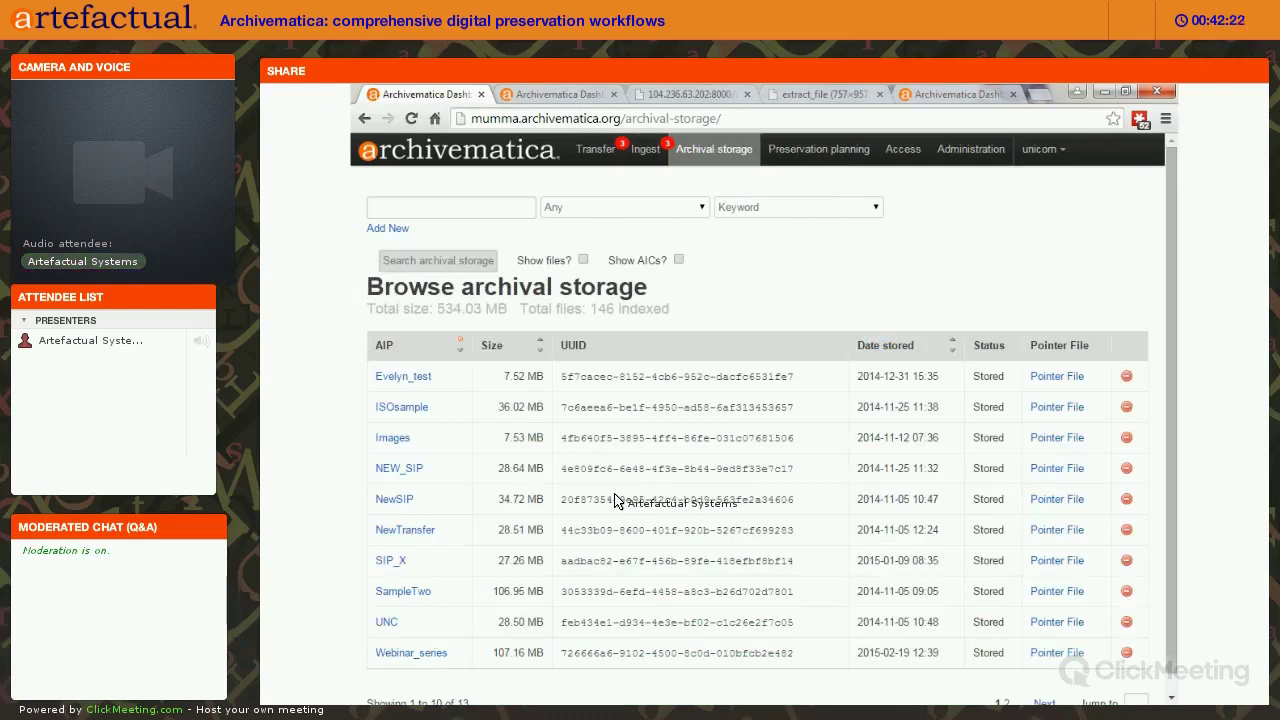
pyautogui.click(698, 210)
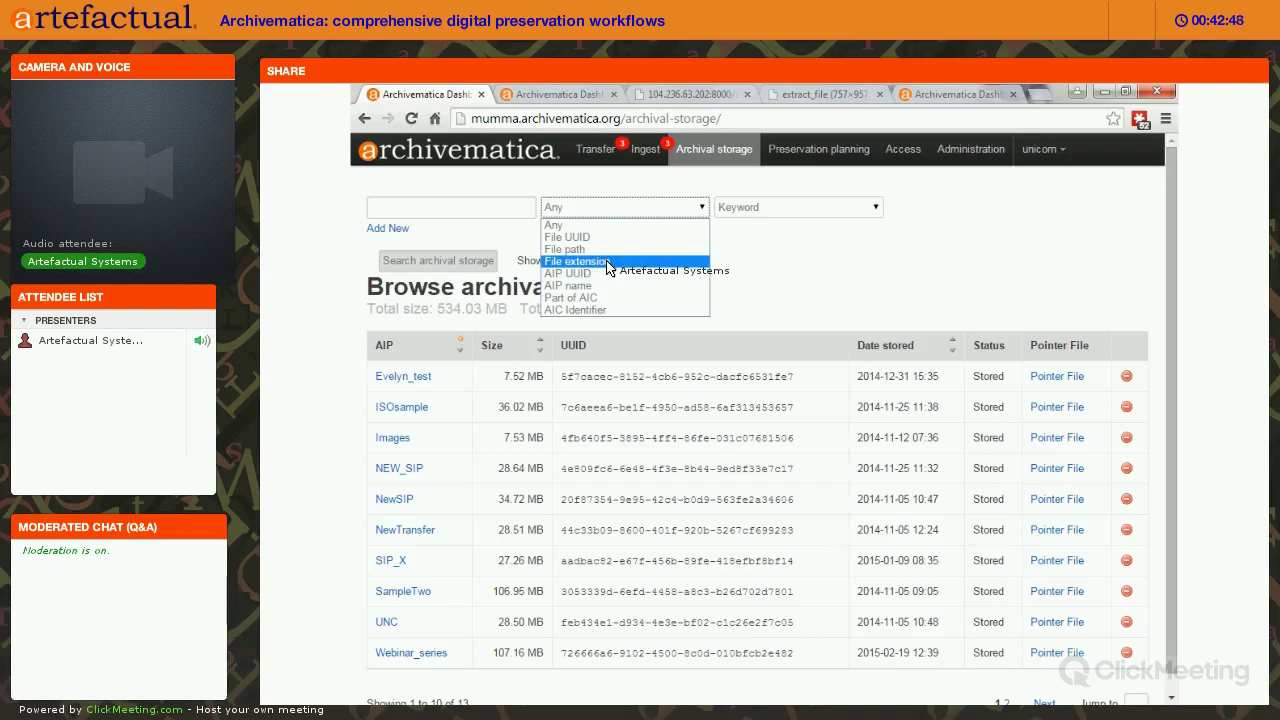
pyautogui.click(500, 236)
pyautogui.click(398, 229)
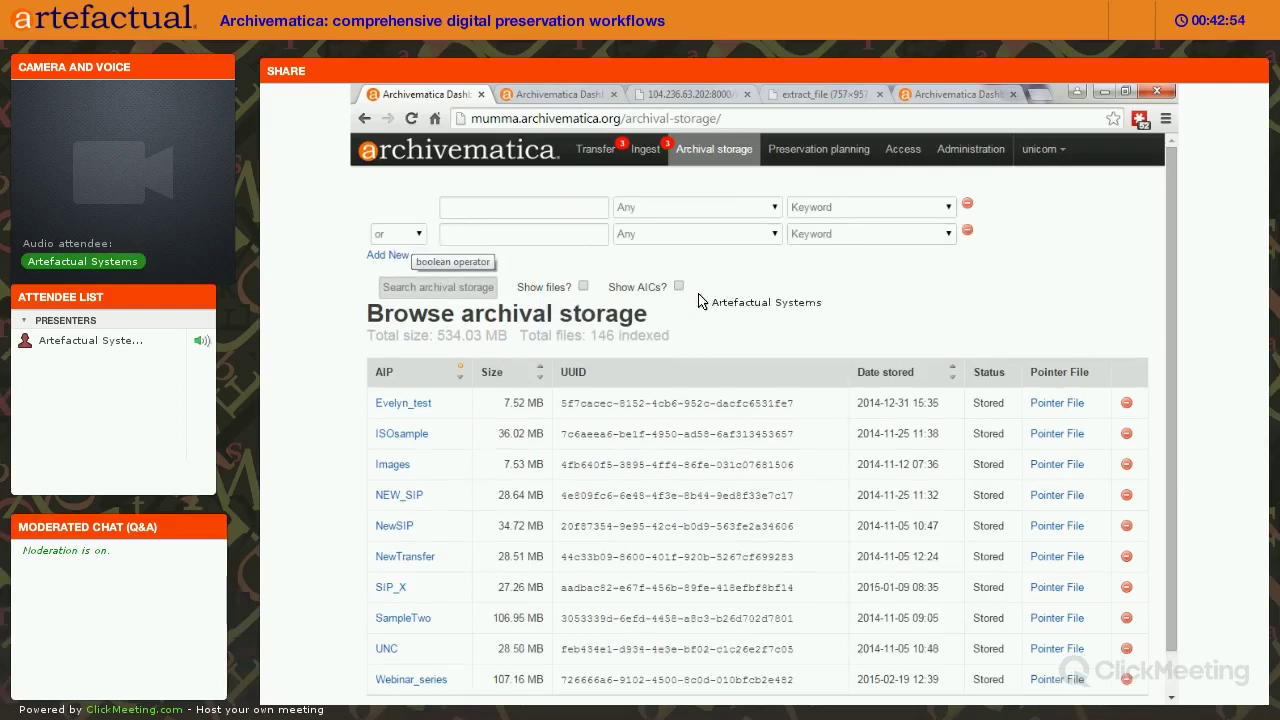
pyautogui.click(805, 233)
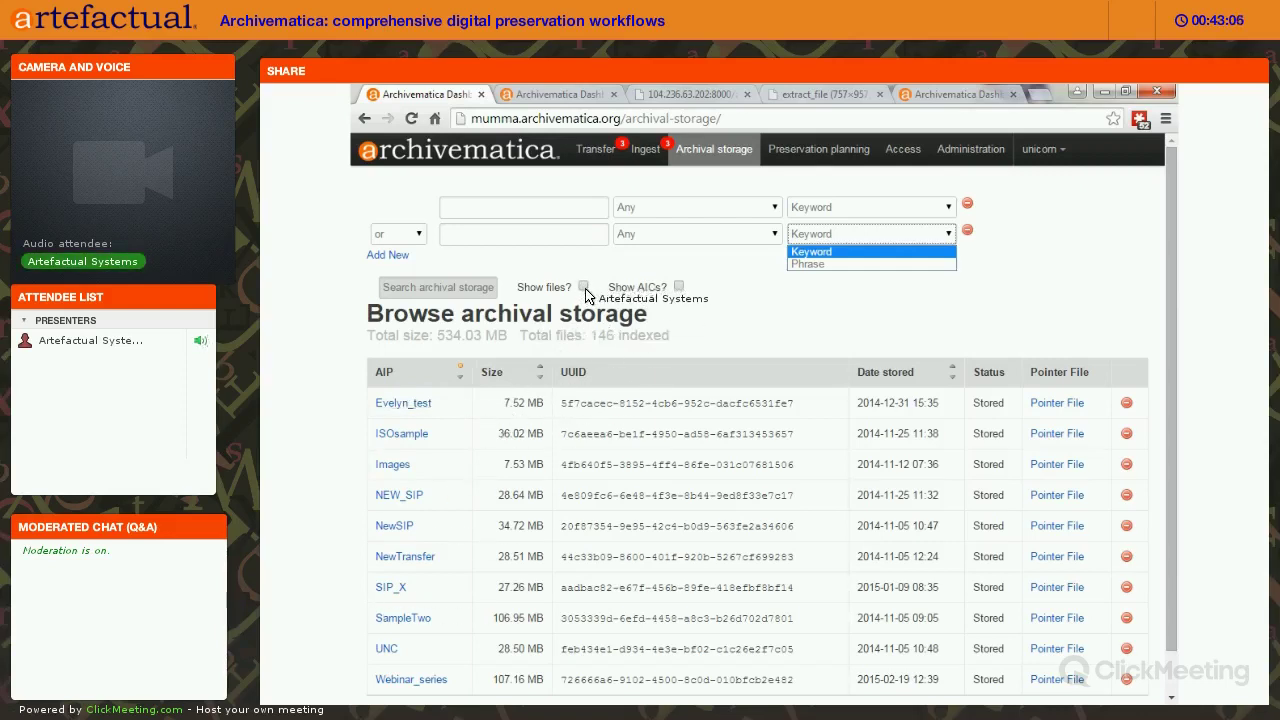
# Search archival storage for * with individual files shown, and browse the first page of results.
pyautogui.click(578, 208)
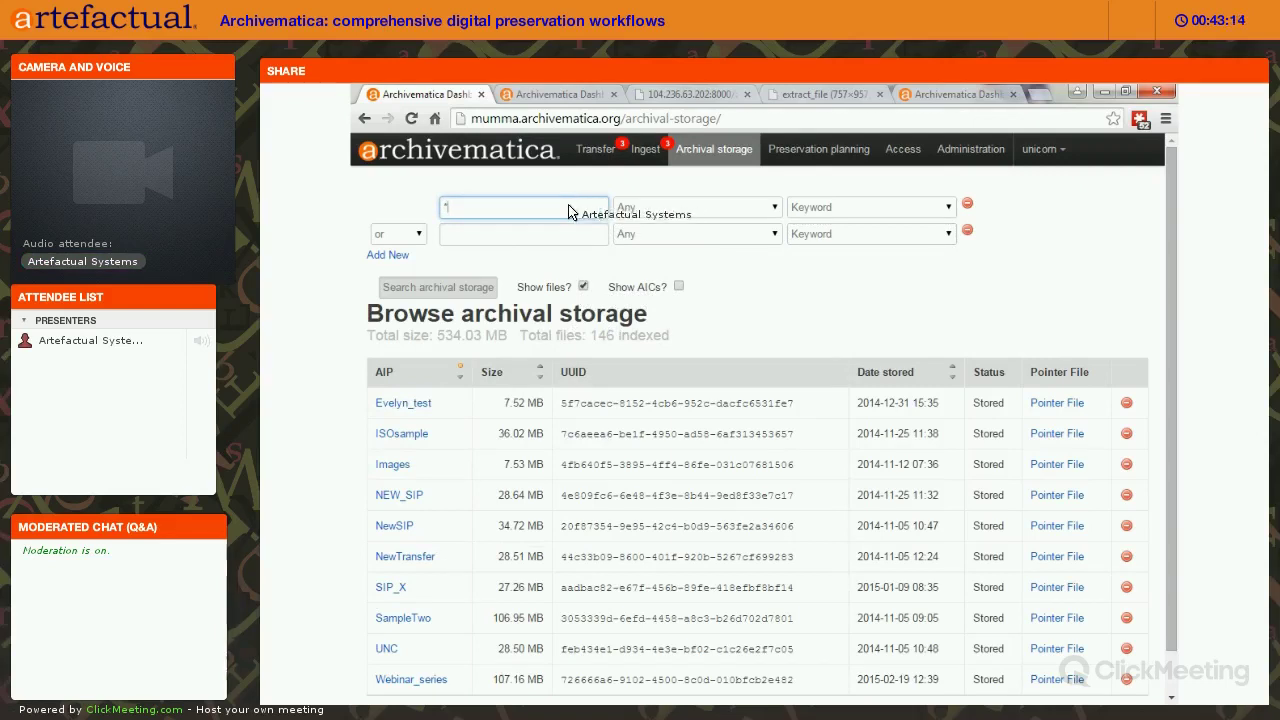
pyautogui.click(460, 292)
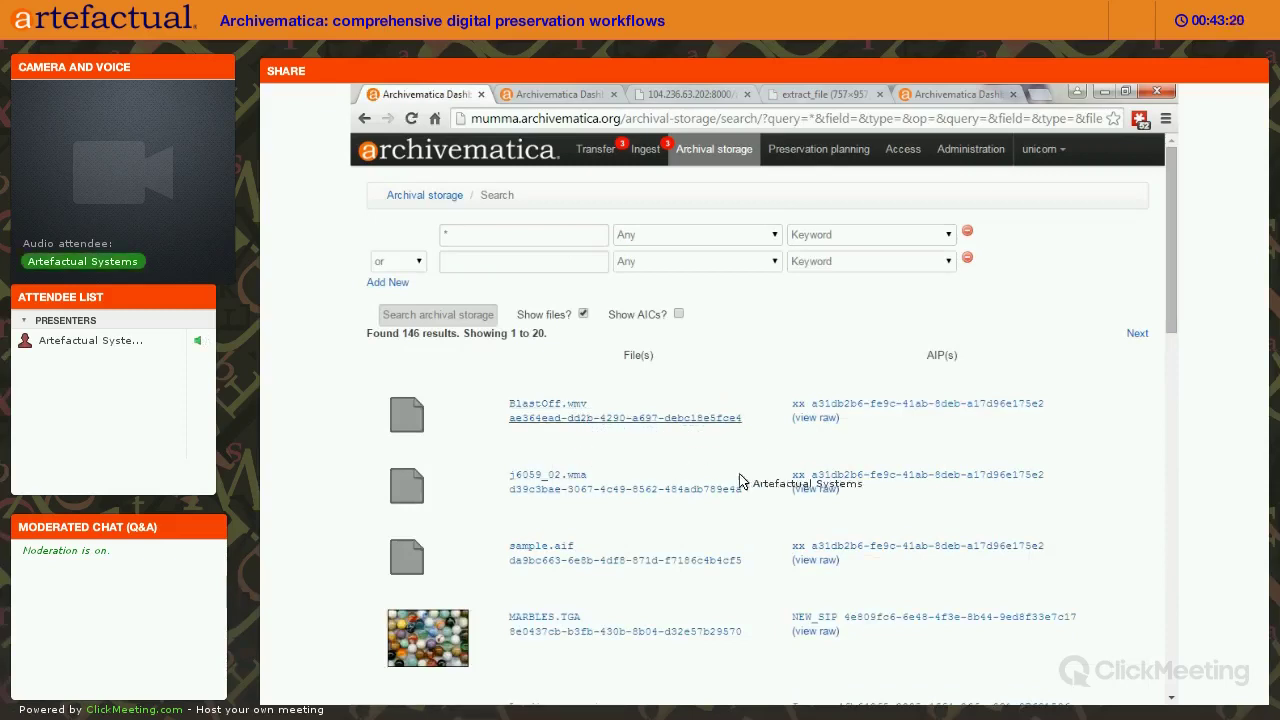
pyautogui.scroll(-3, 909, 474)
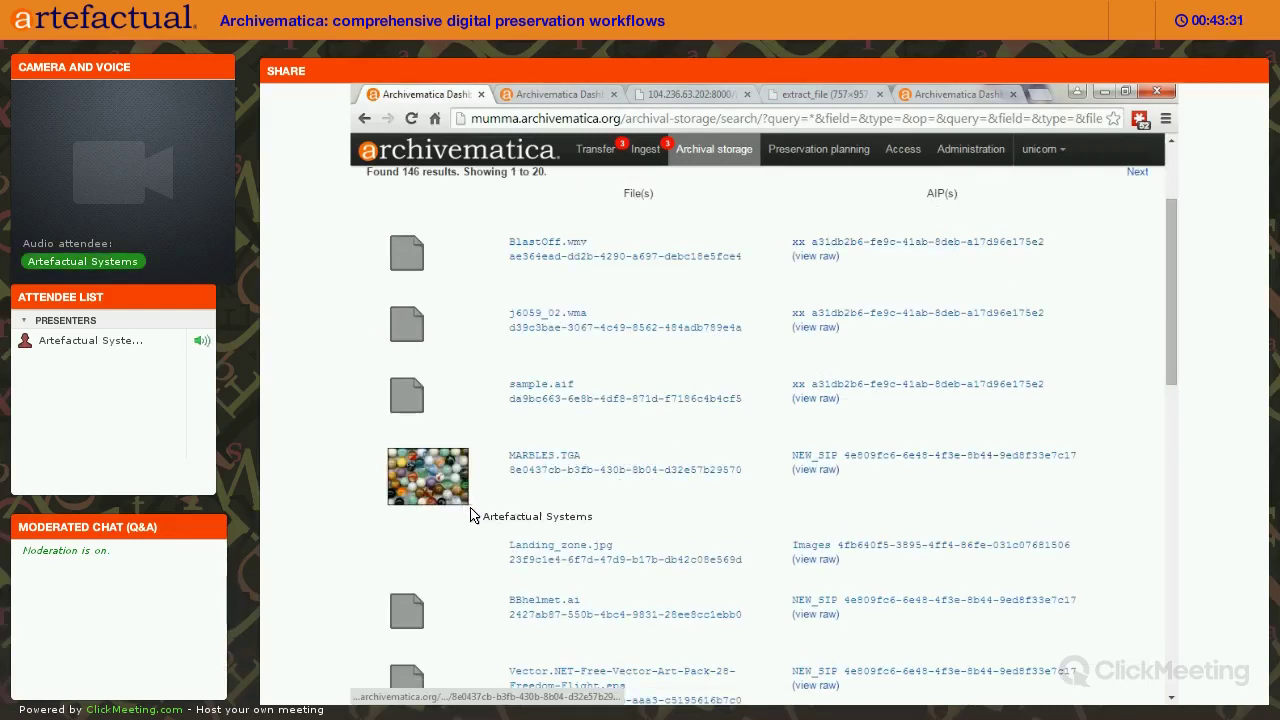
pyautogui.scroll(-10, 560, 550)
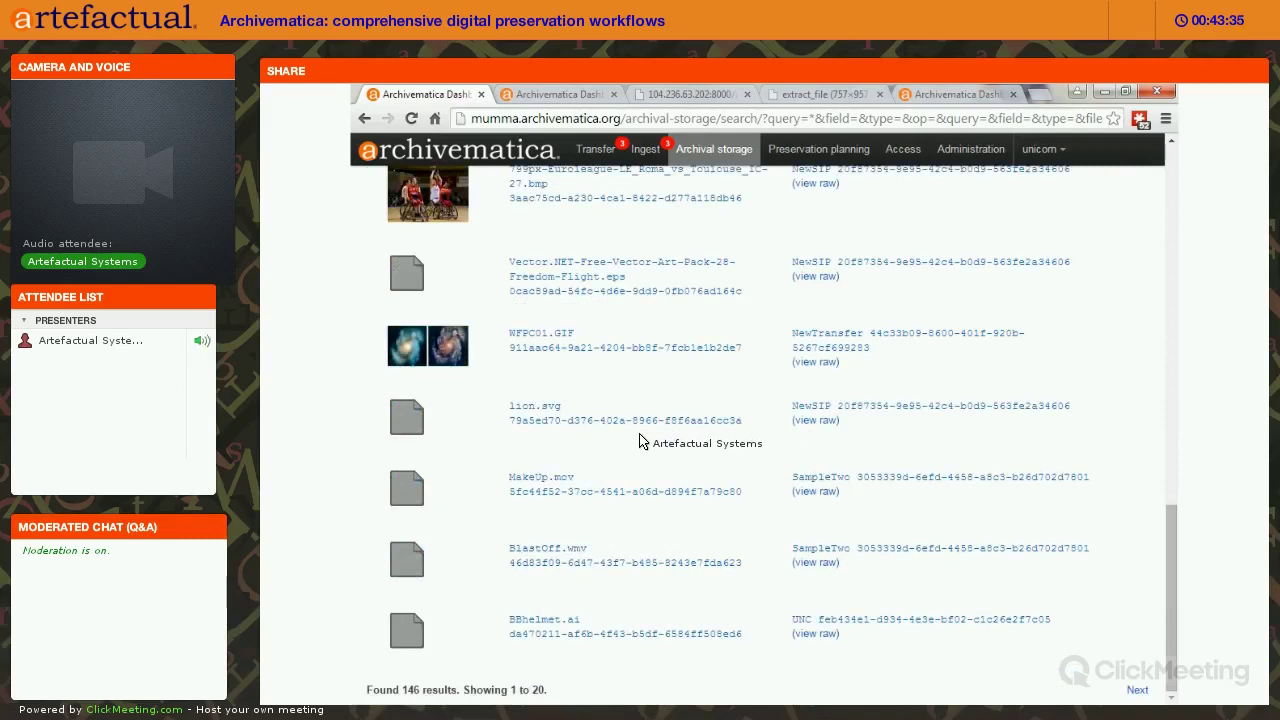
pyautogui.scroll(10, 700, 400)
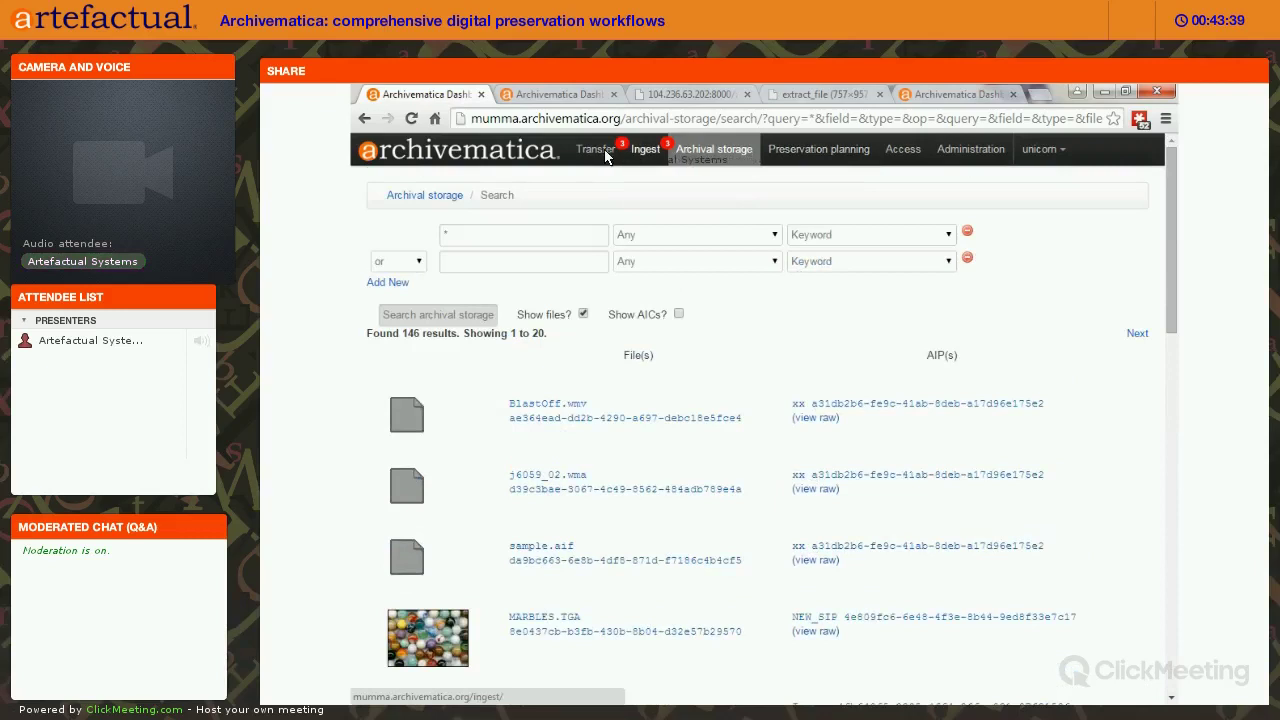
# Go to the transfer page and review the available transfer types.
pyautogui.click(602, 158)
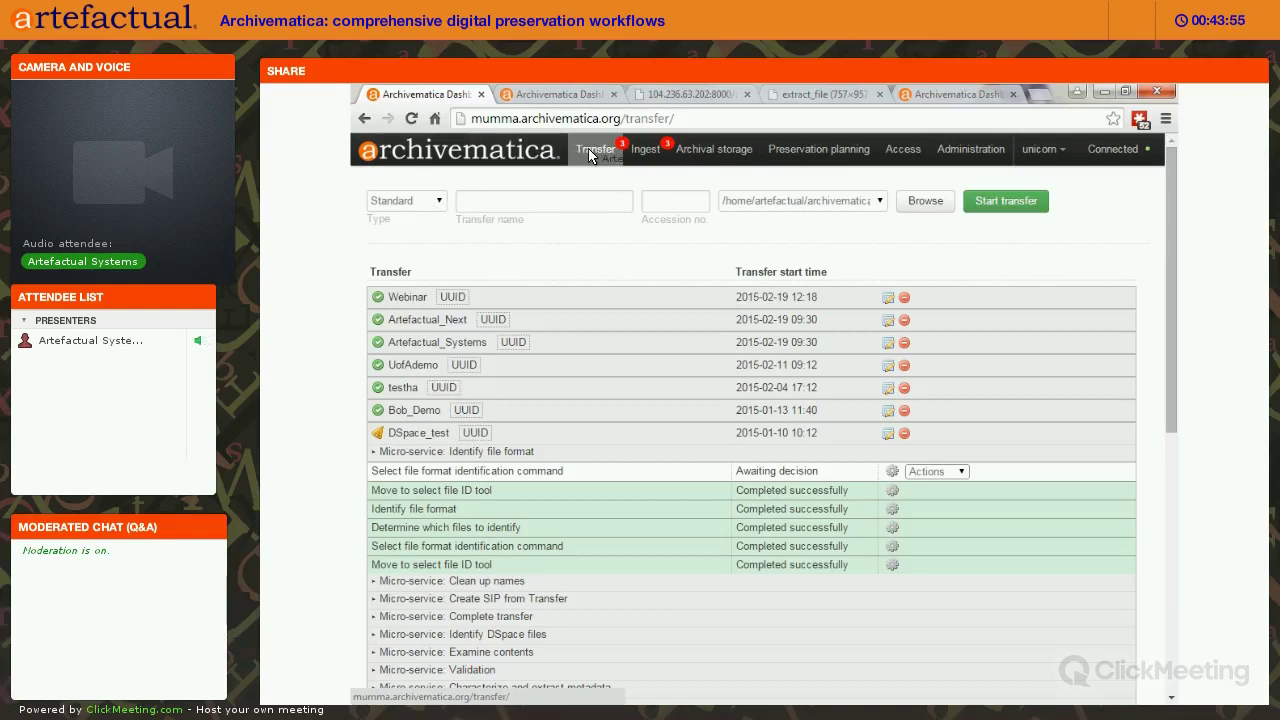
pyautogui.click(436, 203)
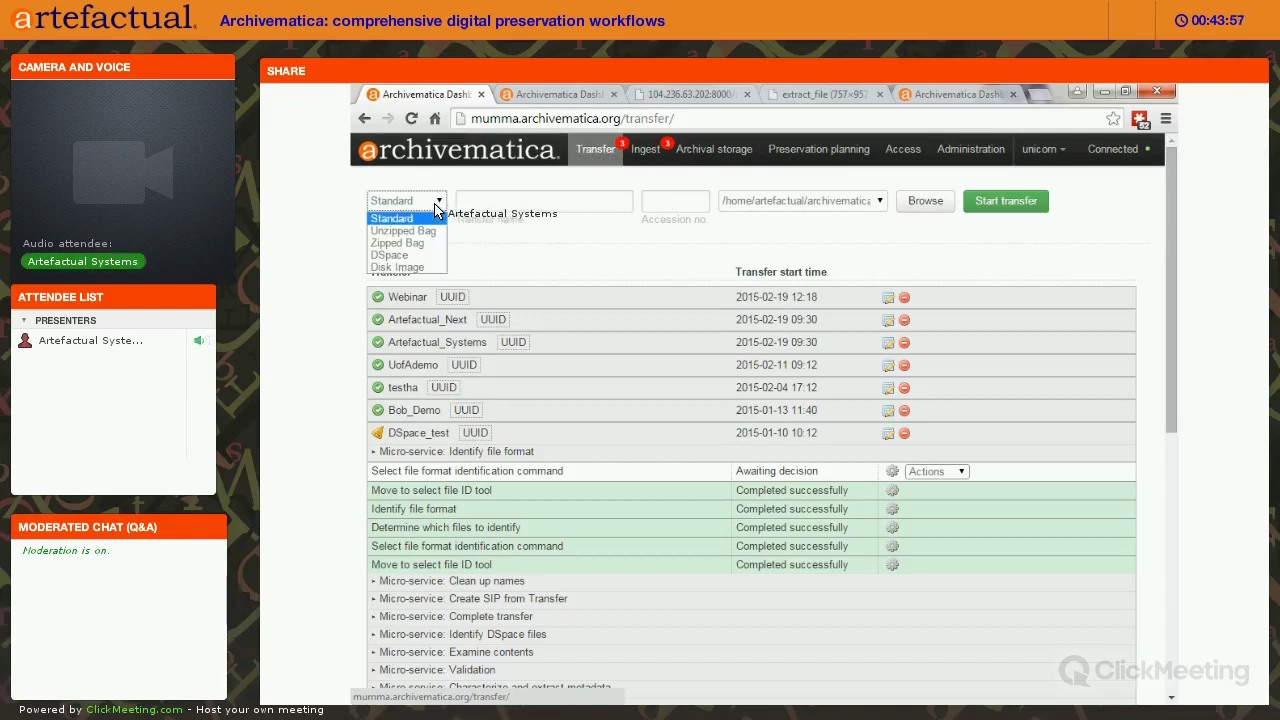